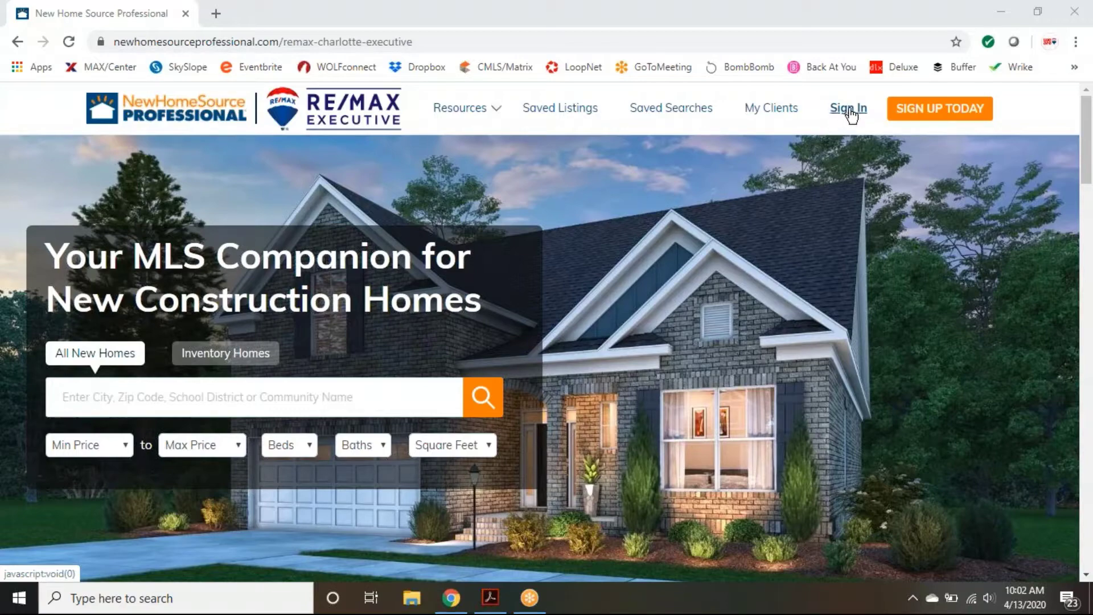
# Step: Open the sign-in form and submit the agent's account e-mail
pyautogui.click(850, 114)
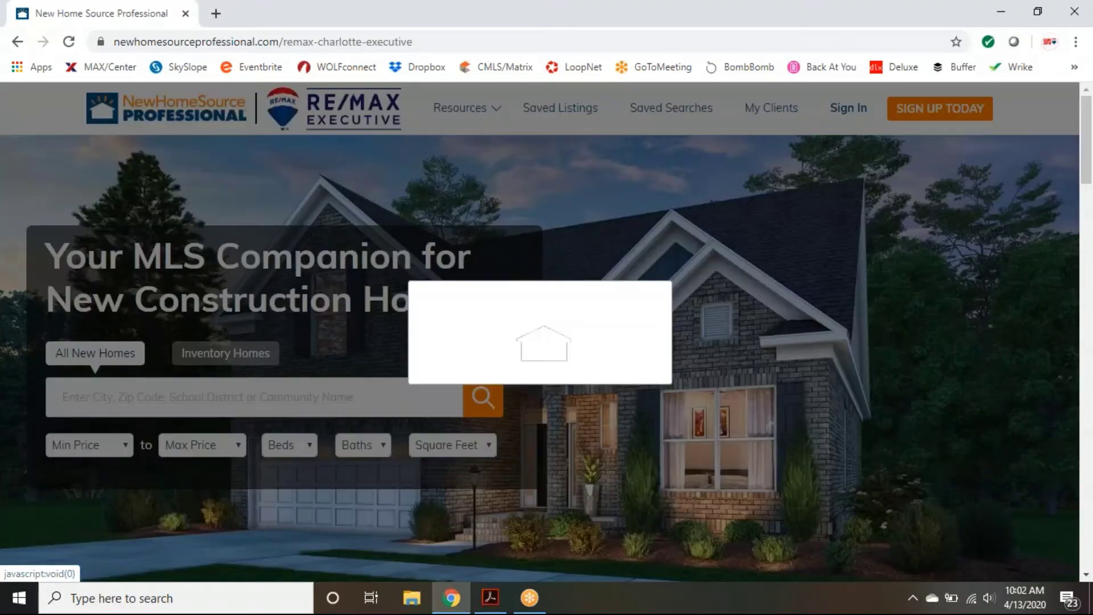
pyautogui.click(476, 344)
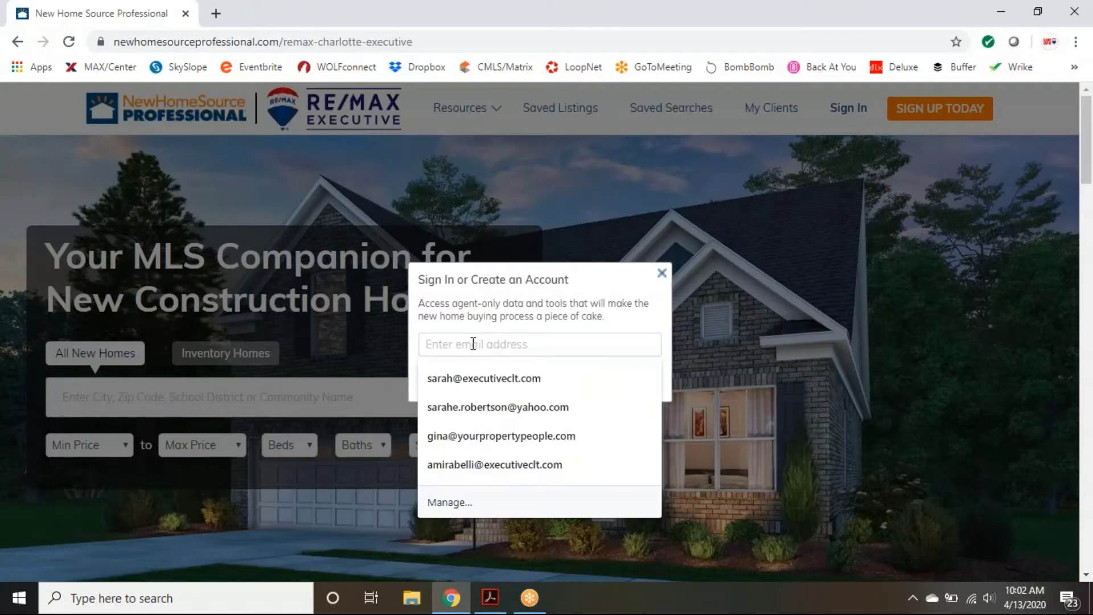
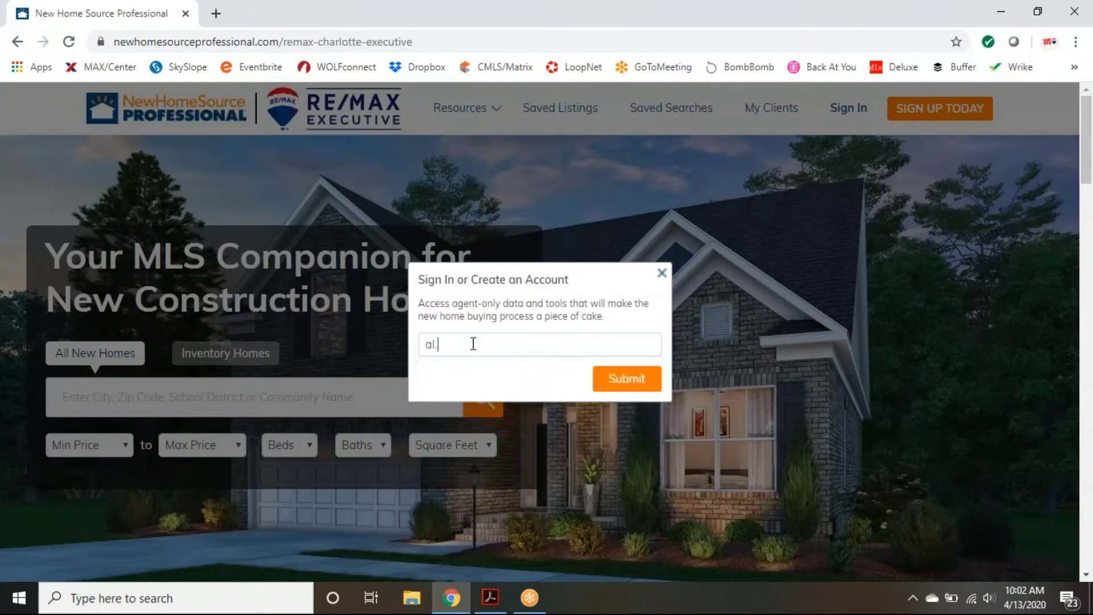
pyautogui.click(639, 383)
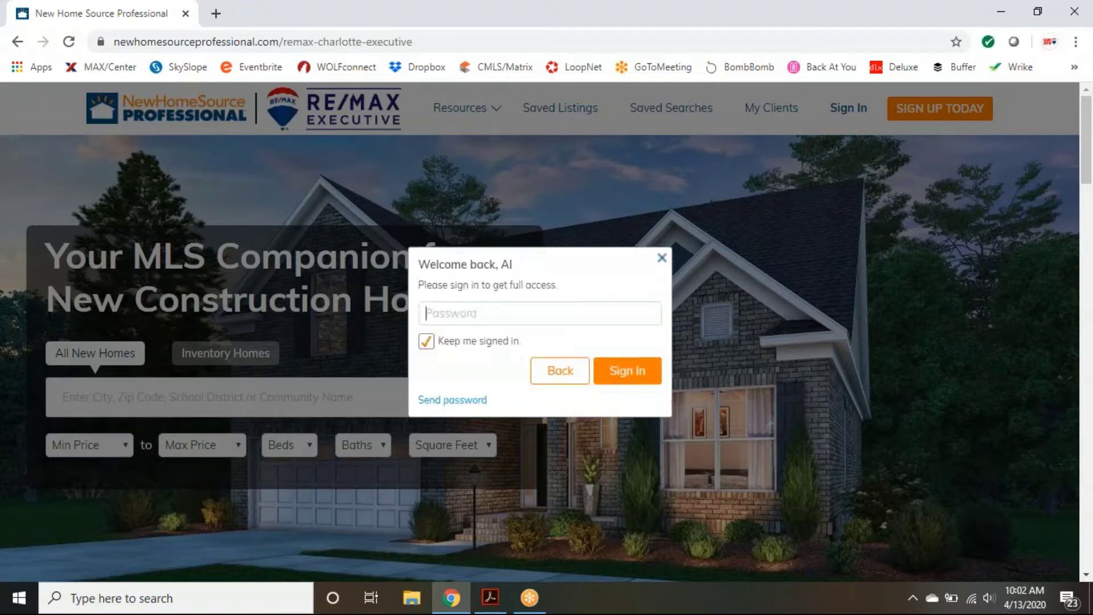
# Step: Enter the account password, retyping it after the error, to finish signing in
pyautogui.click(471, 315)
pyautogui.write('••••••')
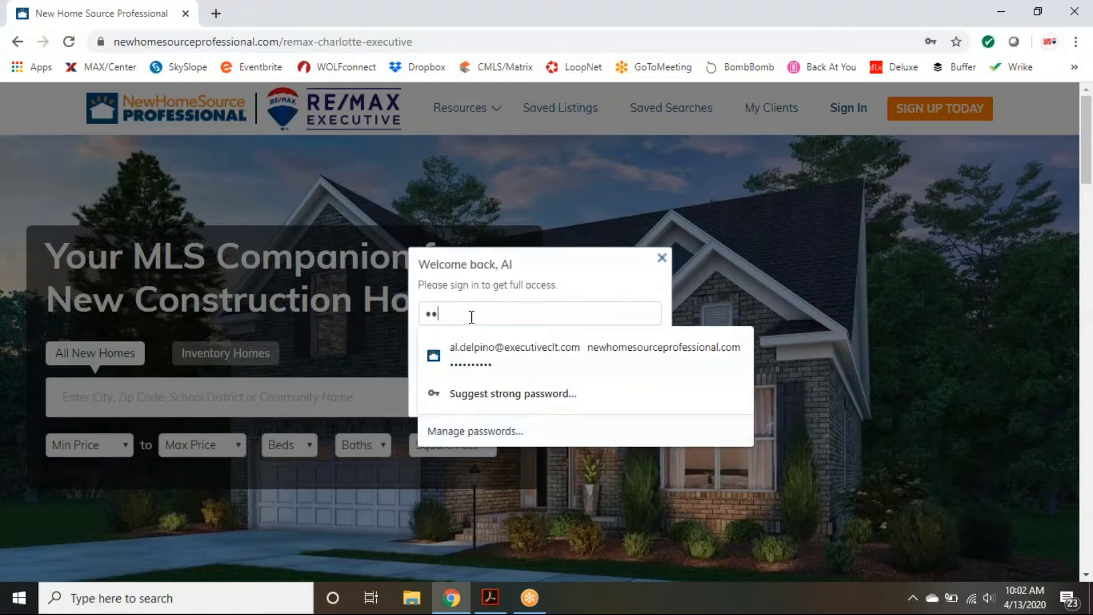
pyautogui.write('••••')
pyautogui.press('Return')
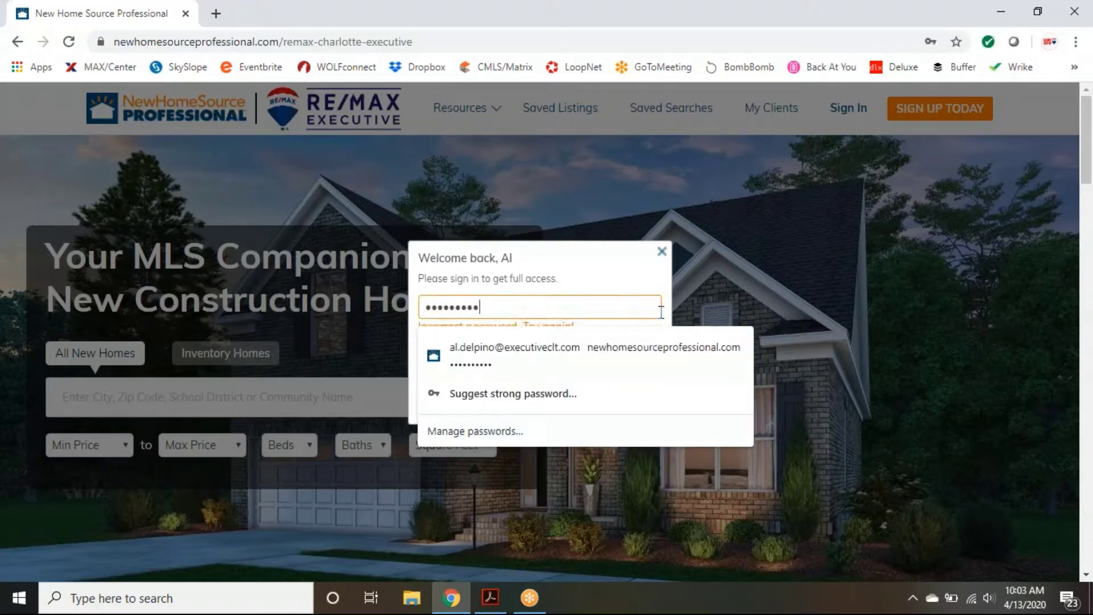
pyautogui.click(561, 264)
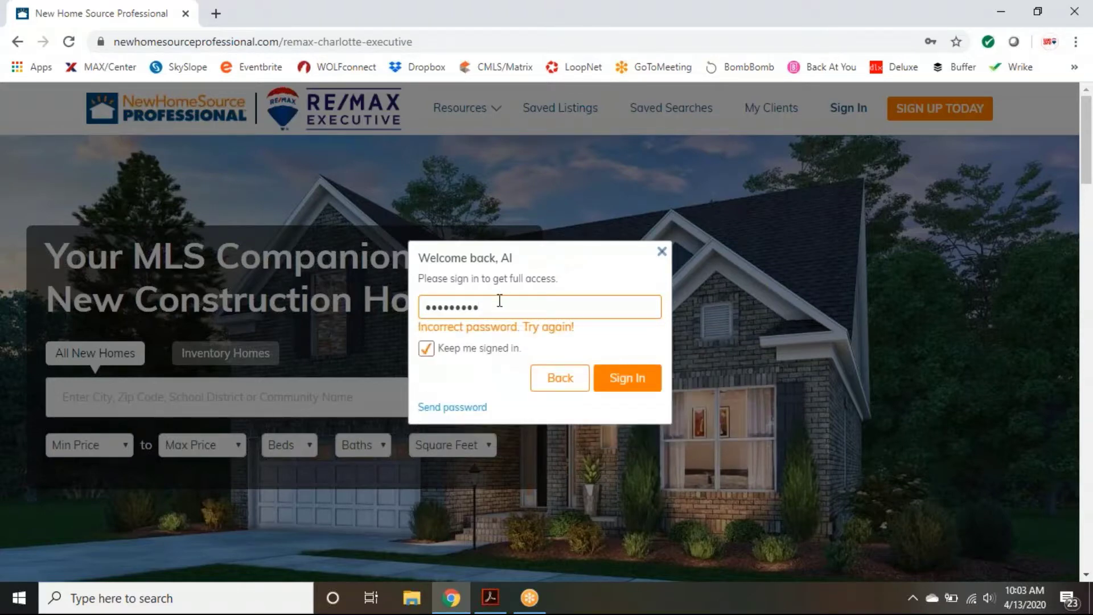
pyautogui.moveTo(500, 306); pyautogui.dragTo(346, 308)
pyautogui.write('••••••••••')
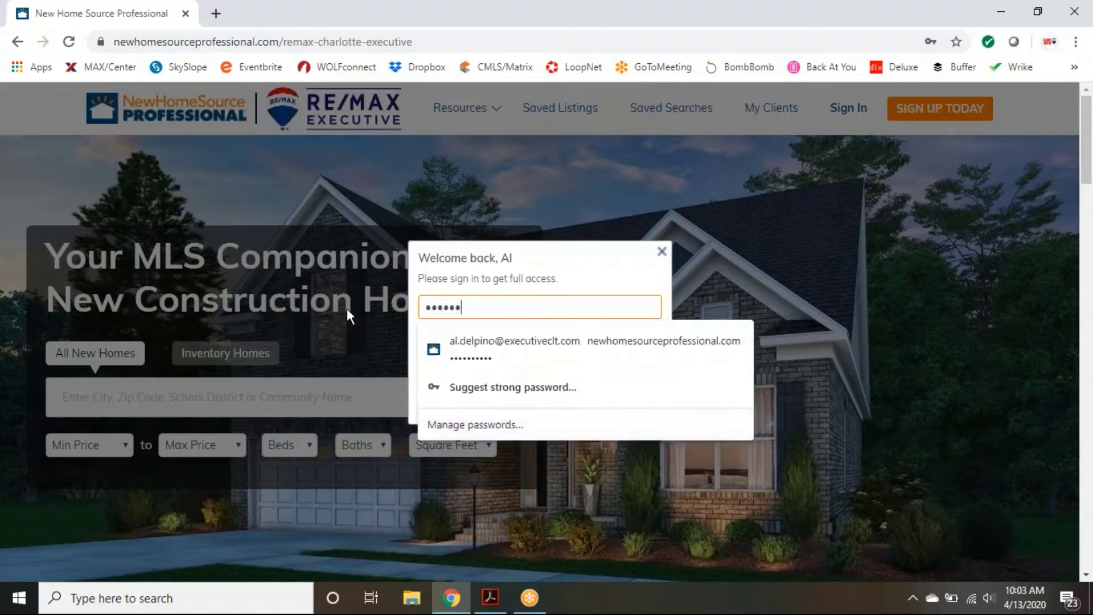
pyautogui.press('Return')
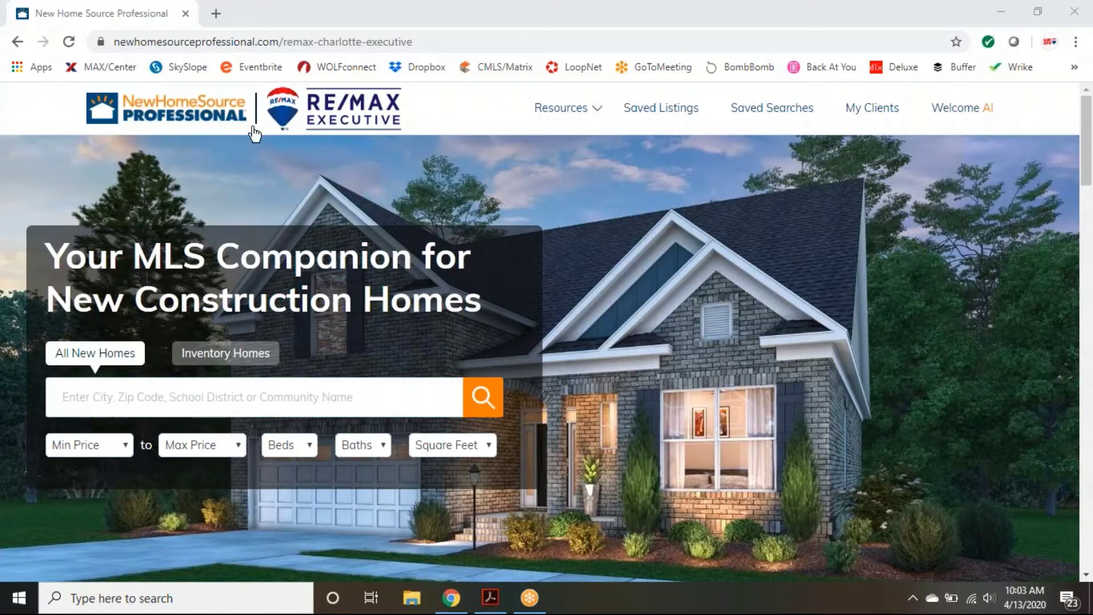
pyautogui.click(946, 108)
pyautogui.scroll(-5, 950, 405)
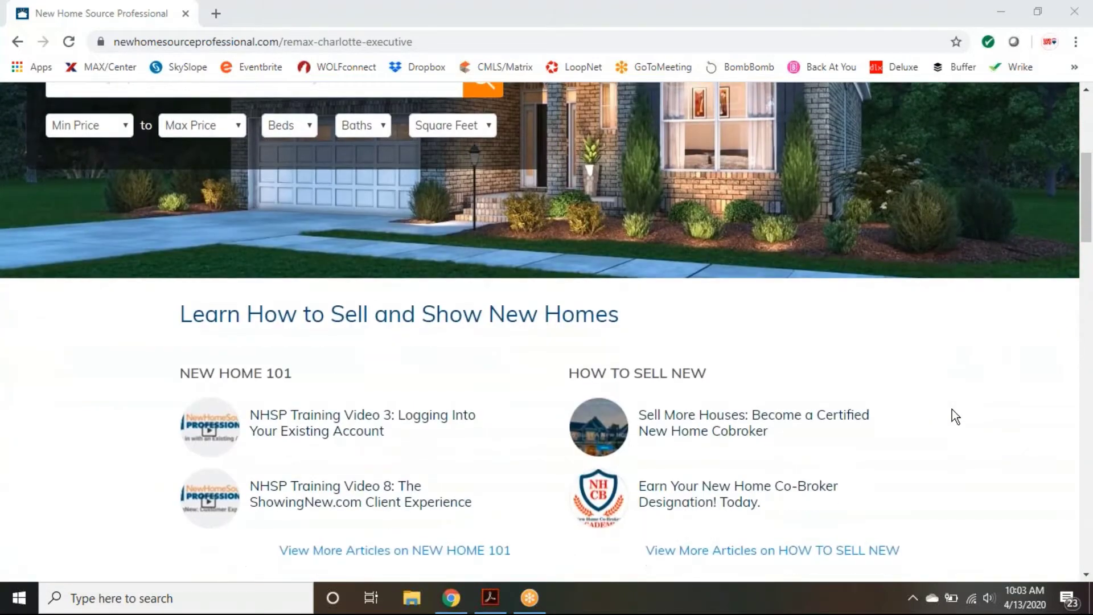
pyautogui.scroll(-1, 955, 416)
pyautogui.scroll(-2, 955, 416)
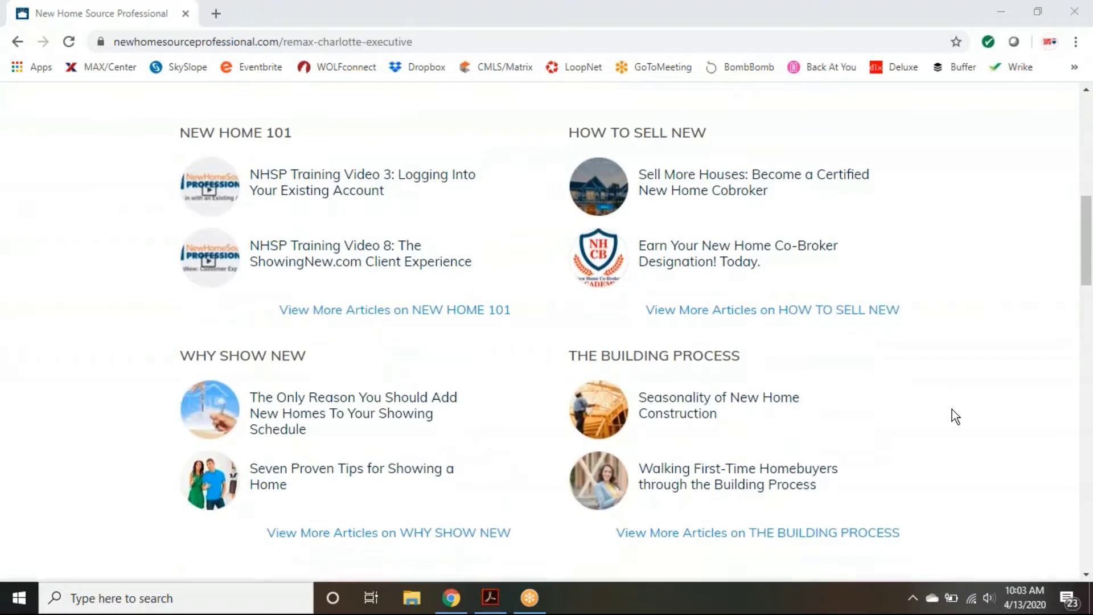
pyautogui.scroll(-1, 952, 409)
pyautogui.scroll(8, 951, 410)
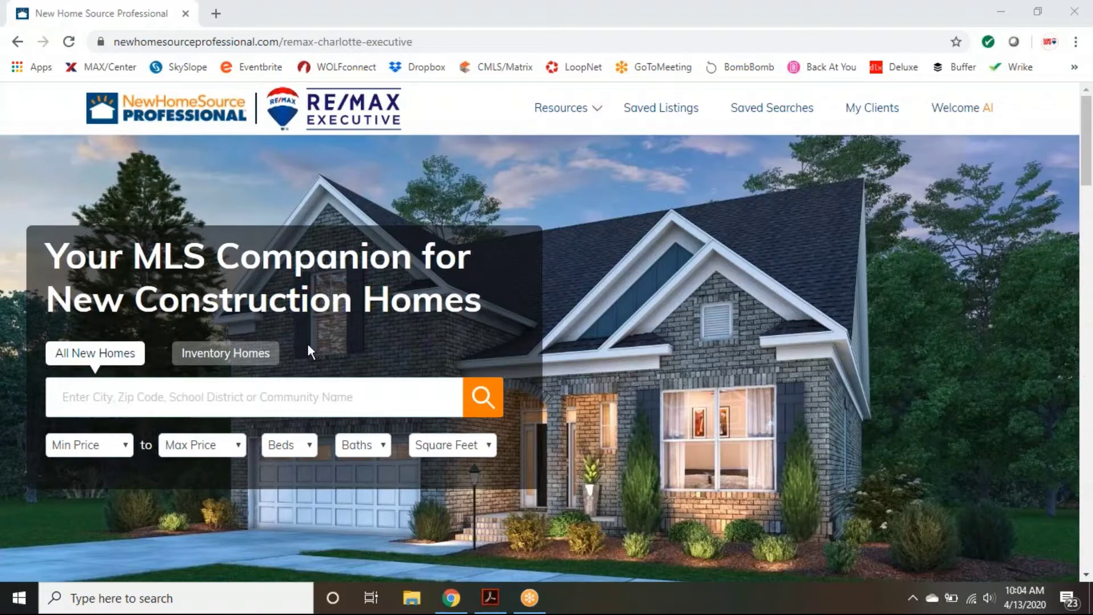
# Step: Choose Waxhaw, NC as the search location
pyautogui.click(138, 405)
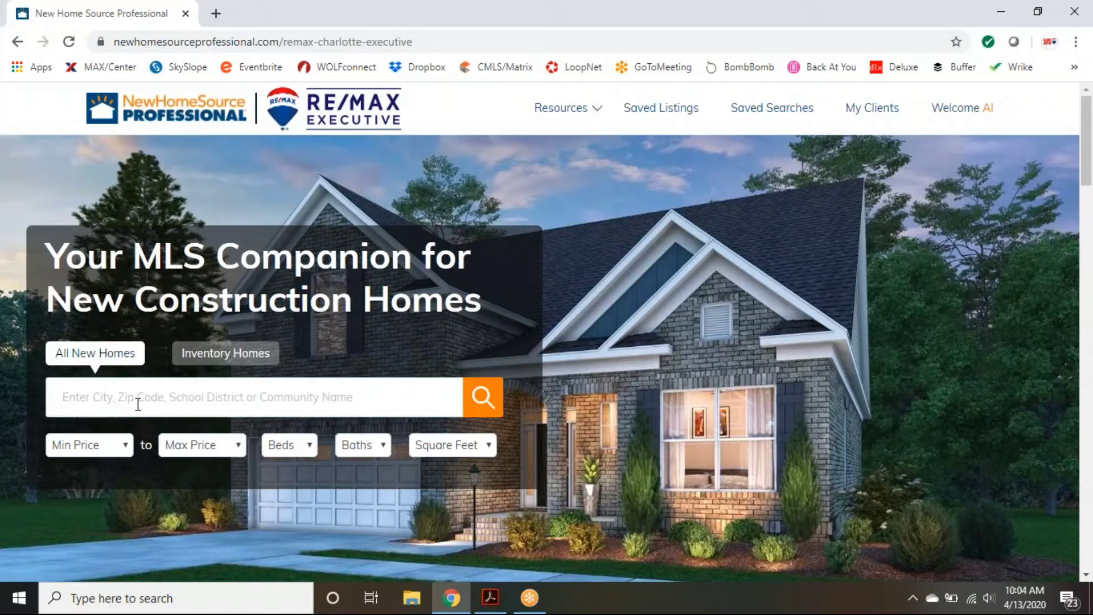
pyautogui.write('waxha')
pyautogui.write(', nc')
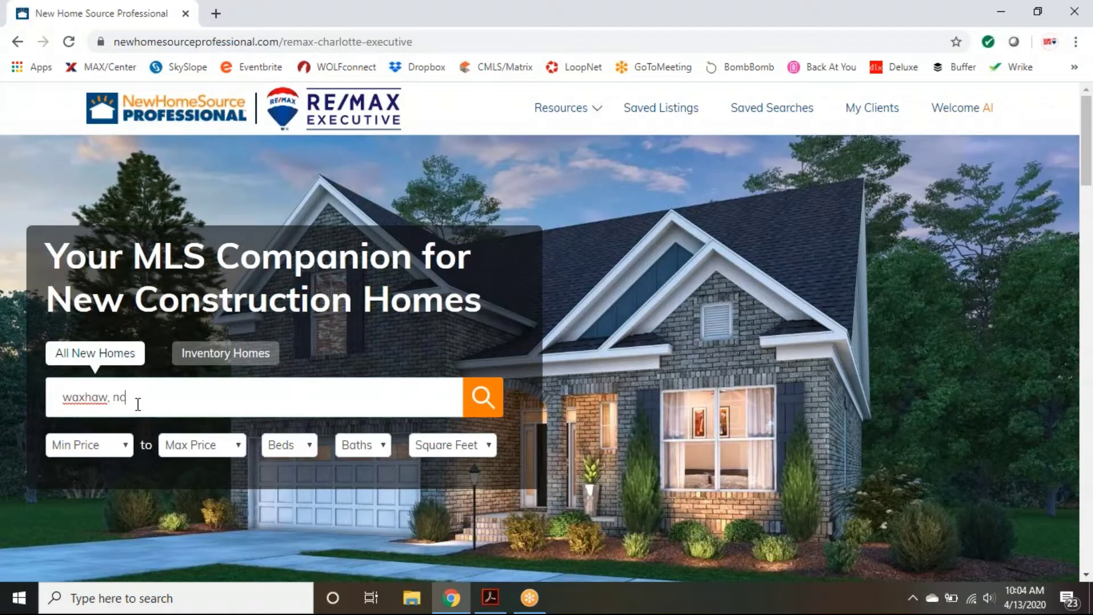
pyautogui.click(105, 442)
# Step: Set the price range to $500,000–$750,000 and run the new-home search
pyautogui.click(117, 452)
pyautogui.scroll(-2, 105, 418)
pyautogui.click(105, 418)
pyautogui.click(120, 446)
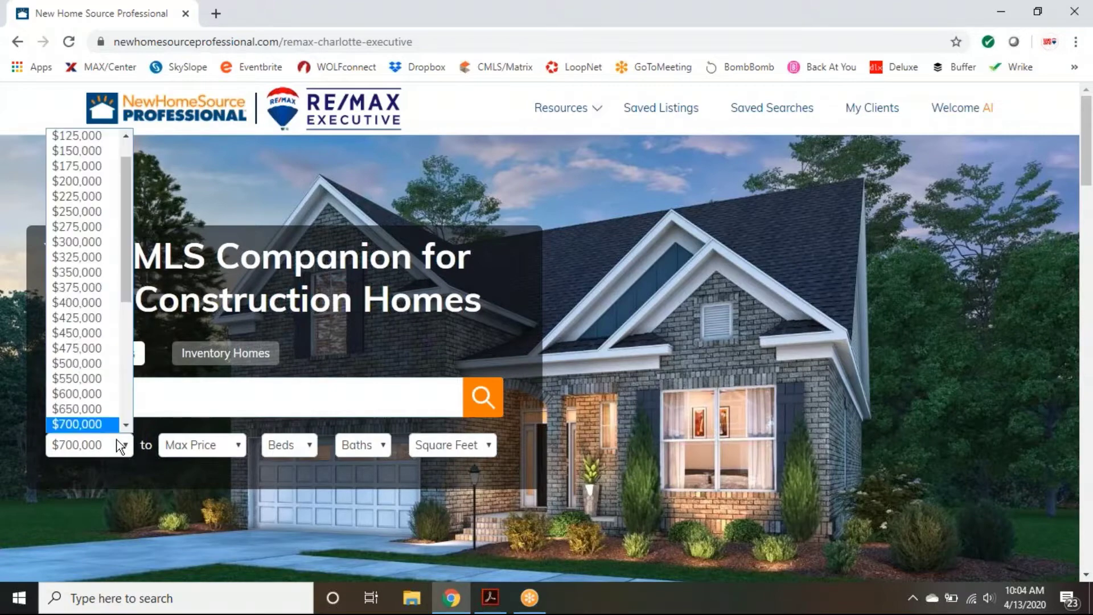
pyautogui.scroll(-1, 97, 342)
pyautogui.click(97, 333)
pyautogui.click(212, 445)
pyautogui.scroll(-1, 236, 431)
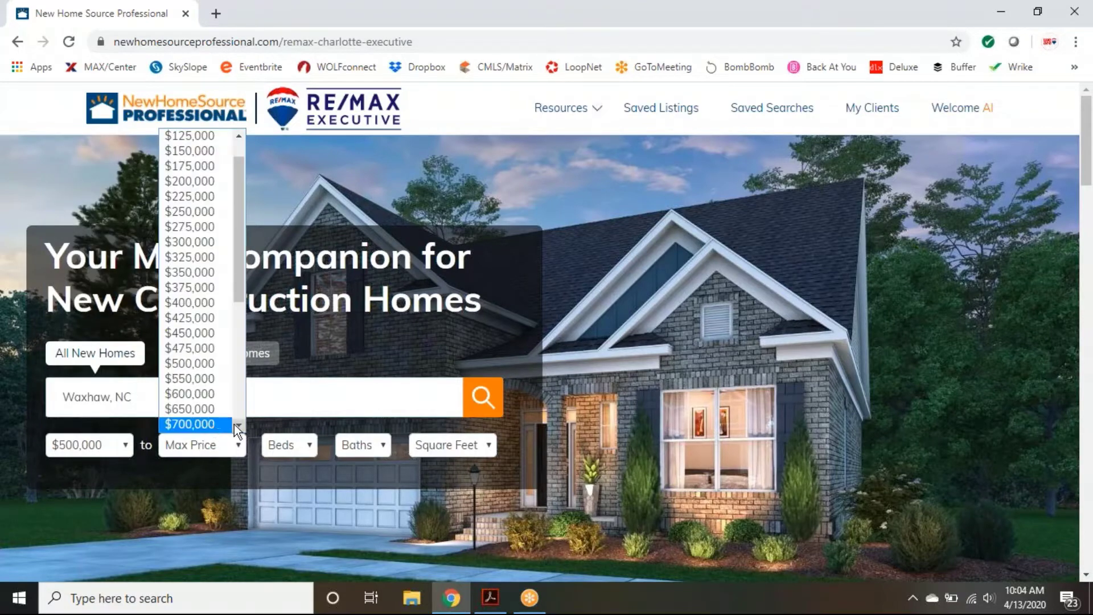
pyautogui.scroll(-1, 235, 427)
pyautogui.click(191, 415)
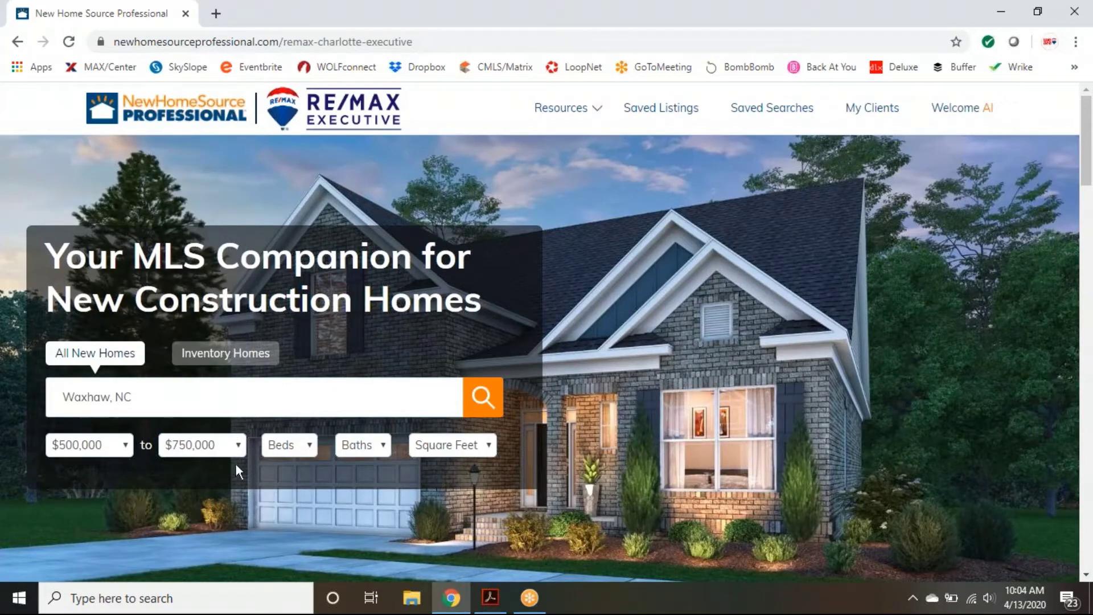
pyautogui.click(482, 407)
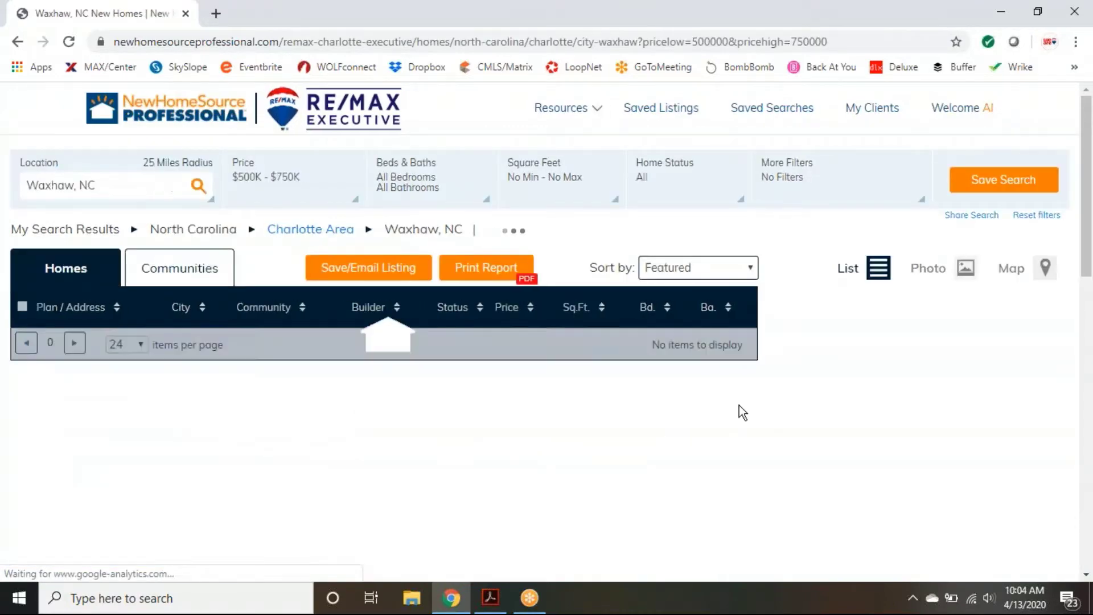
# Step: Dismiss the 'Engage your clients' tip and the text-alerts sign-up popup
pyautogui.moveTo(739, 405)
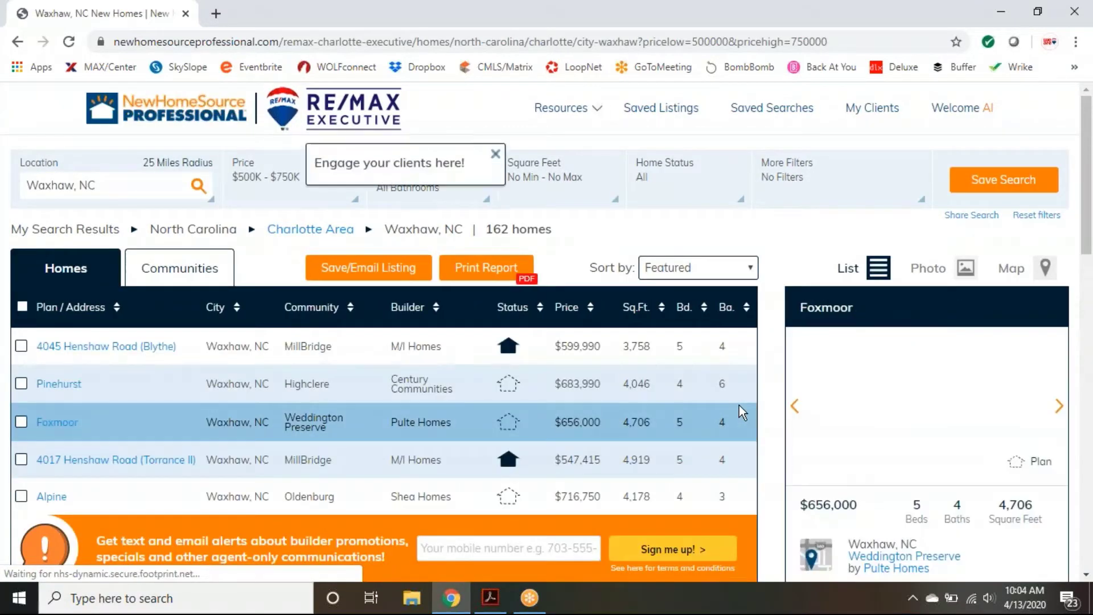
pyautogui.click(514, 128)
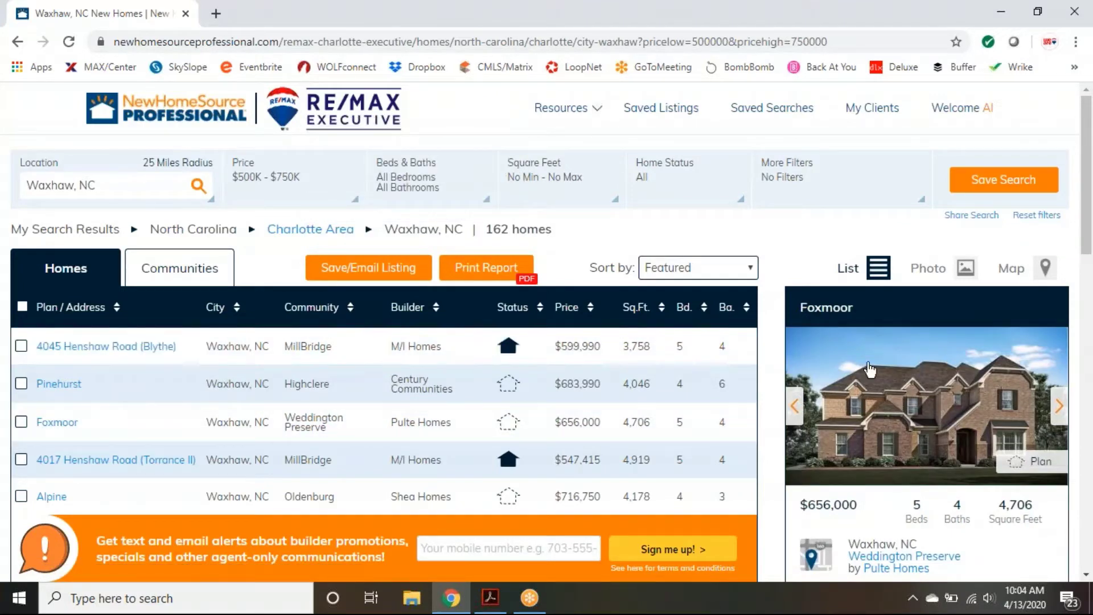
pyautogui.scroll(-3, 862, 336)
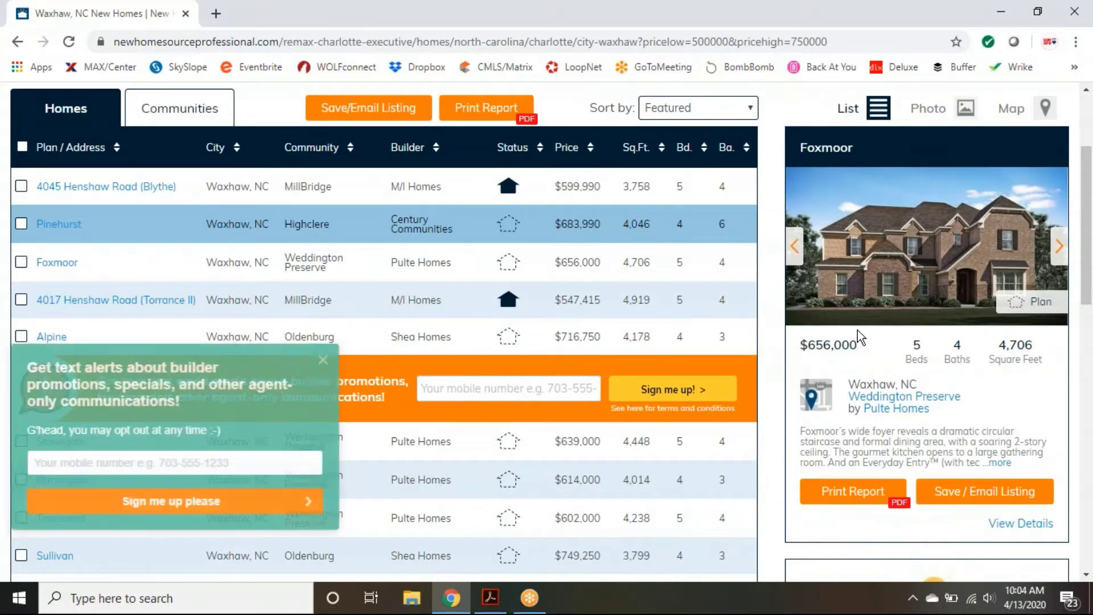
pyautogui.scroll(2, 857, 330)
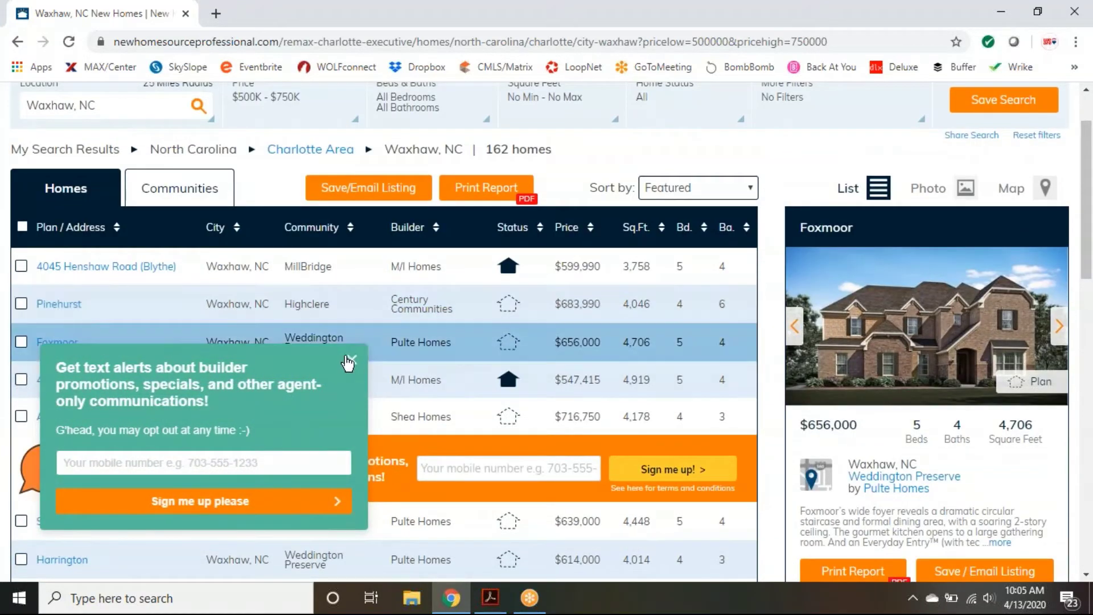
pyautogui.click(349, 356)
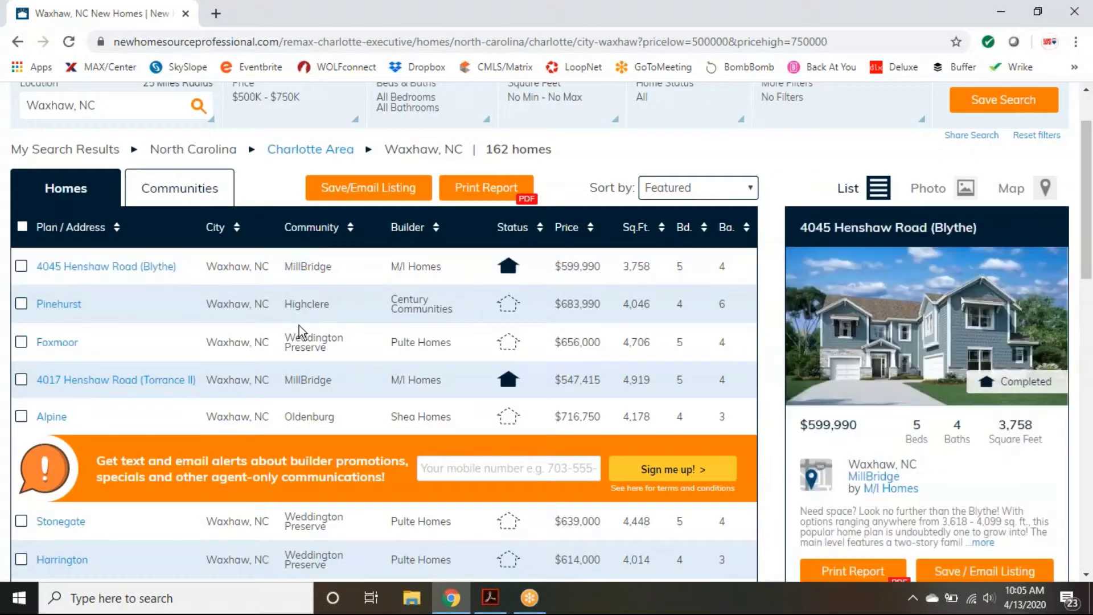
# Step: Scroll through the loaded list of 162 Waxhaw homes
pyautogui.moveTo(309, 418)
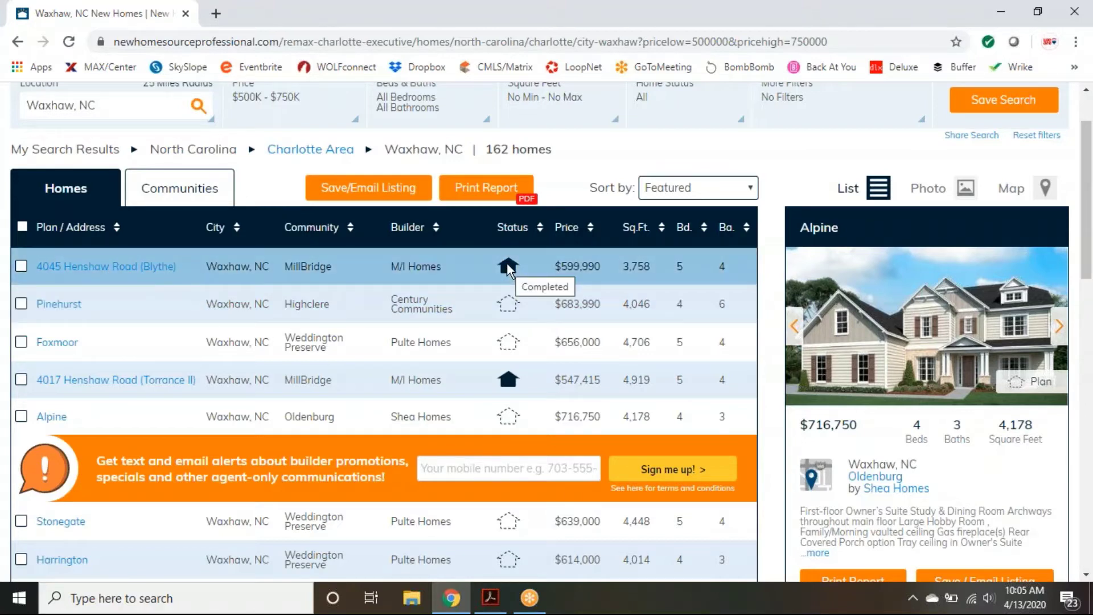
pyautogui.scroll(-5, 507, 267)
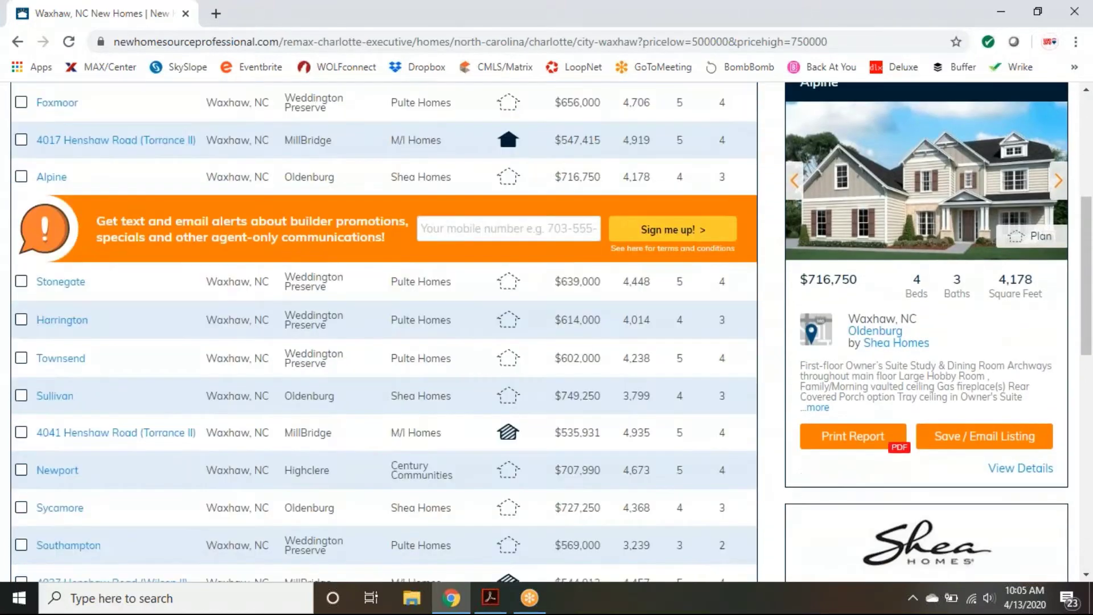
pyautogui.scroll(-1, 521, 330)
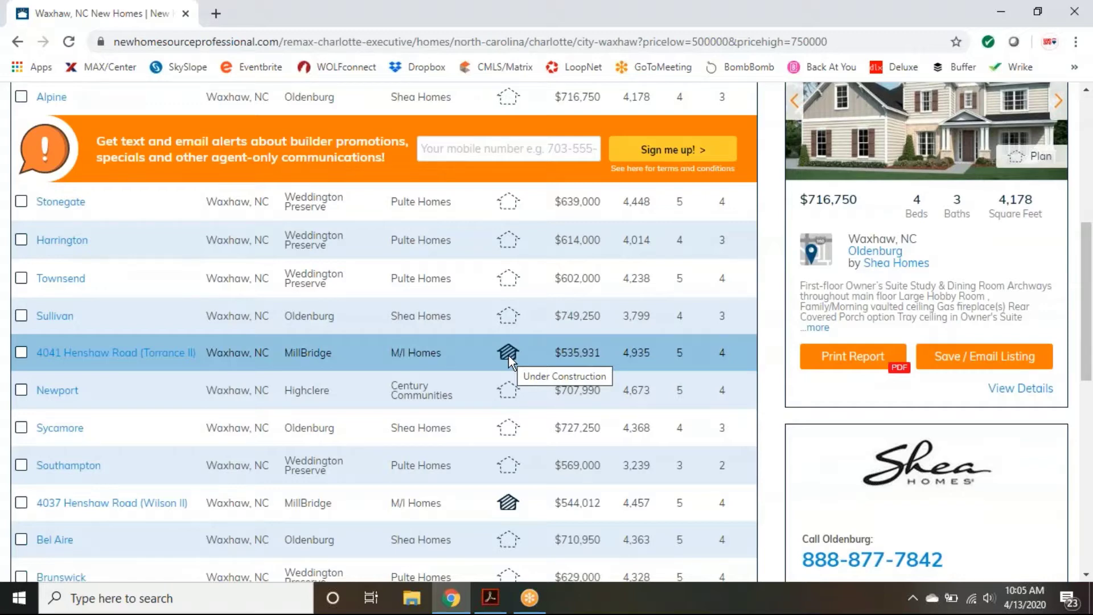
pyautogui.scroll(6, 508, 357)
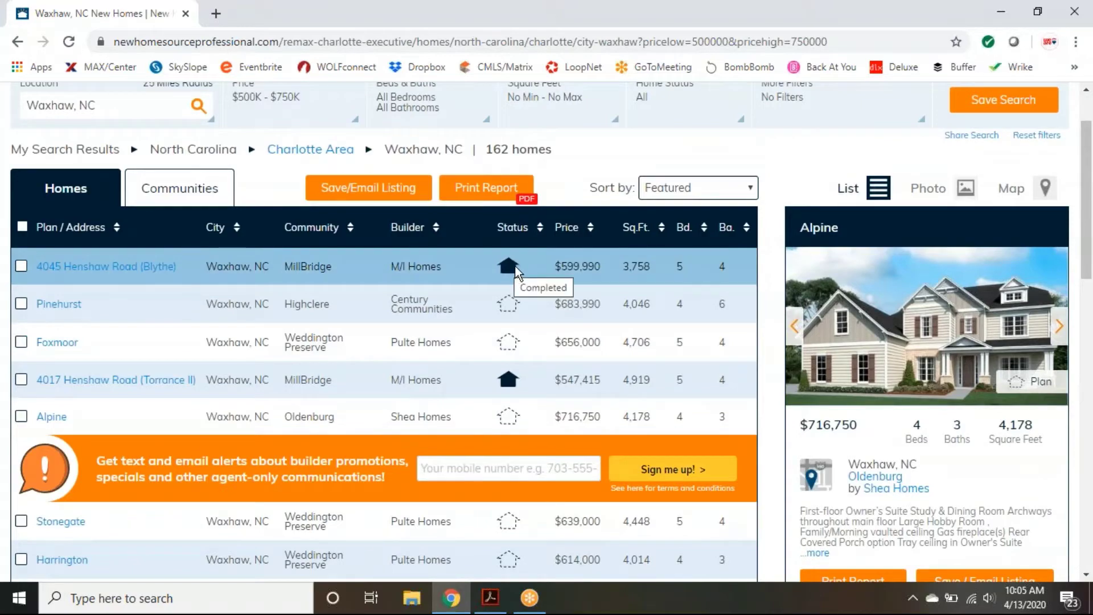
pyautogui.scroll(-6, 516, 418)
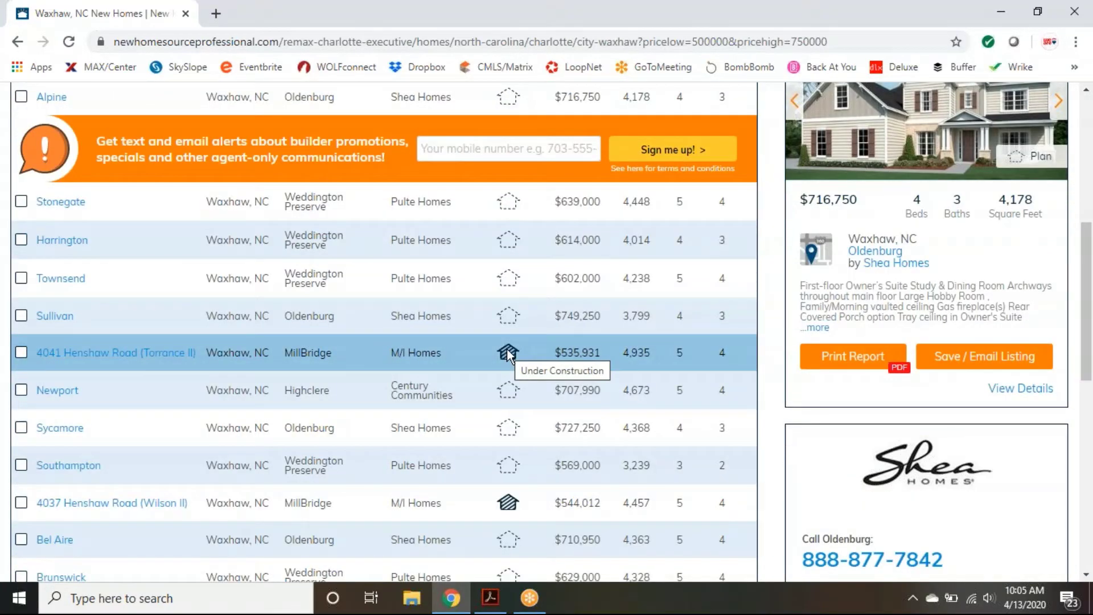
pyautogui.scroll(7, 613, 428)
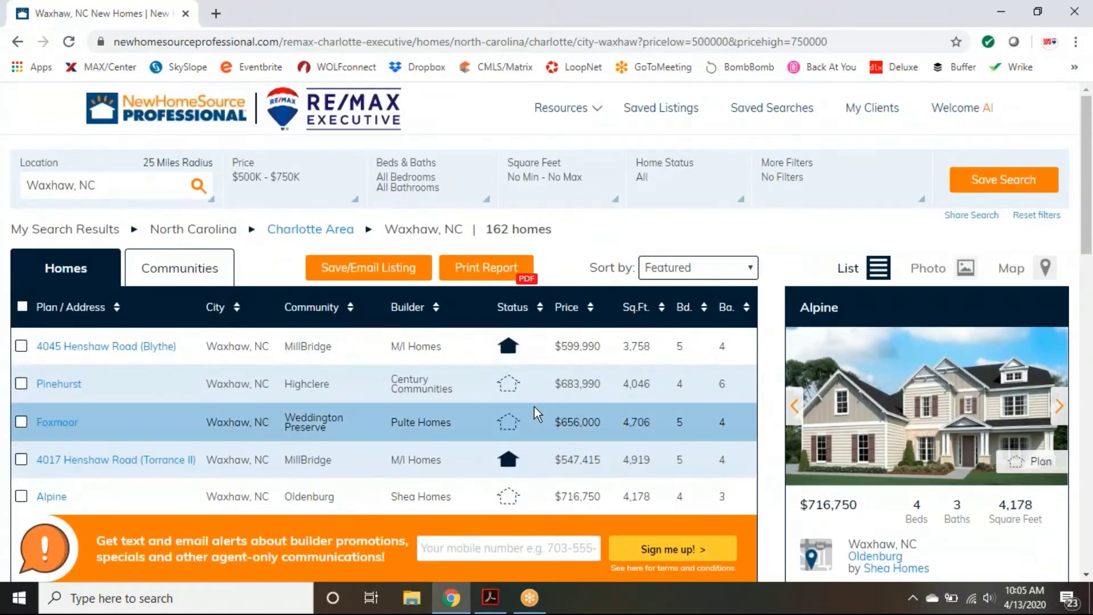
# Step: Check the Communities view and the MillBridge preview, then return to the Homes list
pyautogui.click(179, 277)
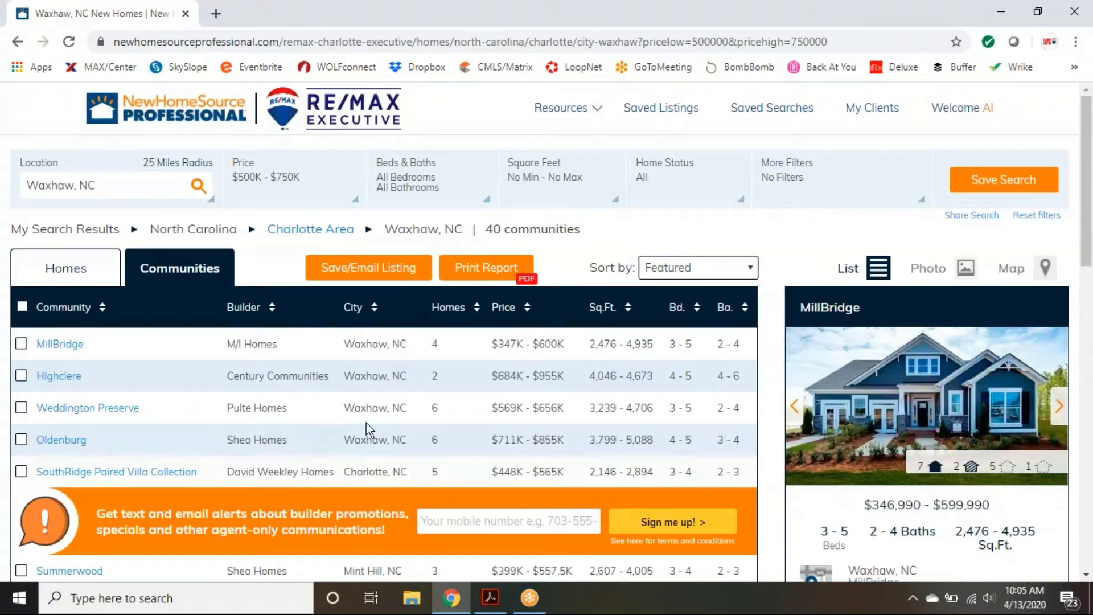
pyautogui.click(240, 347)
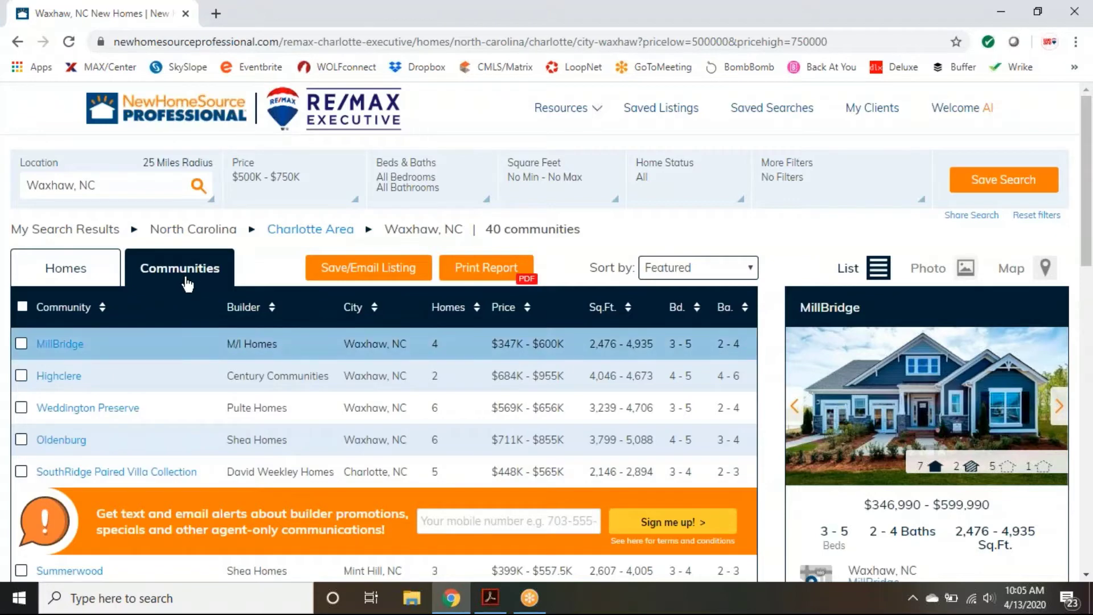
pyautogui.click(83, 278)
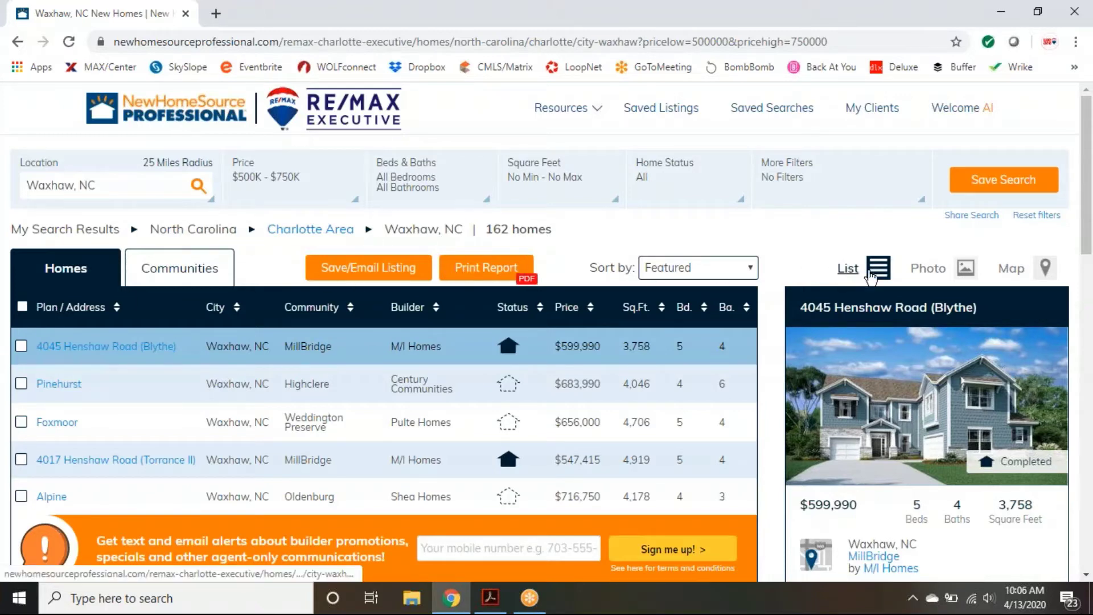
# Step: Try the list and photo layouts, then show the Waxhaw homes on a zoomed-in map
pyautogui.click(851, 271)
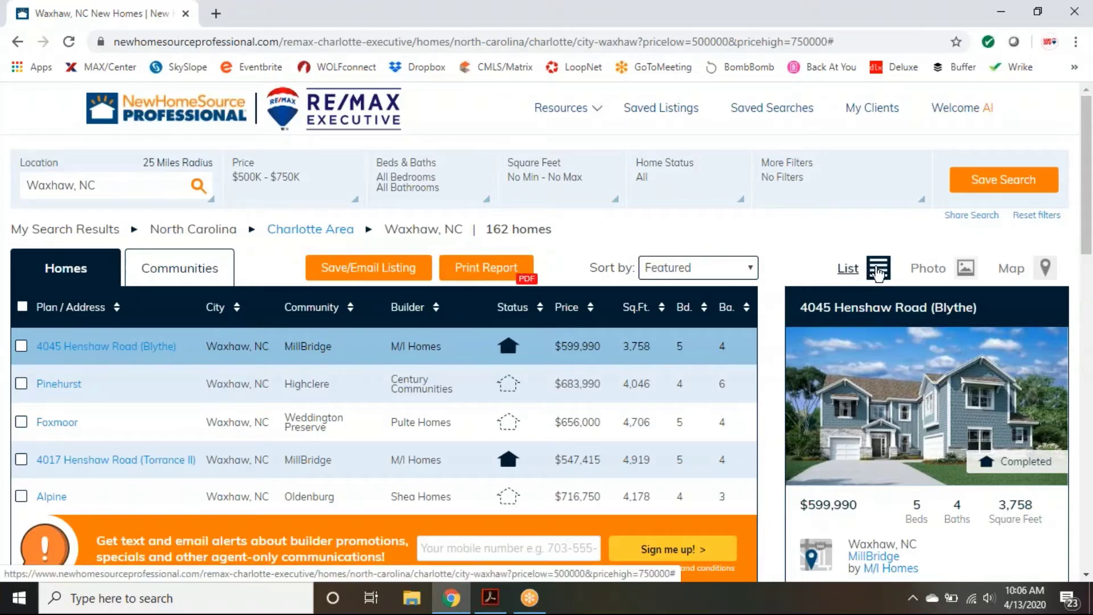
pyautogui.click(939, 268)
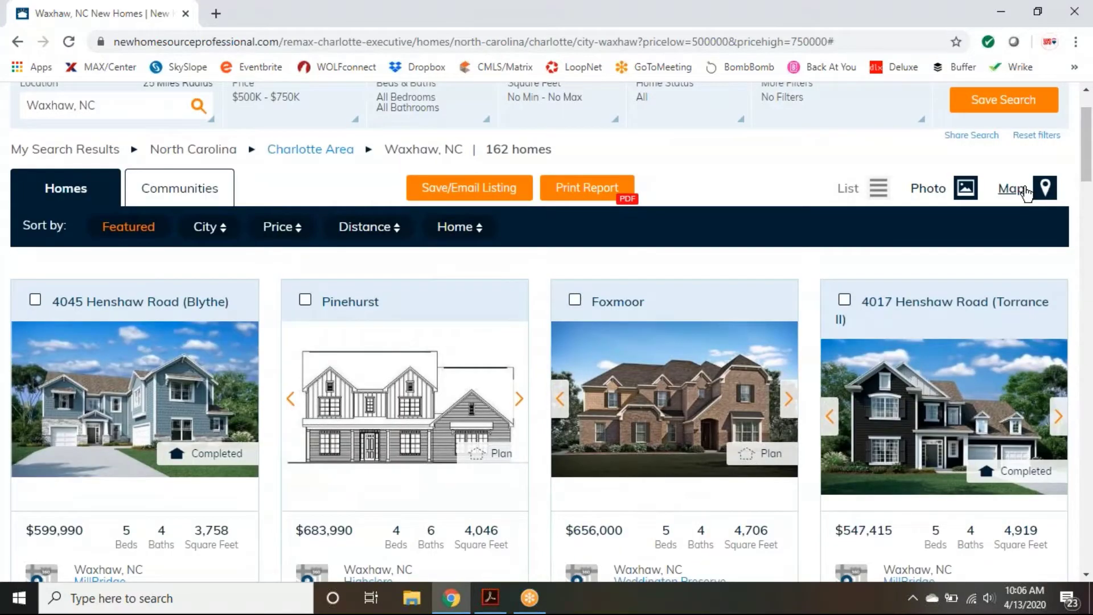
pyautogui.click(1023, 191)
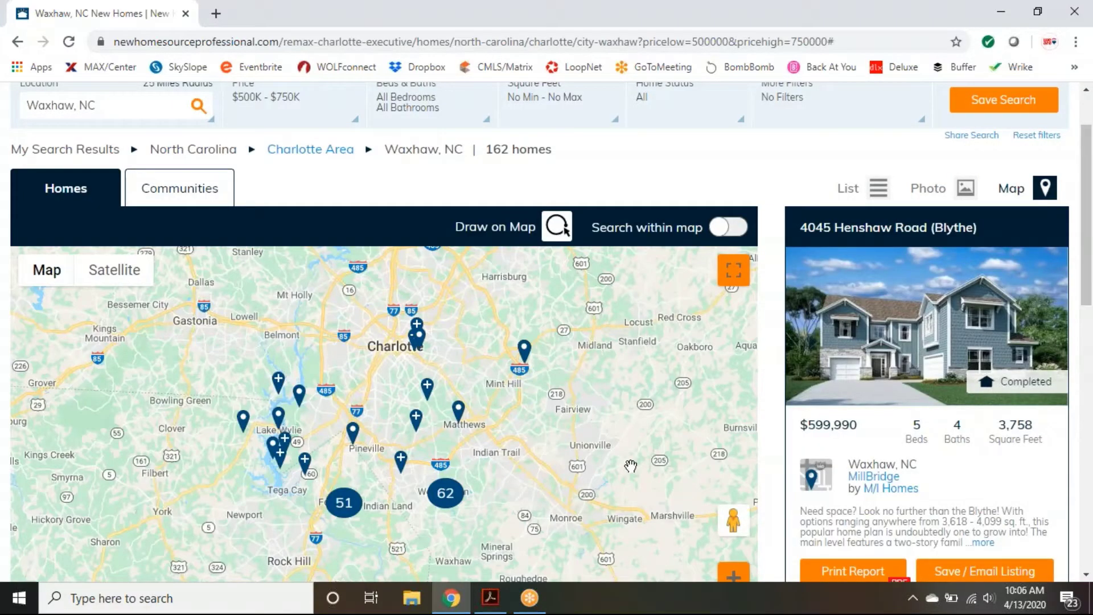
pyautogui.scroll(-3, 879, 424)
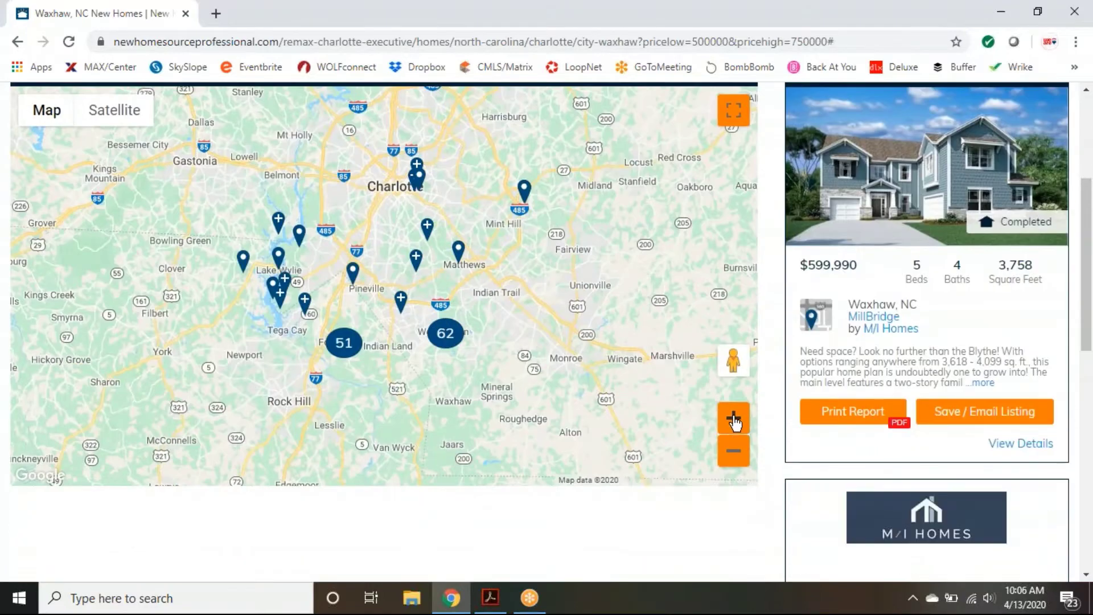
pyautogui.click(732, 419)
pyautogui.moveTo(353, 478); pyautogui.dragTo(347, 376)
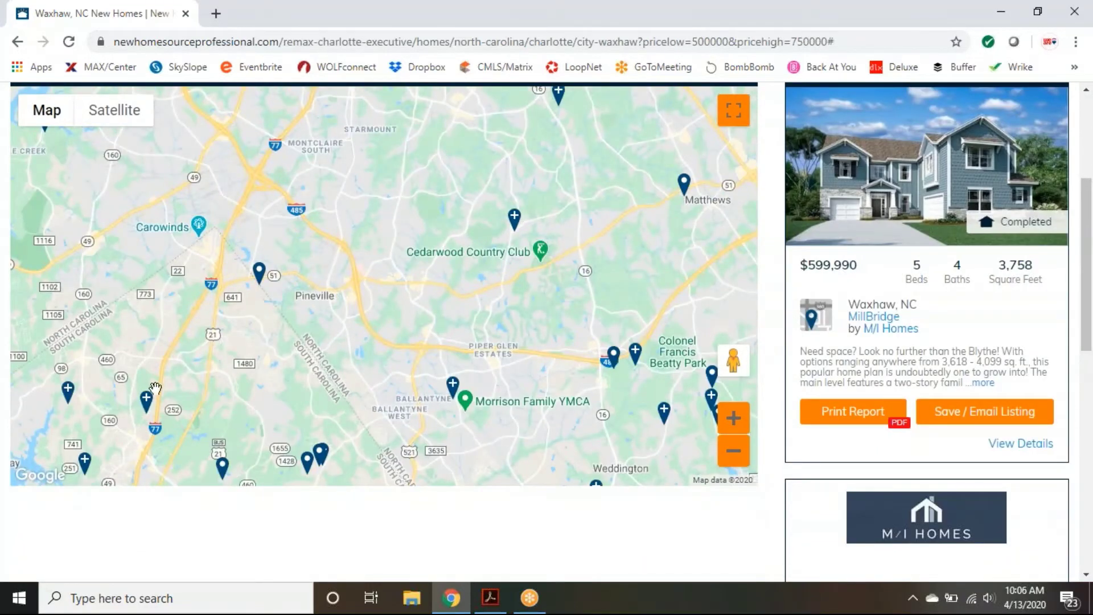
pyautogui.click(156, 389)
pyautogui.click(84, 460)
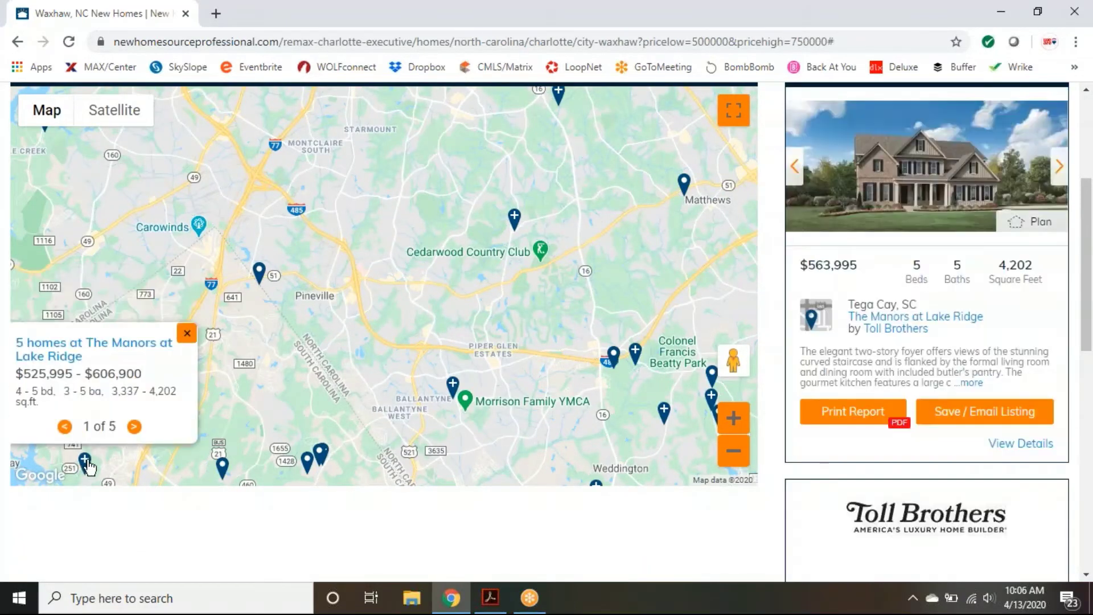
pyautogui.click(222, 466)
pyautogui.click(306, 462)
pyautogui.click(322, 455)
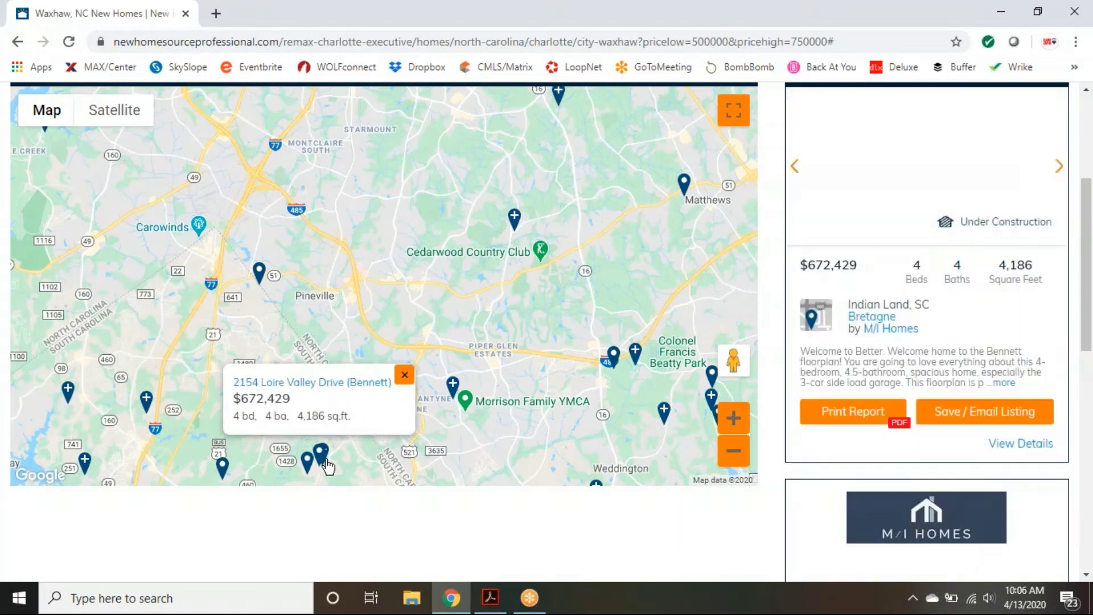
pyautogui.click(324, 460)
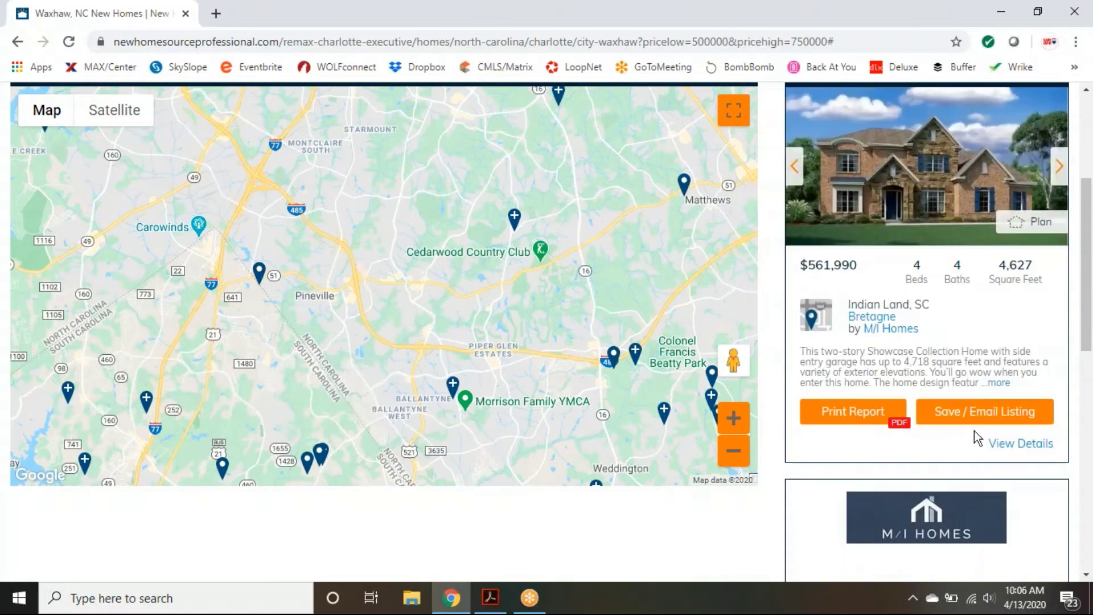
pyautogui.scroll(2, 970, 452)
pyautogui.scroll(2, 976, 256)
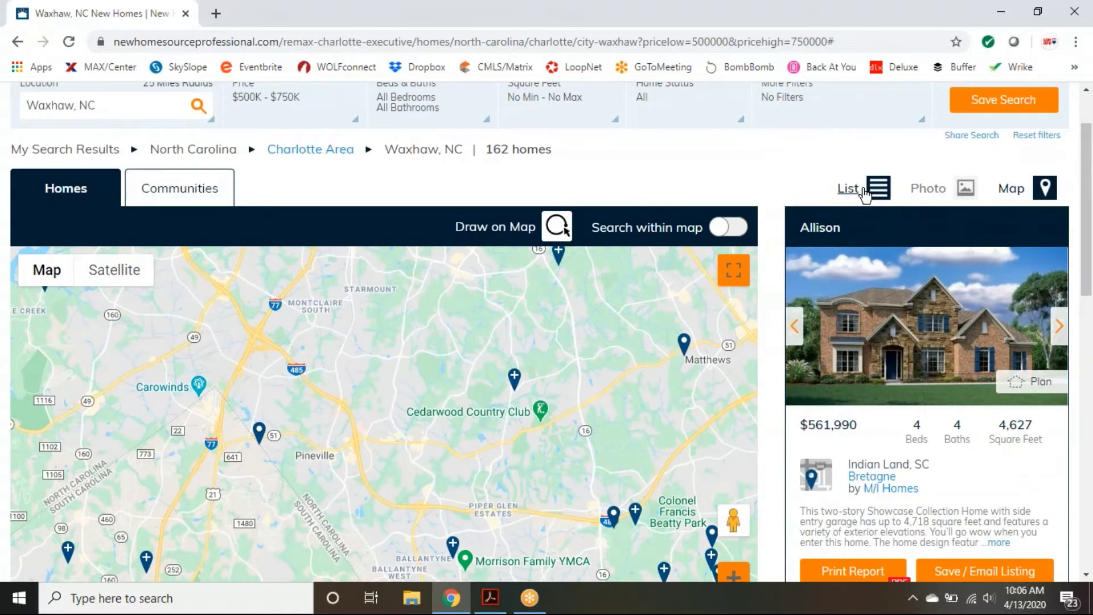
# Step: Switch the Waxhaw results back to the list table and scroll to the top
pyautogui.click(854, 191)
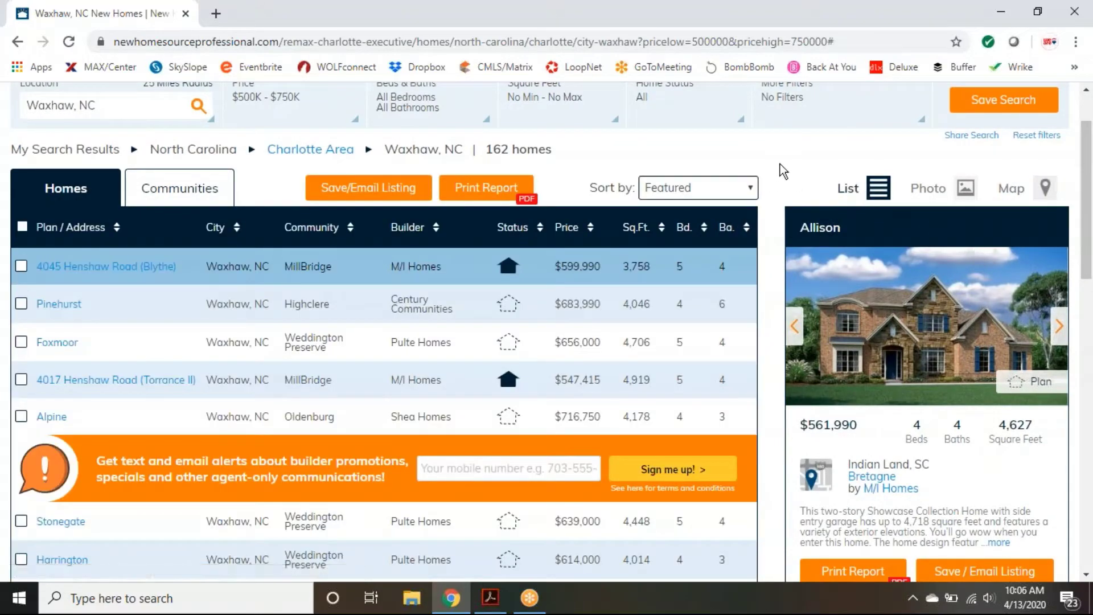
pyautogui.scroll(1, 779, 181)
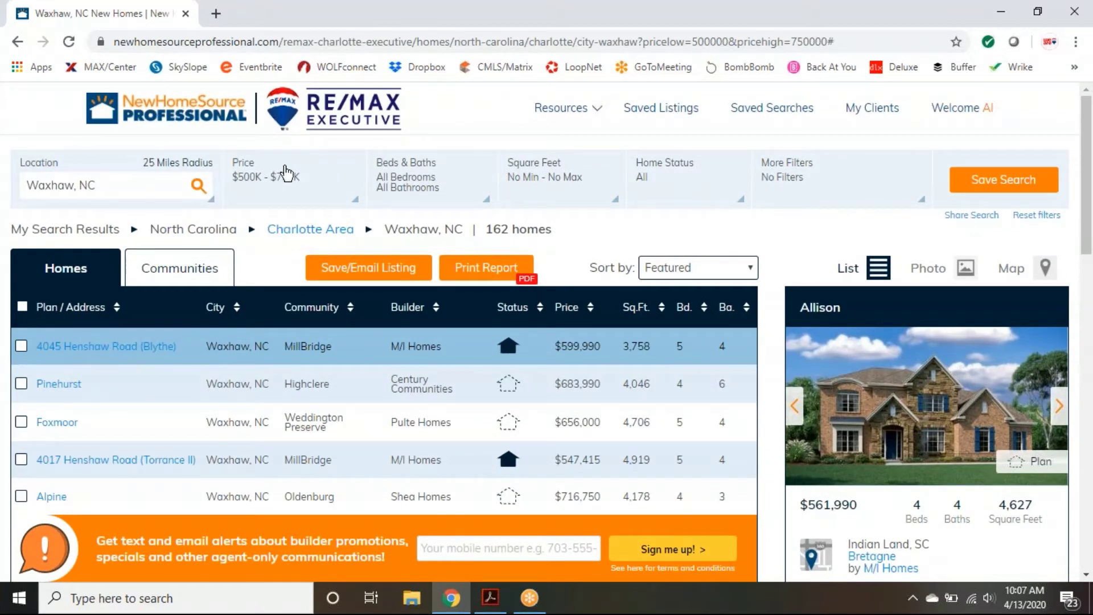
# Step: Look over the Price and Home Status filters, then expand More Filters
pyautogui.click(332, 201)
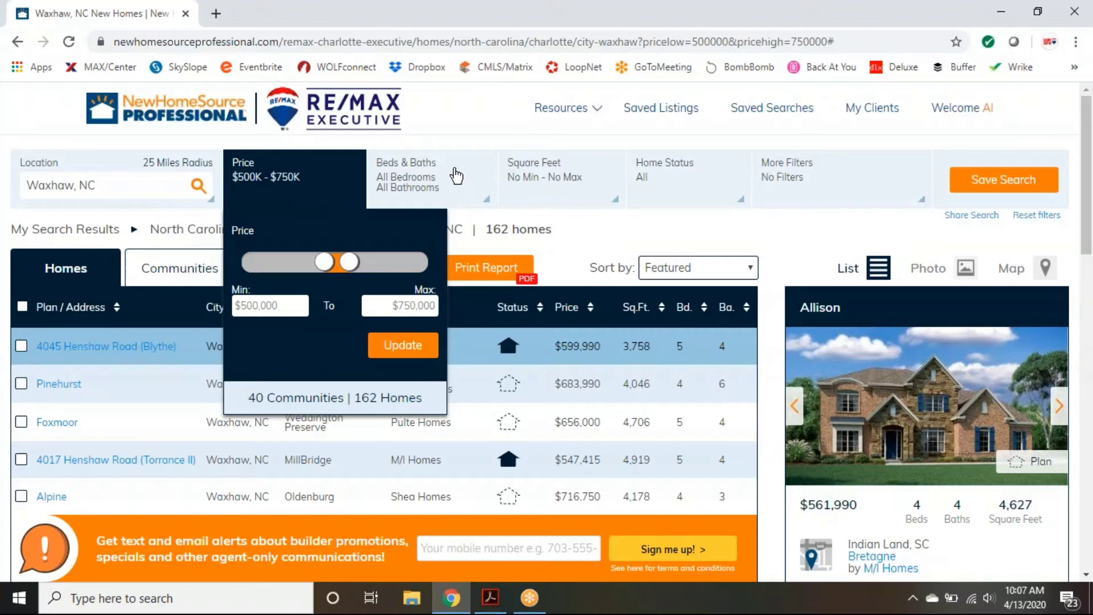
pyautogui.click(720, 187)
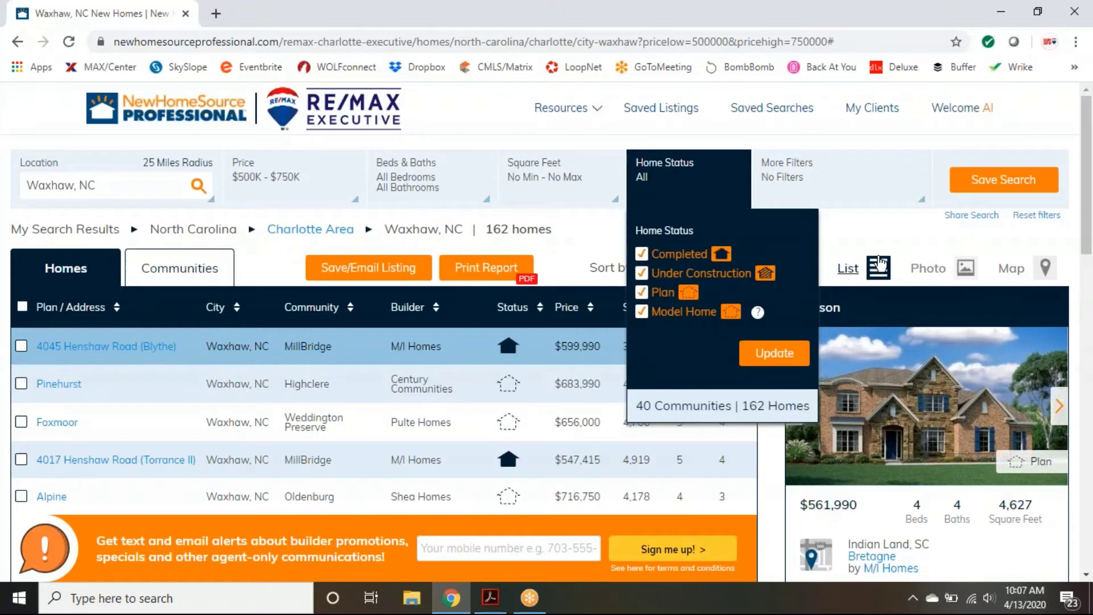
pyautogui.click(820, 187)
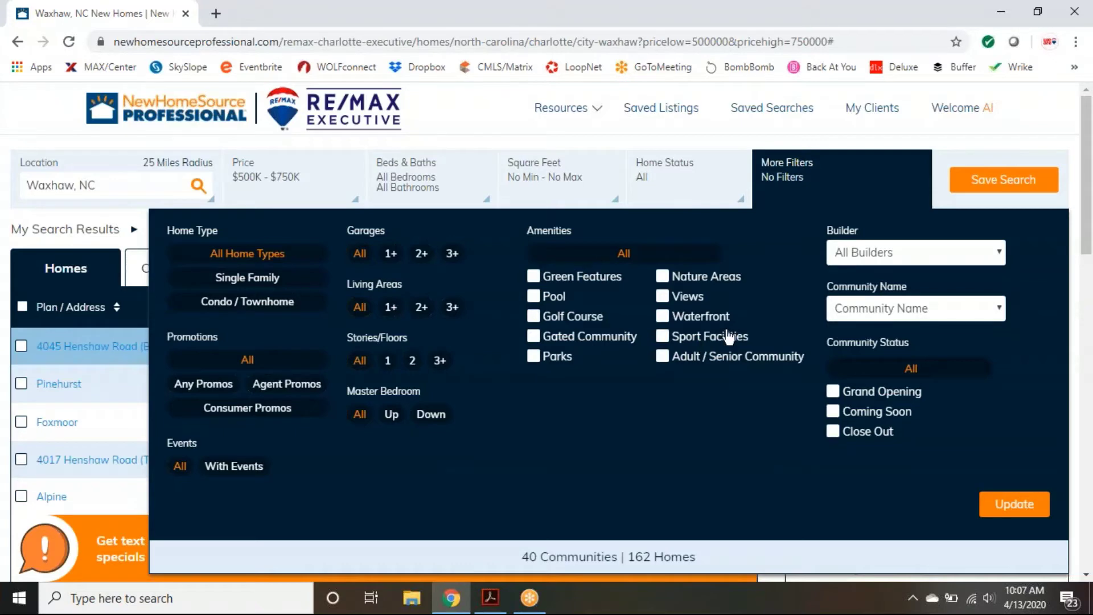
# Step: Leave the Builder filter at All Builders and close the More Filters panel
pyautogui.click(951, 255)
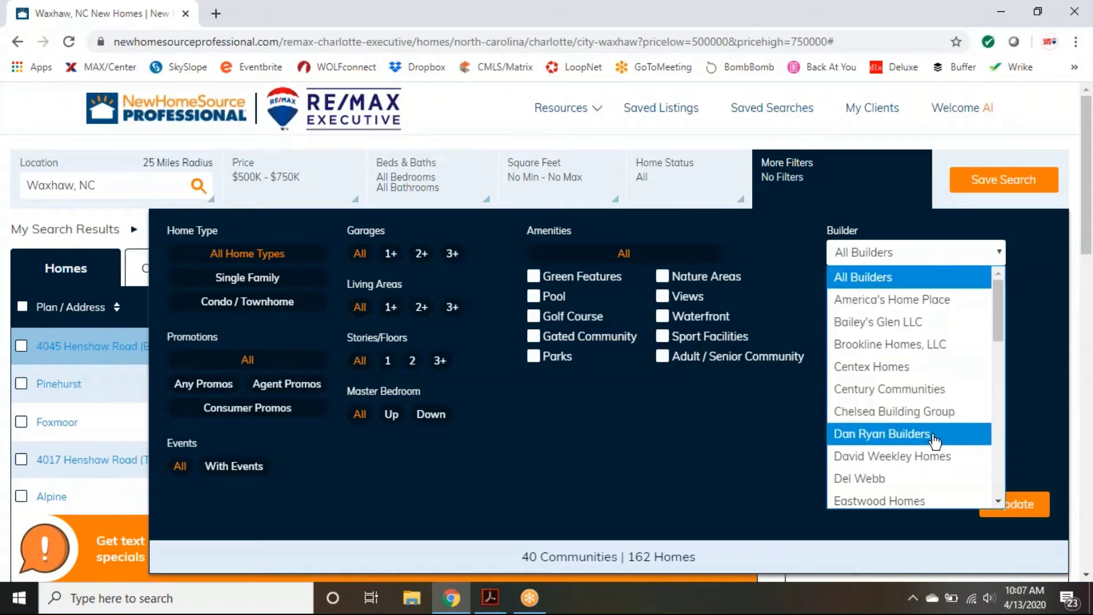
pyautogui.click(1005, 254)
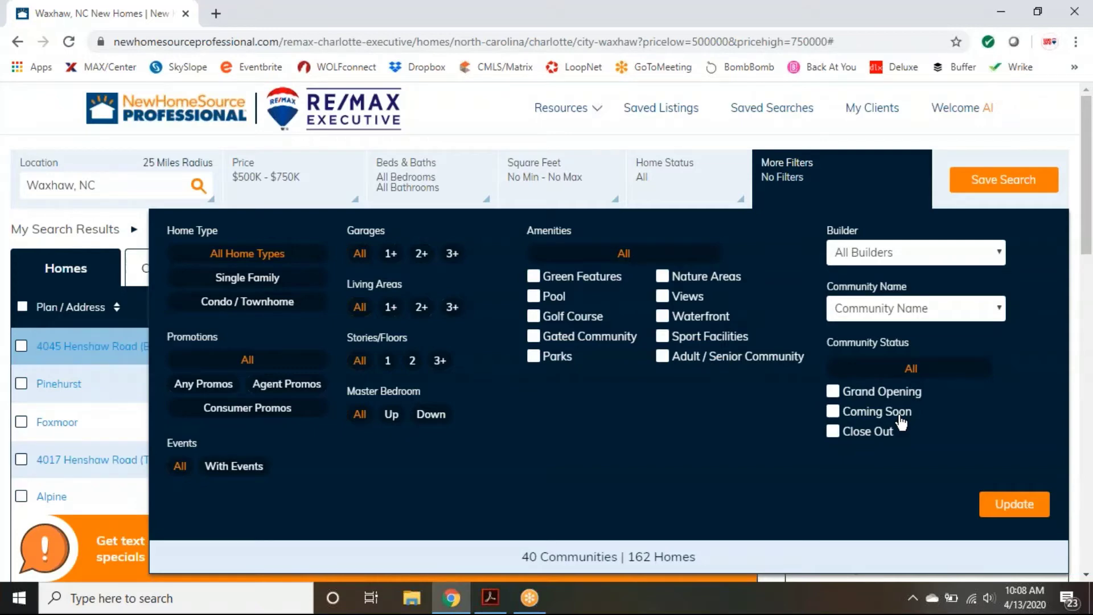
pyautogui.click(849, 187)
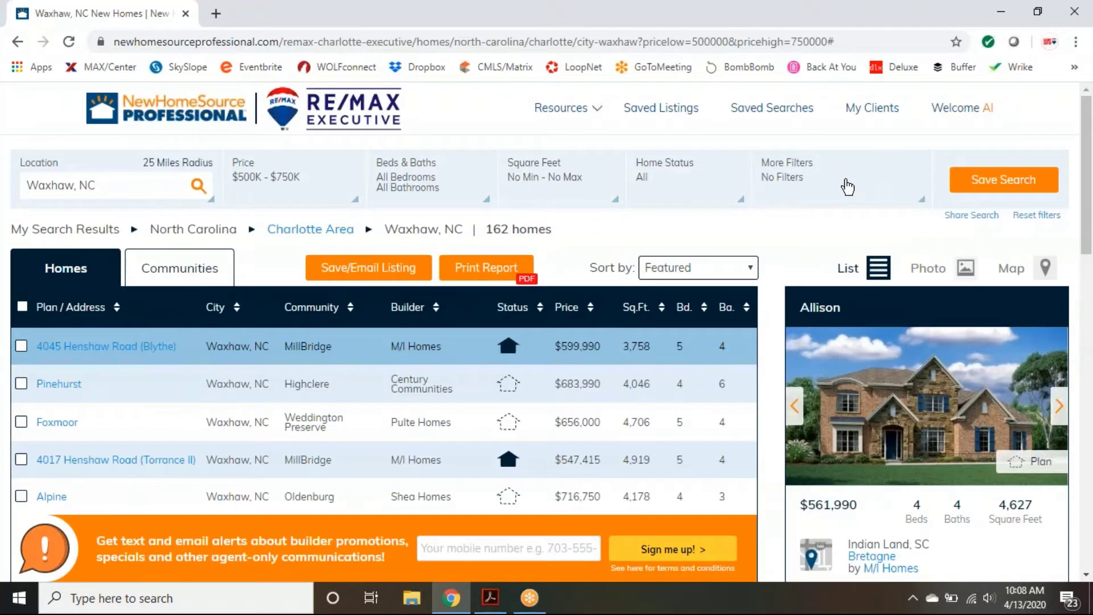
pyautogui.scroll(-1, 762, 401)
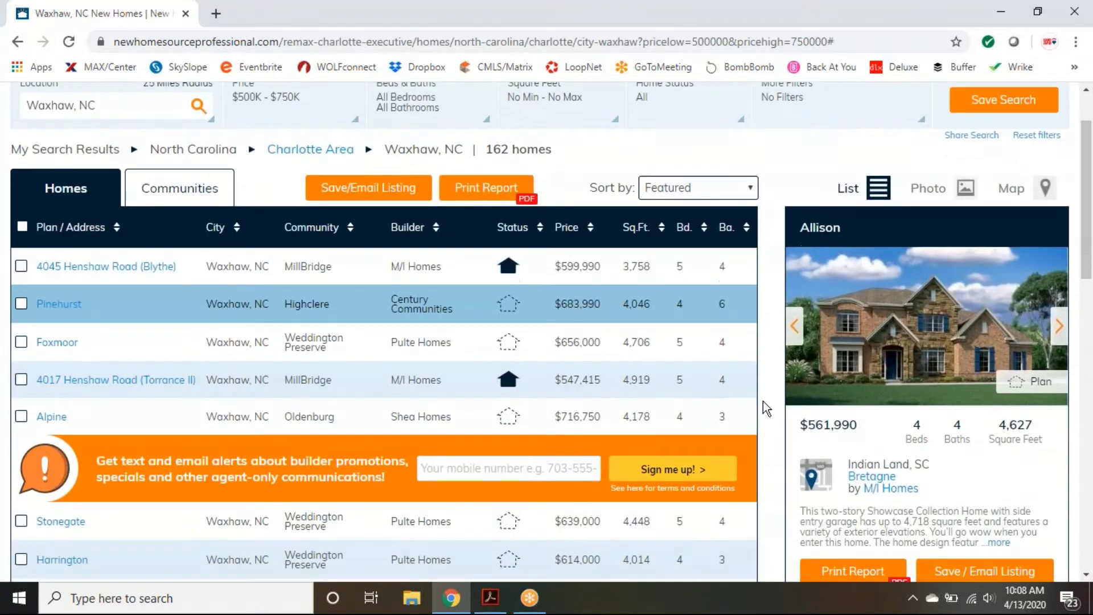
pyautogui.scroll(-1, 763, 400)
pyautogui.click(239, 299)
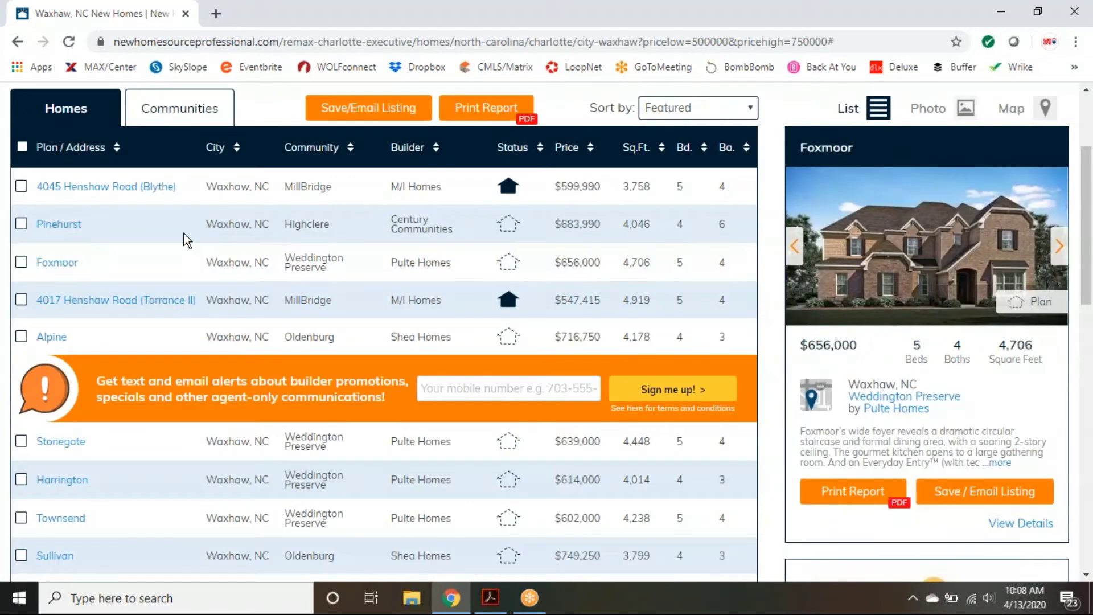
pyautogui.moveTo(205, 223)
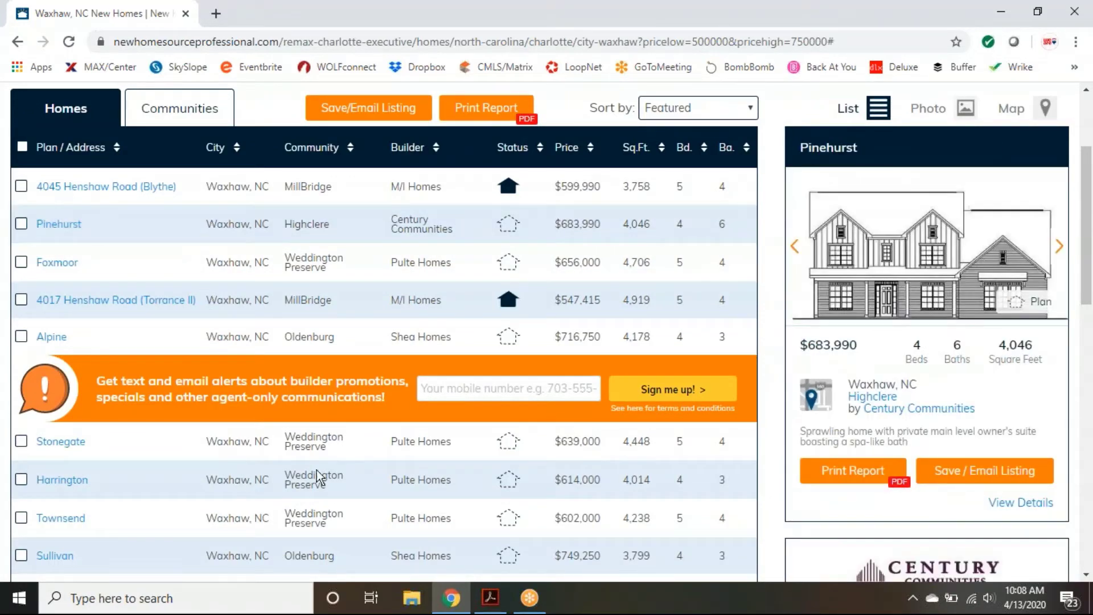
pyautogui.scroll(-1, 370, 464)
pyautogui.scroll(-2, 370, 457)
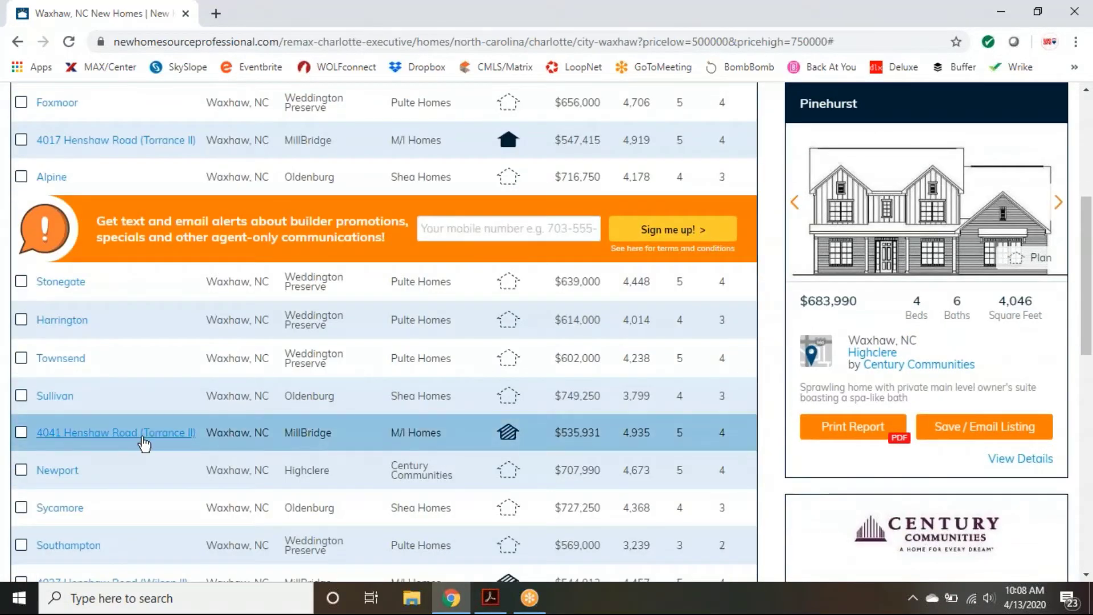
pyautogui.moveTo(165, 440)
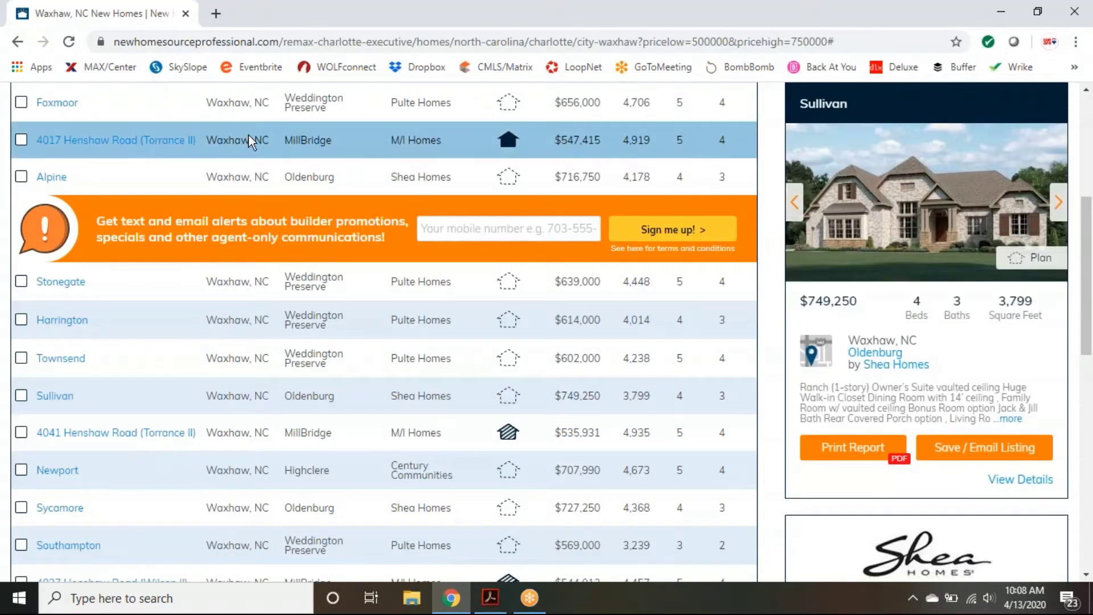
pyautogui.moveTo(98, 147)
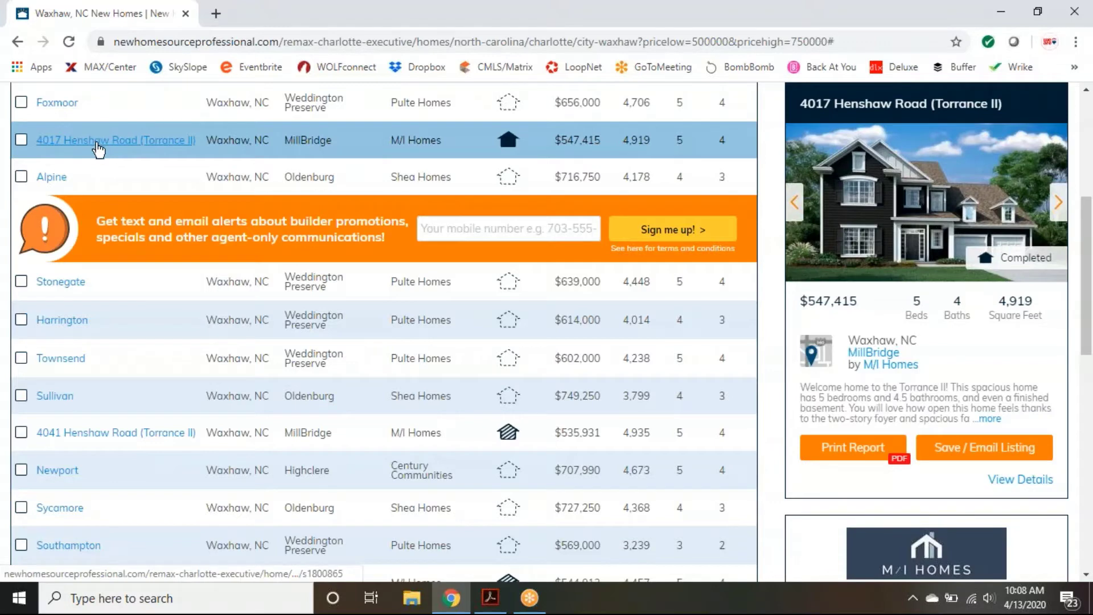
pyautogui.click(98, 142)
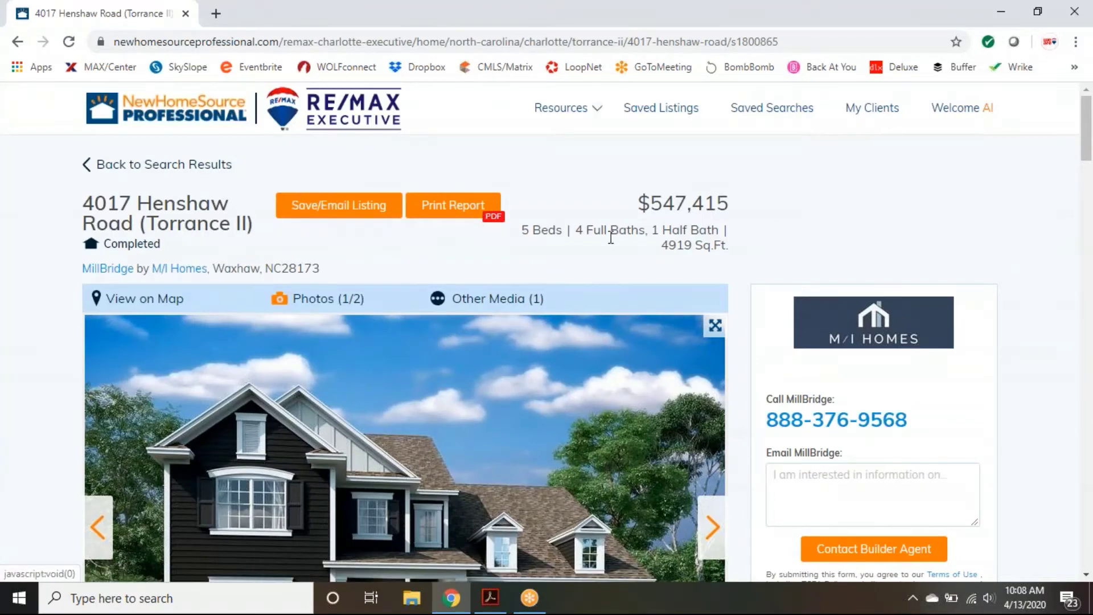
pyautogui.scroll(-1, 750, 260)
pyautogui.scroll(-1, 747, 247)
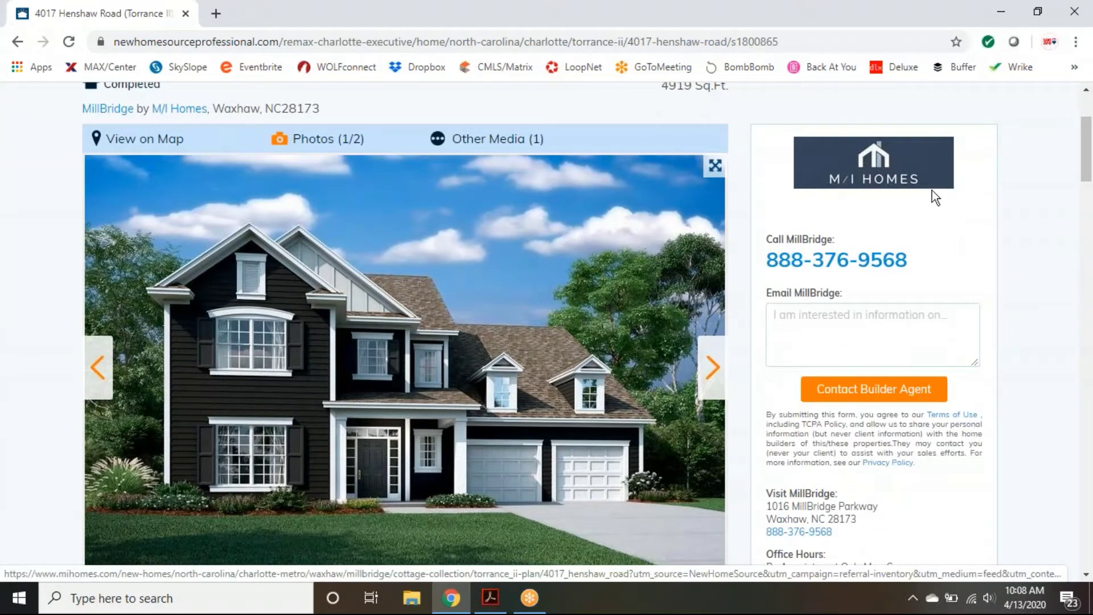
pyautogui.scroll(-2, 1022, 315)
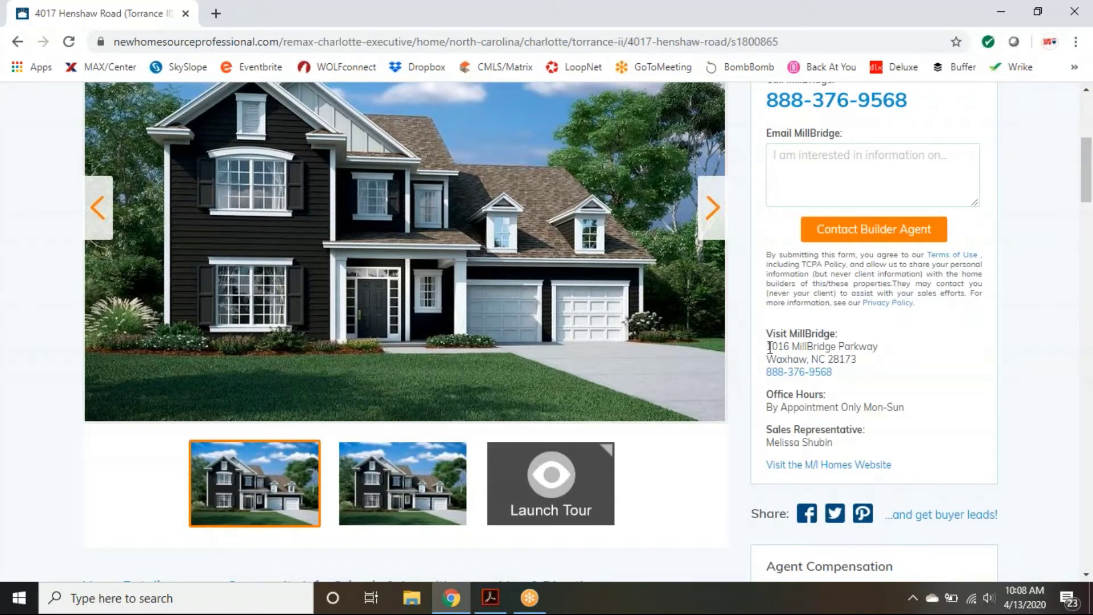
pyautogui.scroll(1, 852, 473)
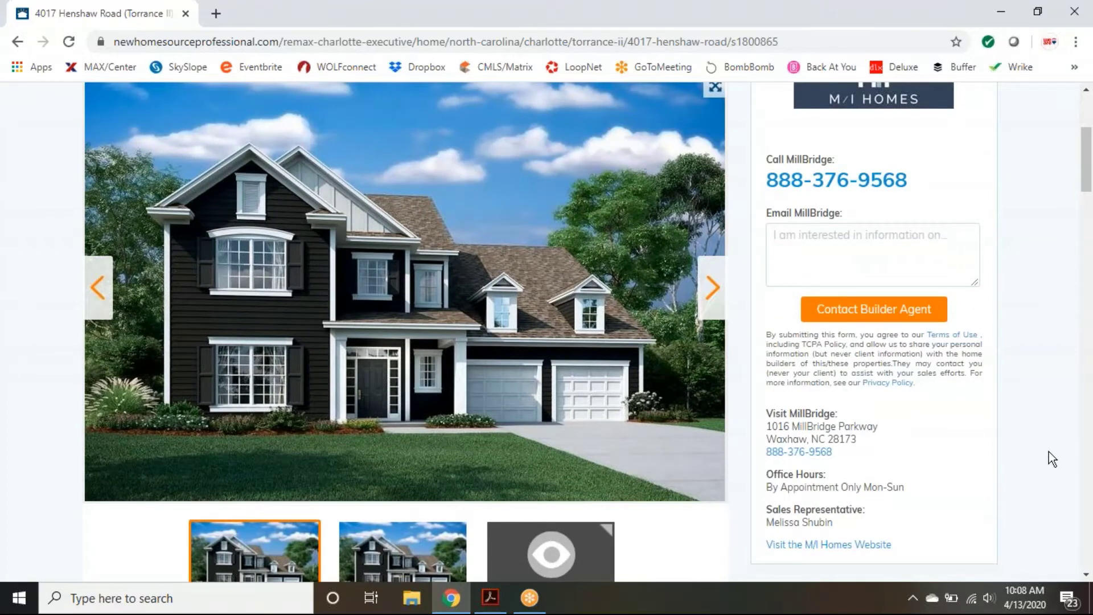
pyautogui.scroll(1, 1049, 452)
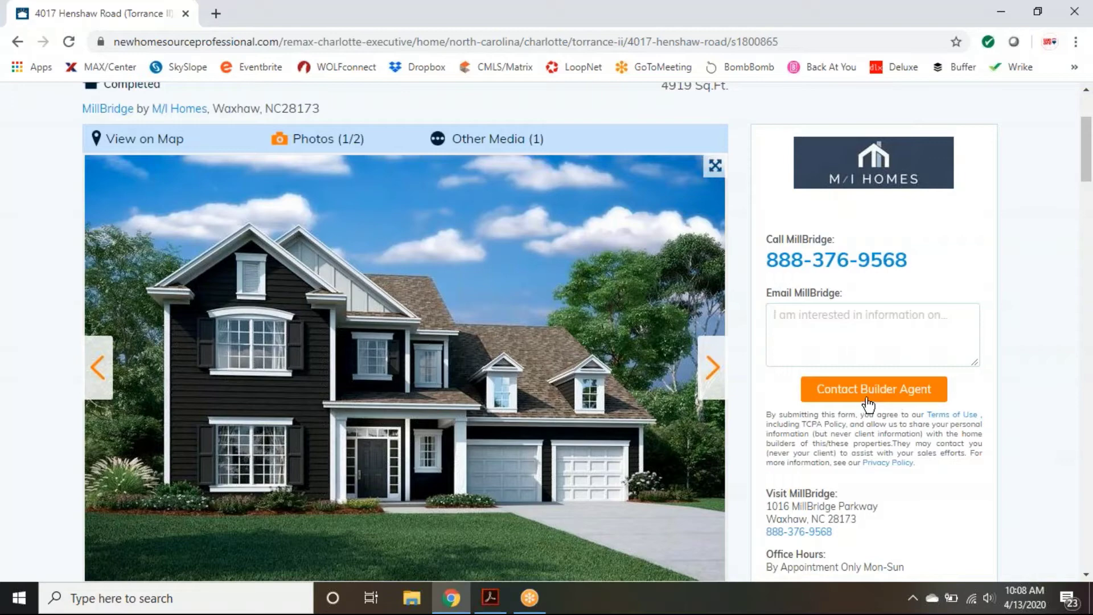
pyautogui.scroll(-2, 873, 453)
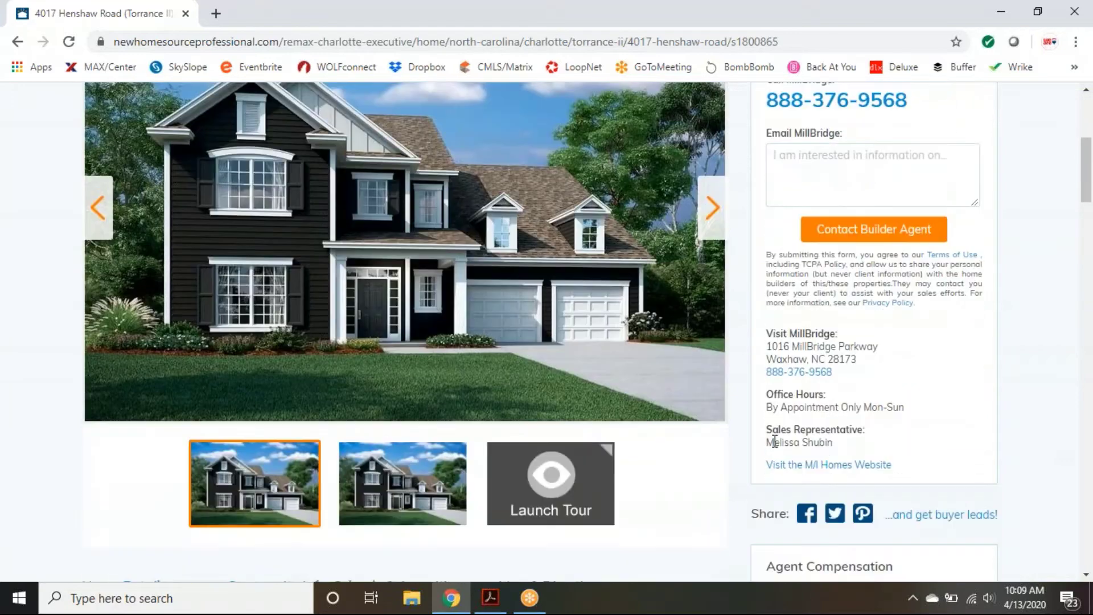
# Step: Clear the highlighted Sales Representative text and return to the photo and builder contact box
pyautogui.moveTo(767, 430); pyautogui.dragTo(895, 439)
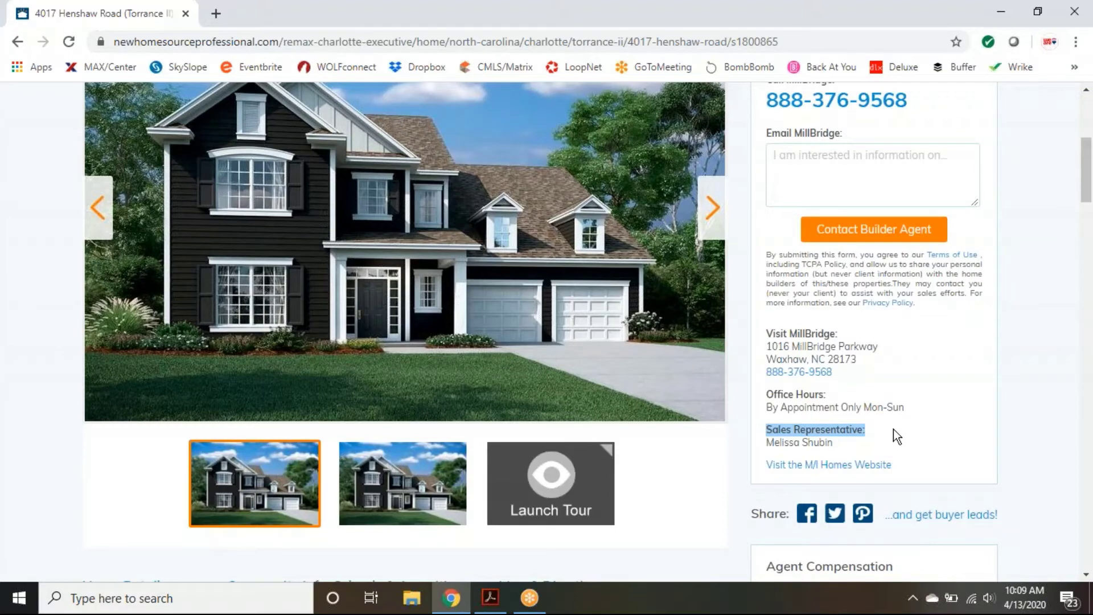
pyautogui.click(1042, 401)
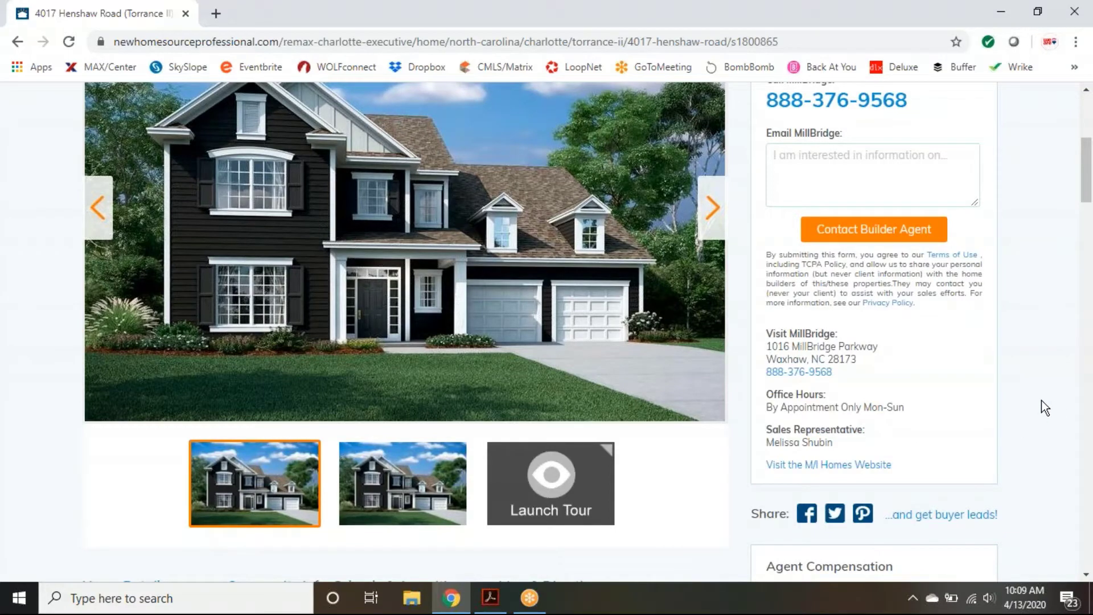
pyautogui.scroll(2, 1040, 401)
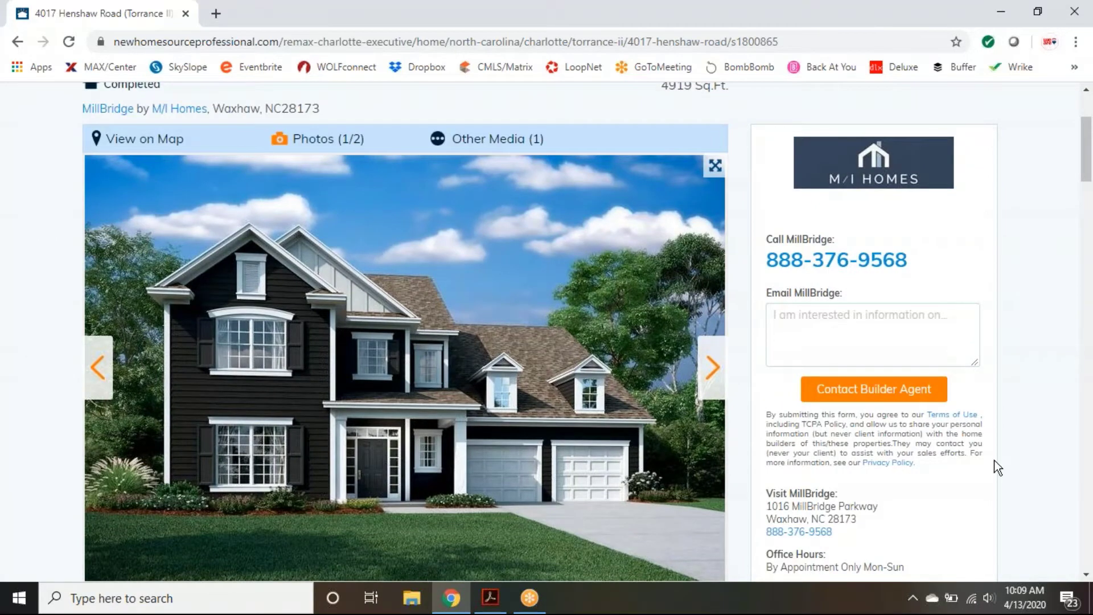
pyautogui.scroll(1, 997, 462)
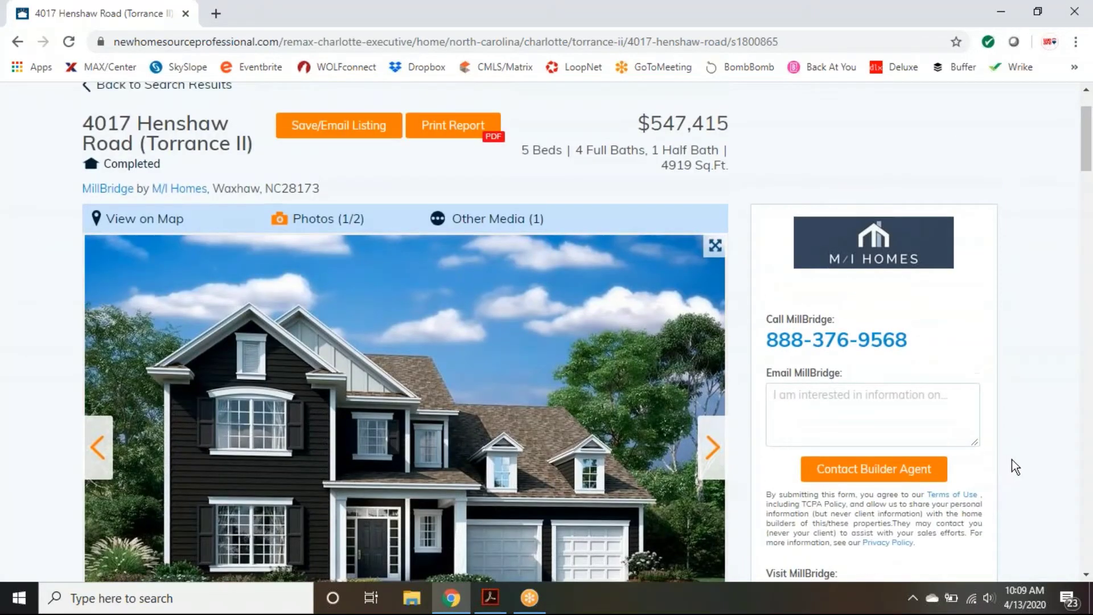
pyautogui.scroll(-1, 713, 368)
# Step: Advance the listing gallery past Photos (2/2) to the virtual tour item, then scroll to the description
pyautogui.click(713, 368)
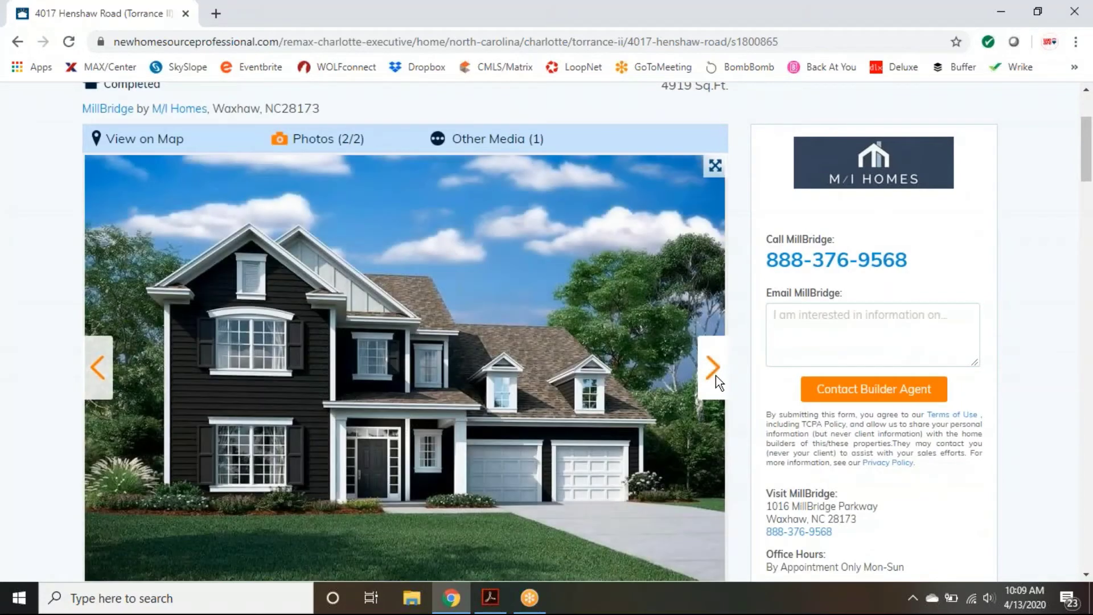
pyautogui.click(715, 375)
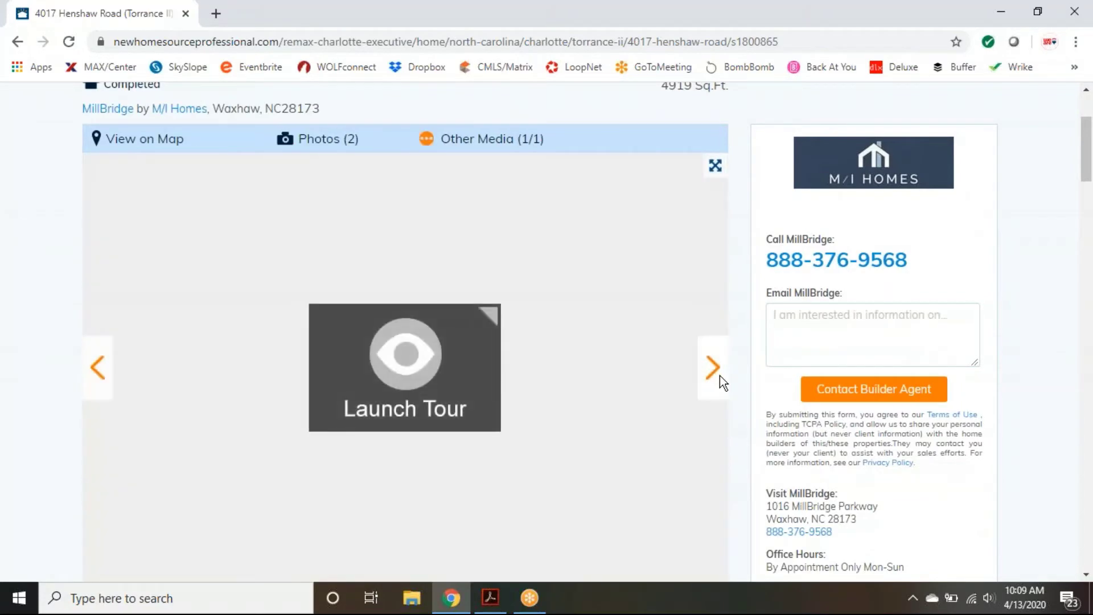
pyautogui.scroll(-3, 743, 373)
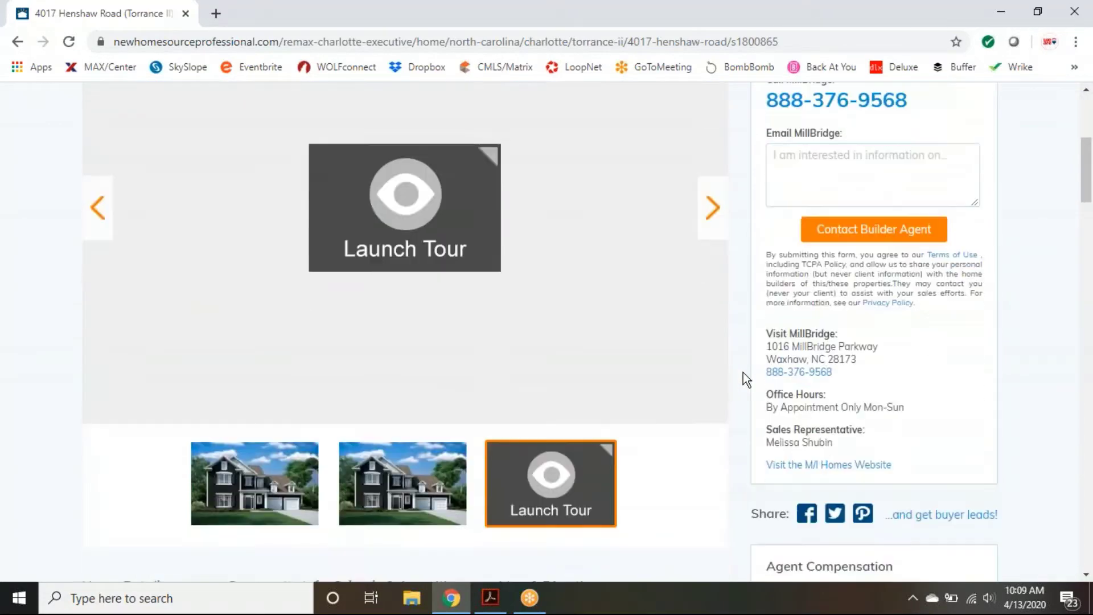
pyautogui.scroll(-3, 742, 372)
pyautogui.scroll(-2, 742, 372)
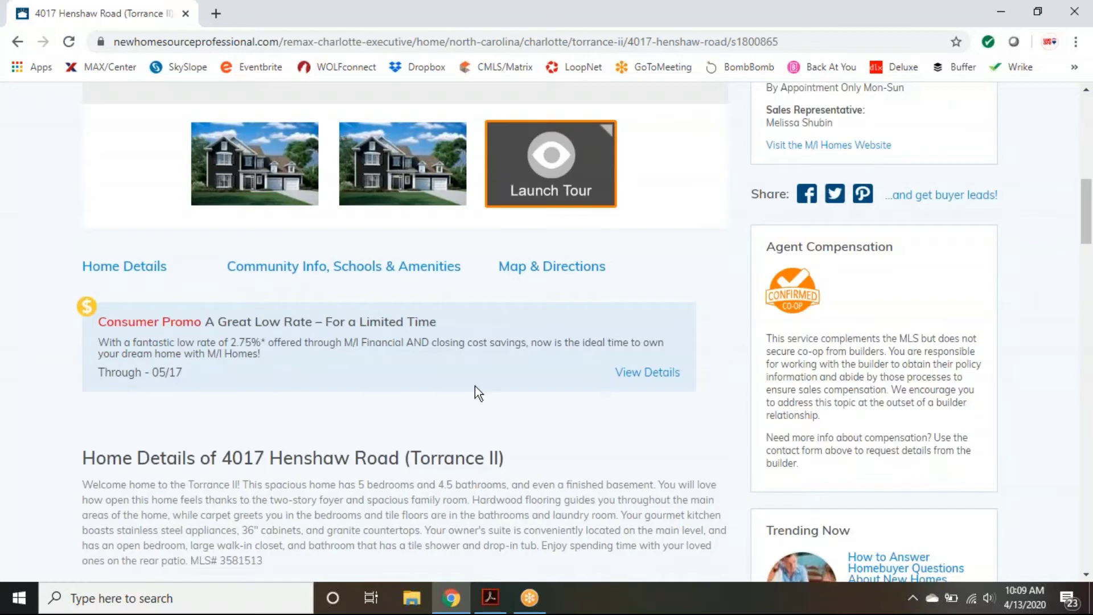
pyautogui.scroll(-1, 396, 381)
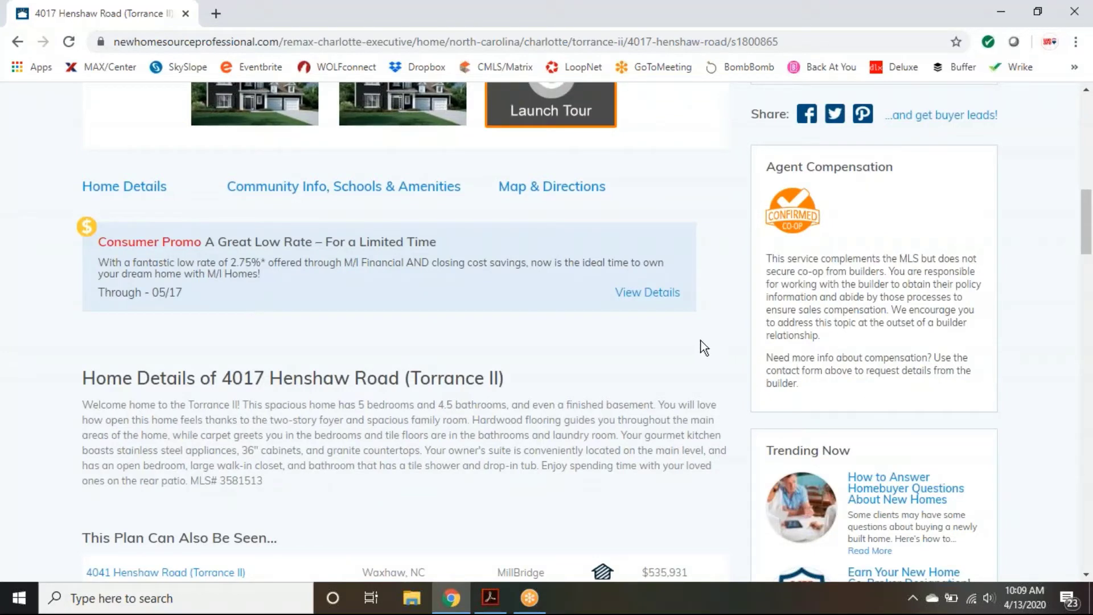
pyautogui.scroll(-4, 702, 344)
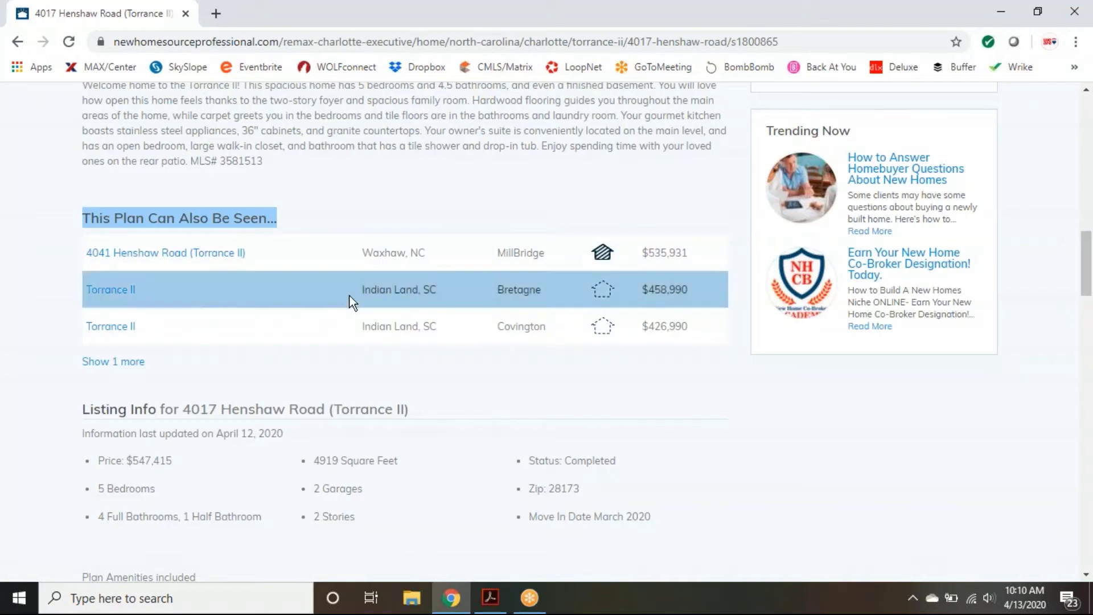
pyautogui.scroll(-1, 450, 365)
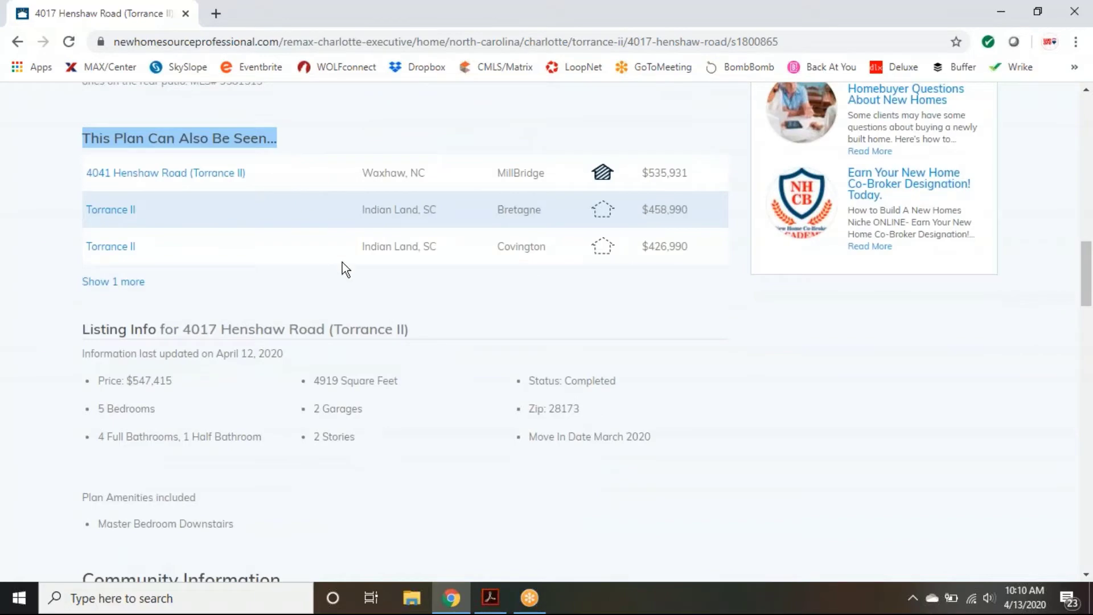
pyautogui.scroll(-1, 340, 269)
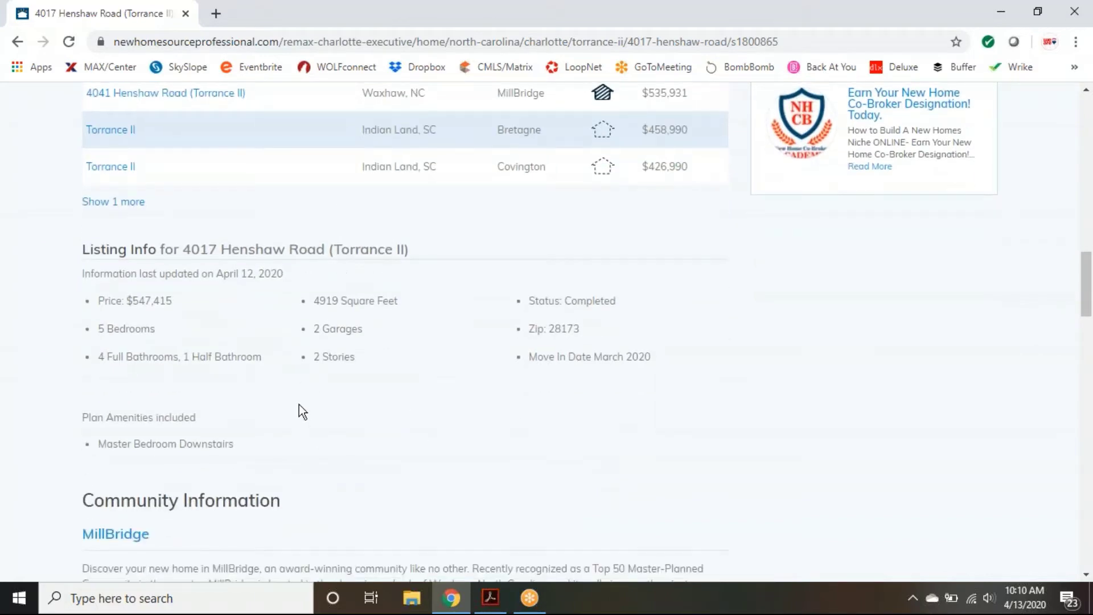
pyautogui.scroll(-3, 195, 364)
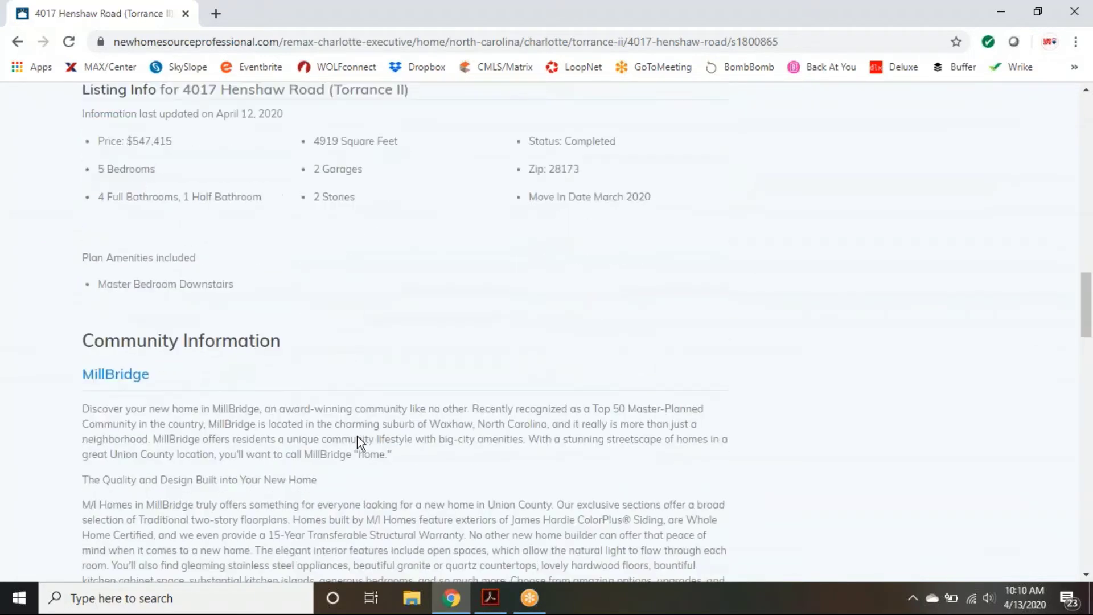
pyautogui.scroll(-1, 239, 282)
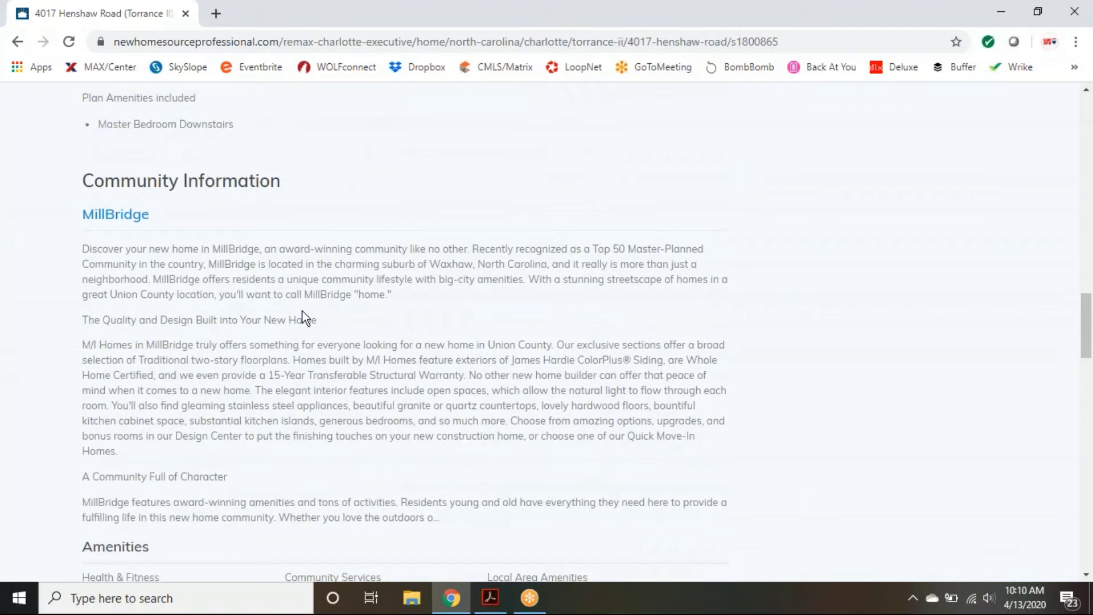
pyautogui.scroll(-1, 323, 456)
pyautogui.scroll(-3, 323, 456)
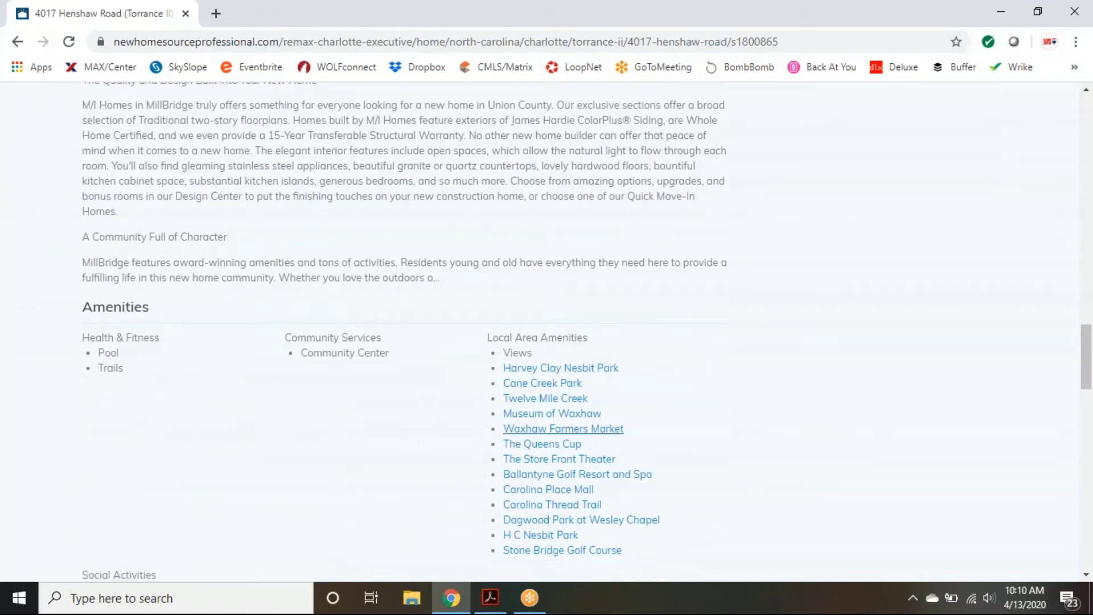
pyautogui.scroll(-6, 982, 417)
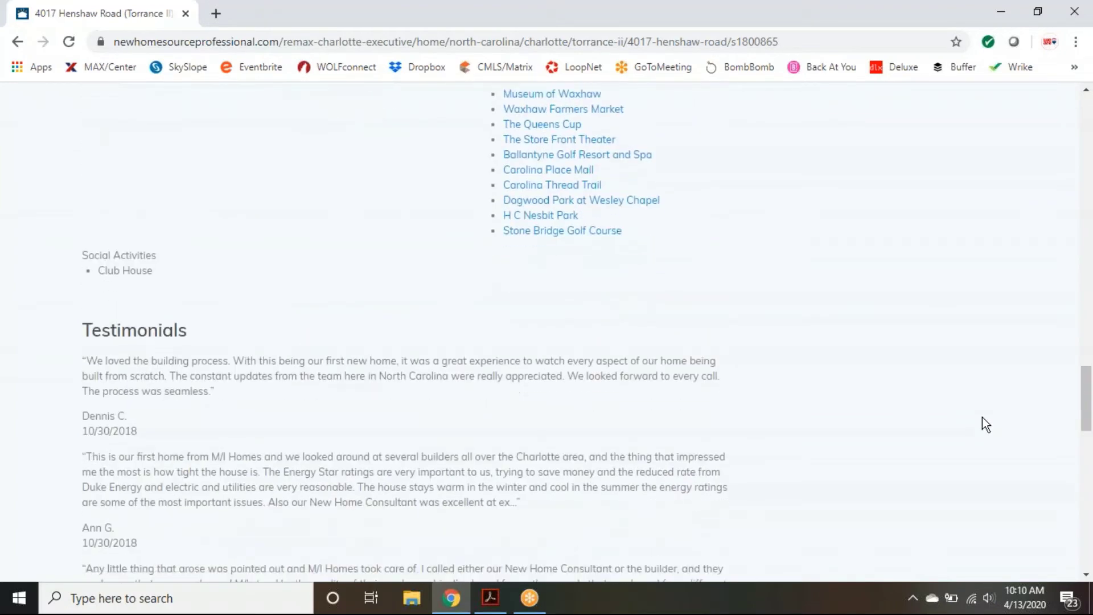
pyautogui.scroll(-5, 981, 417)
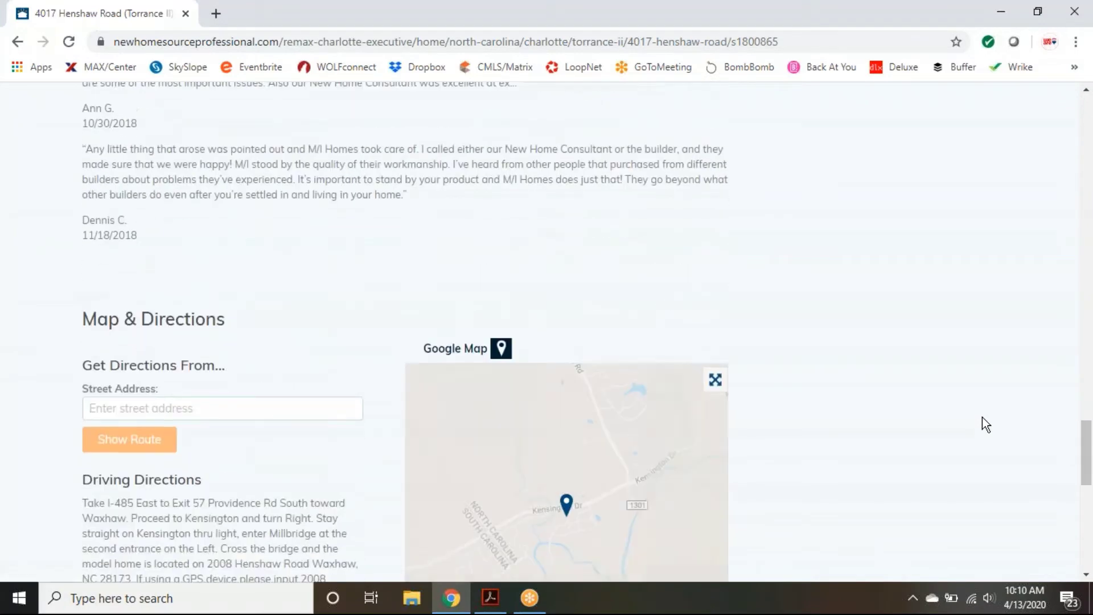
pyautogui.scroll(-2, 982, 417)
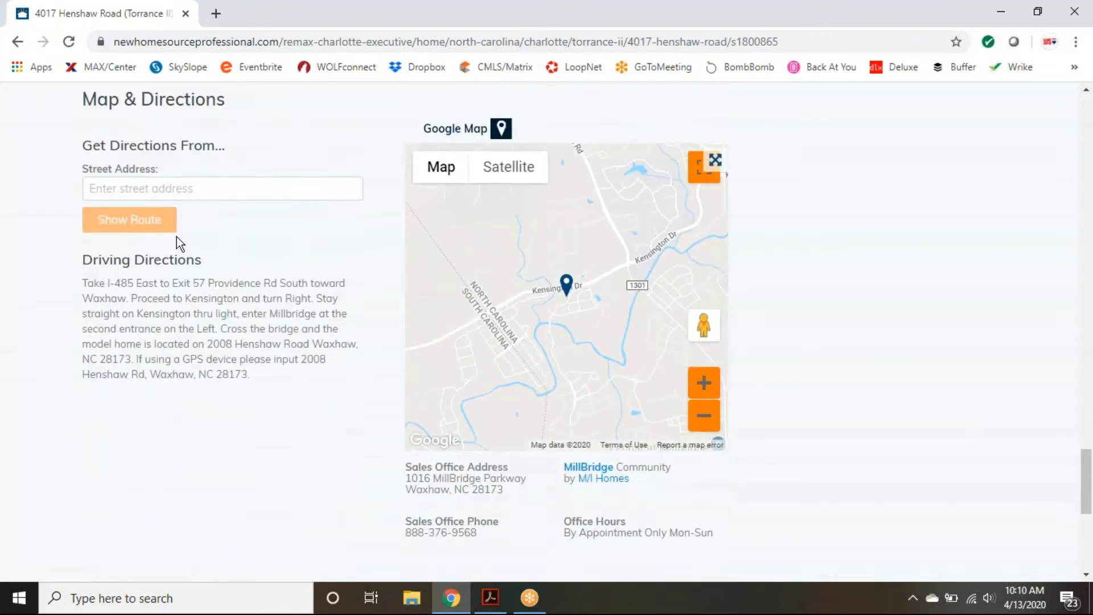
pyautogui.scroll(-3, 932, 442)
pyautogui.scroll(3, 932, 441)
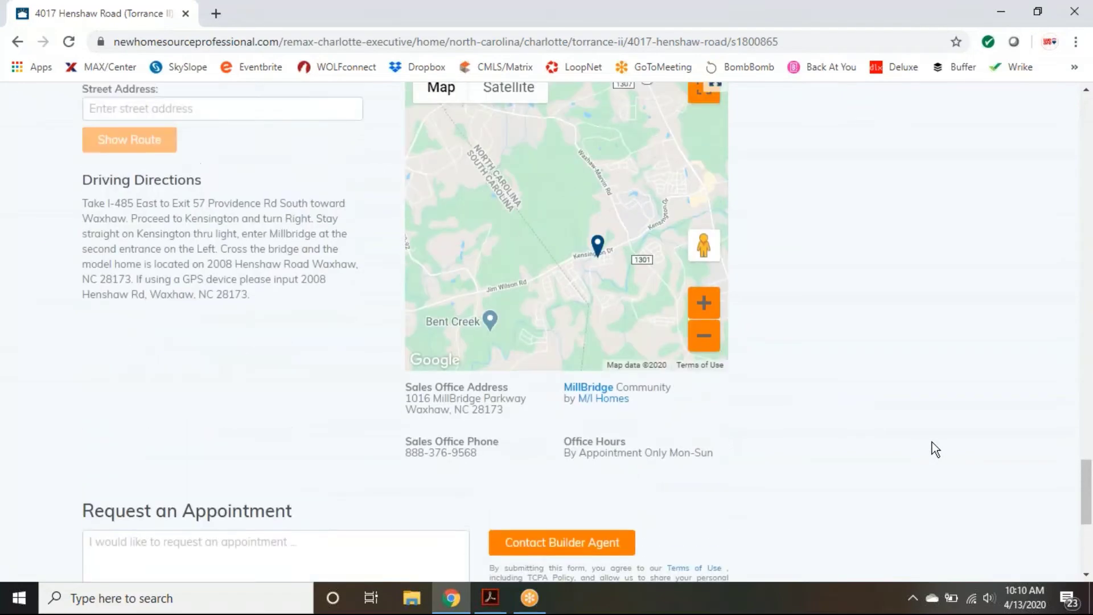
pyautogui.scroll(8, 932, 442)
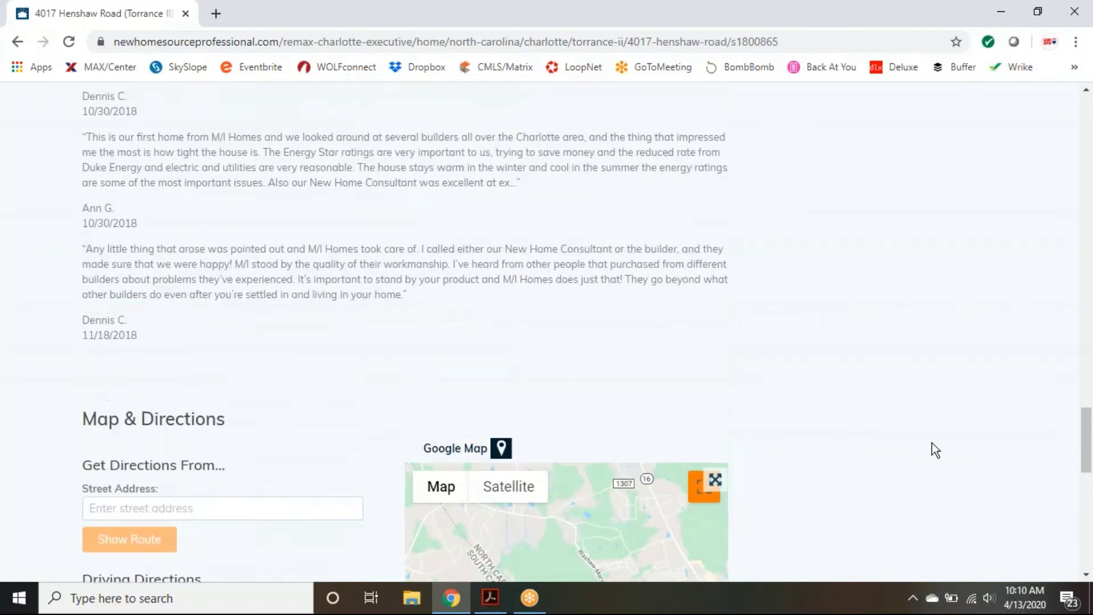
pyautogui.scroll(20, 931, 443)
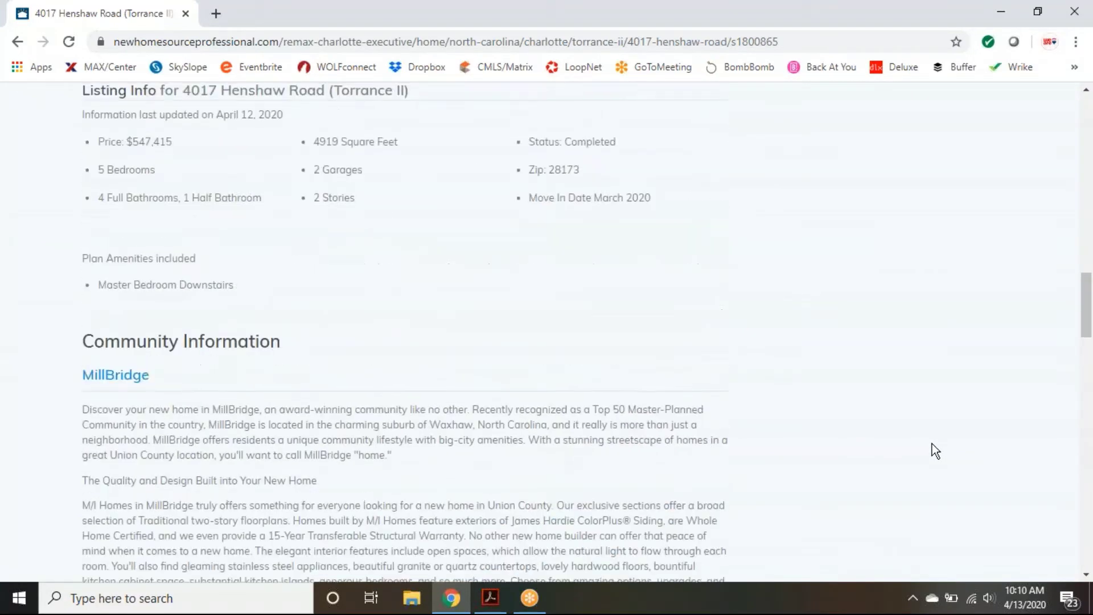
pyautogui.scroll(8, 931, 443)
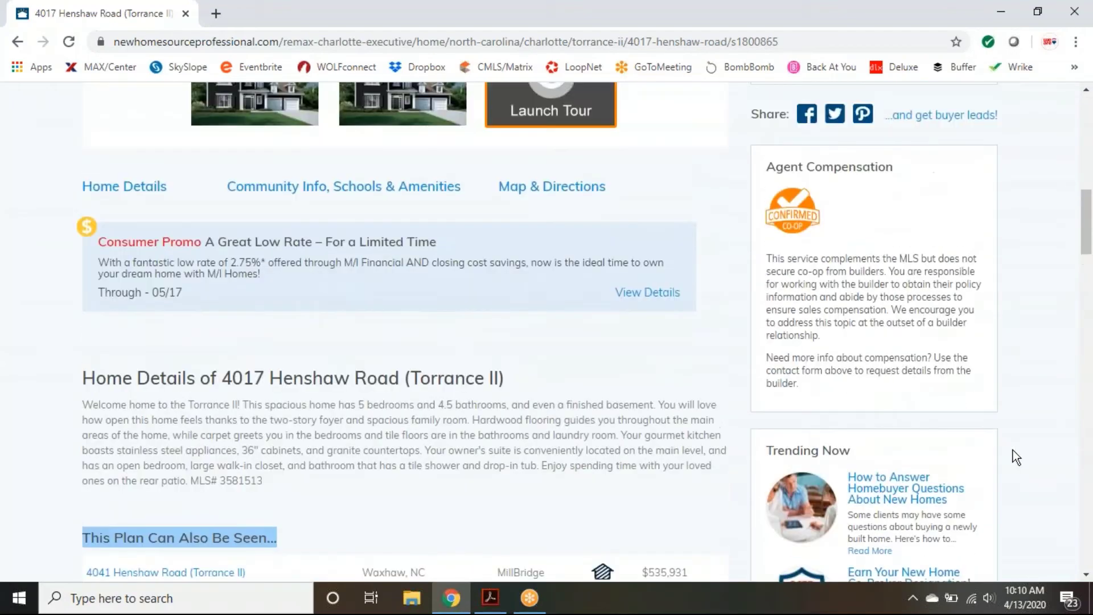
pyautogui.scroll(7, 1064, 464)
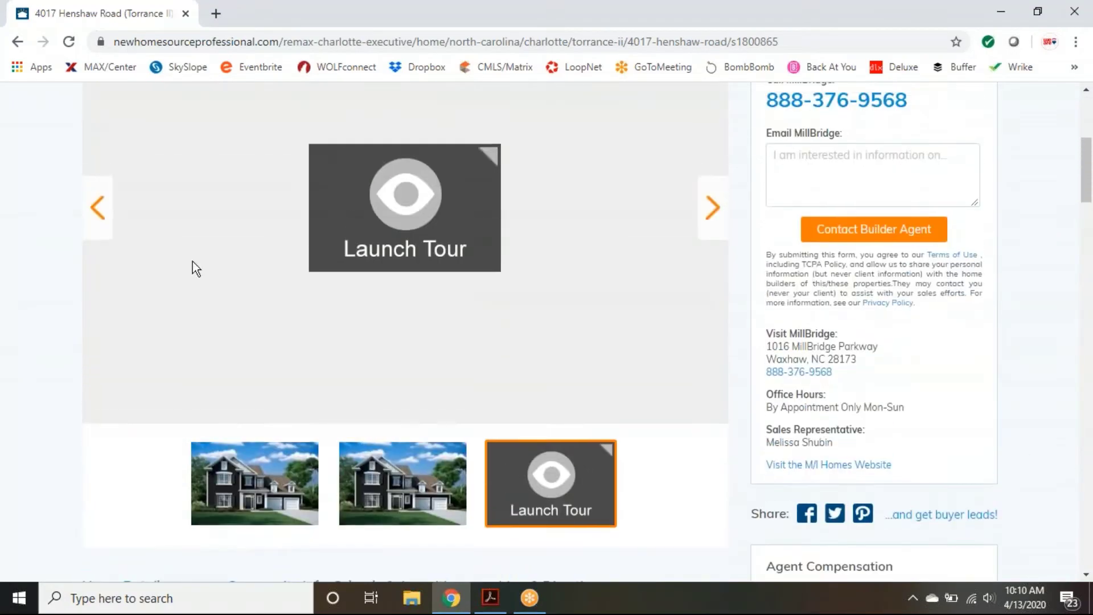
pyautogui.click(97, 205)
pyautogui.scroll(-1, 930, 444)
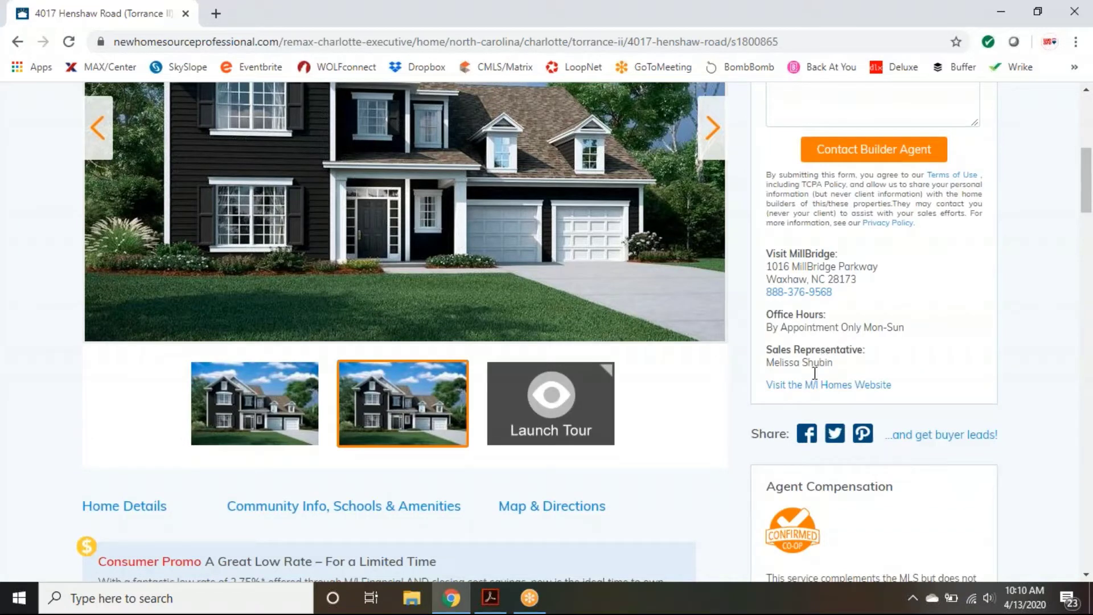
pyautogui.click(807, 438)
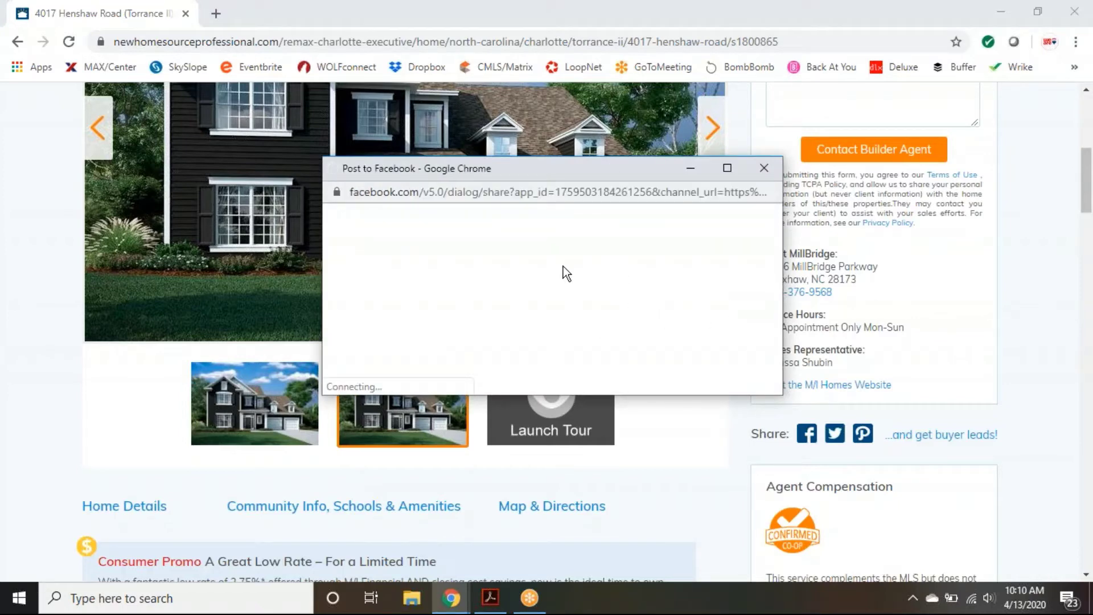
# Step: In the maximized Facebook window, choose Share on a Page You Manage, then close and leave without posting
pyautogui.click(727, 168)
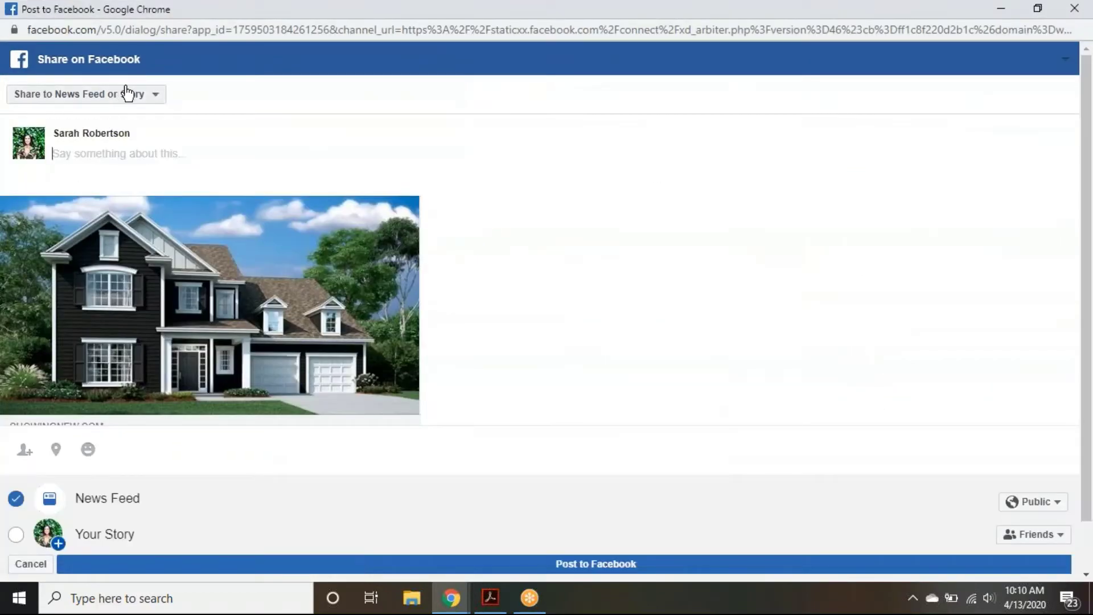
pyautogui.click(126, 93)
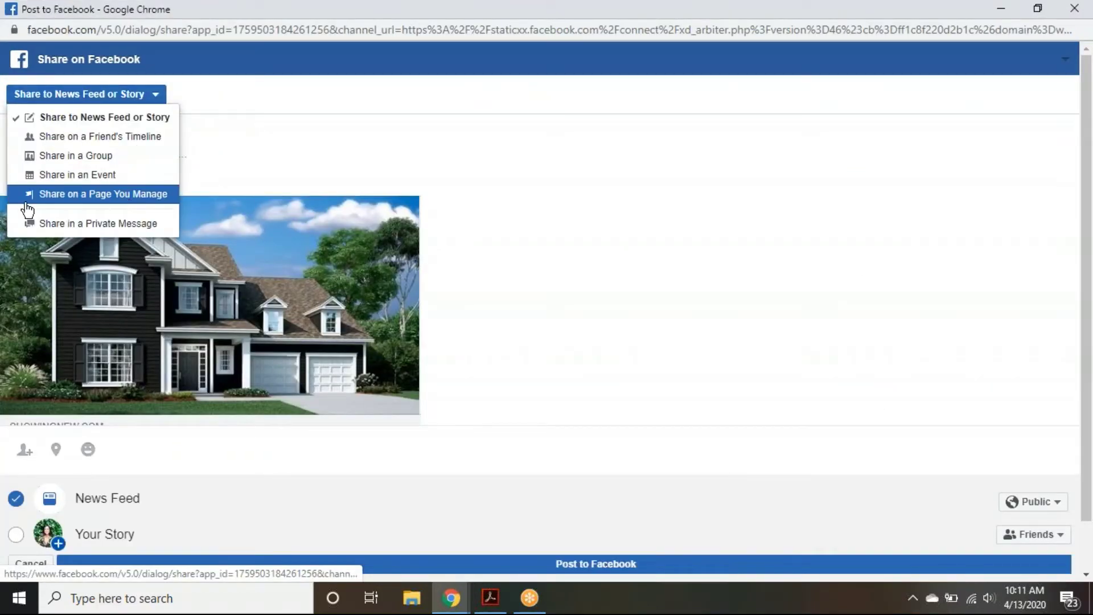
pyautogui.click(74, 194)
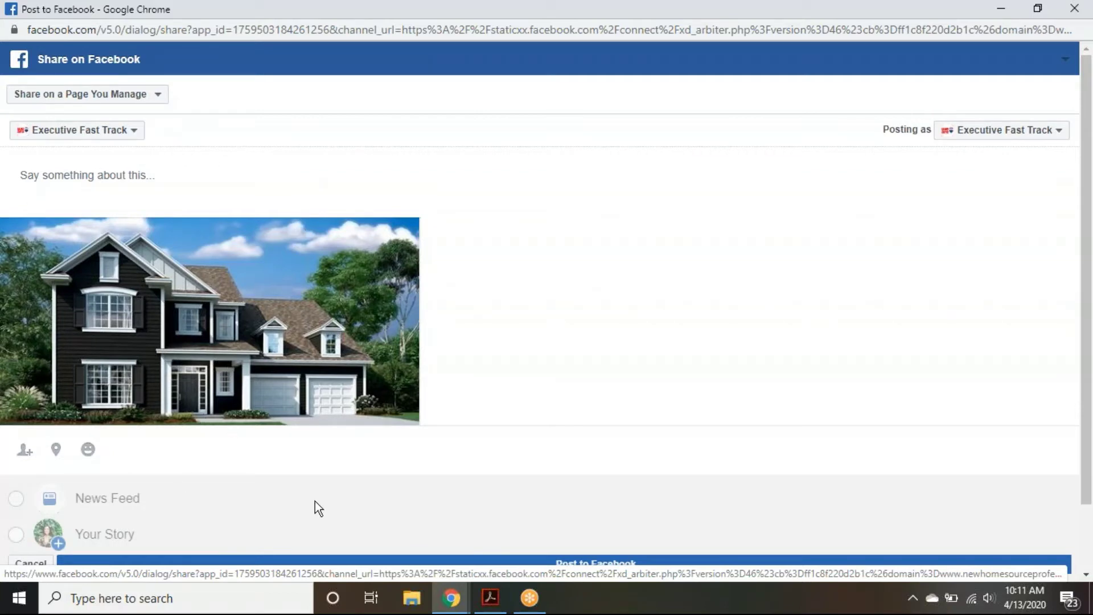
pyautogui.scroll(-2, 521, 228)
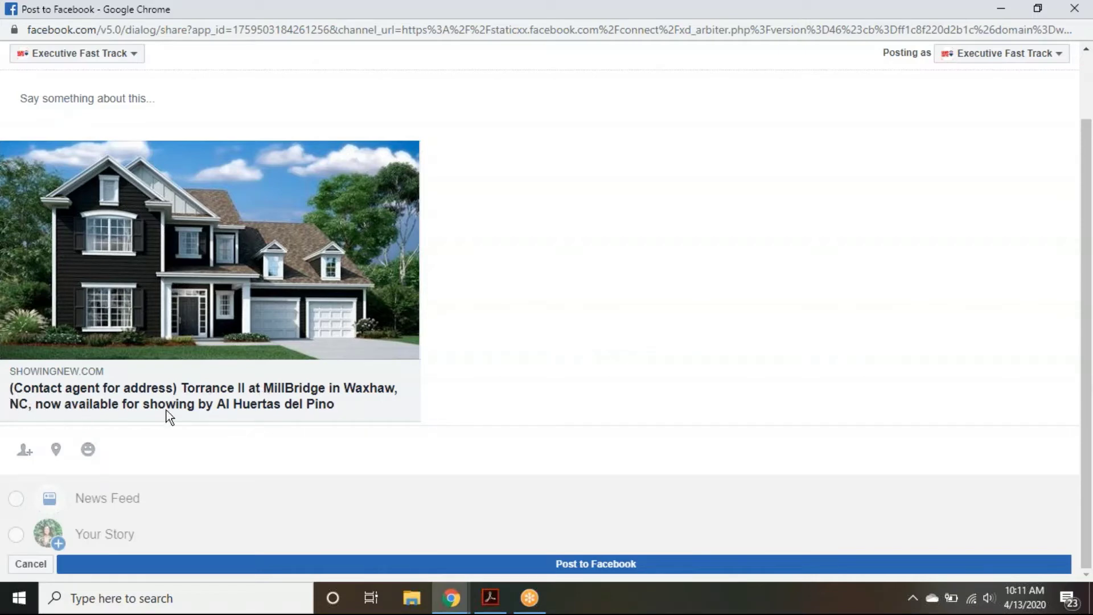
pyautogui.click(1077, 11)
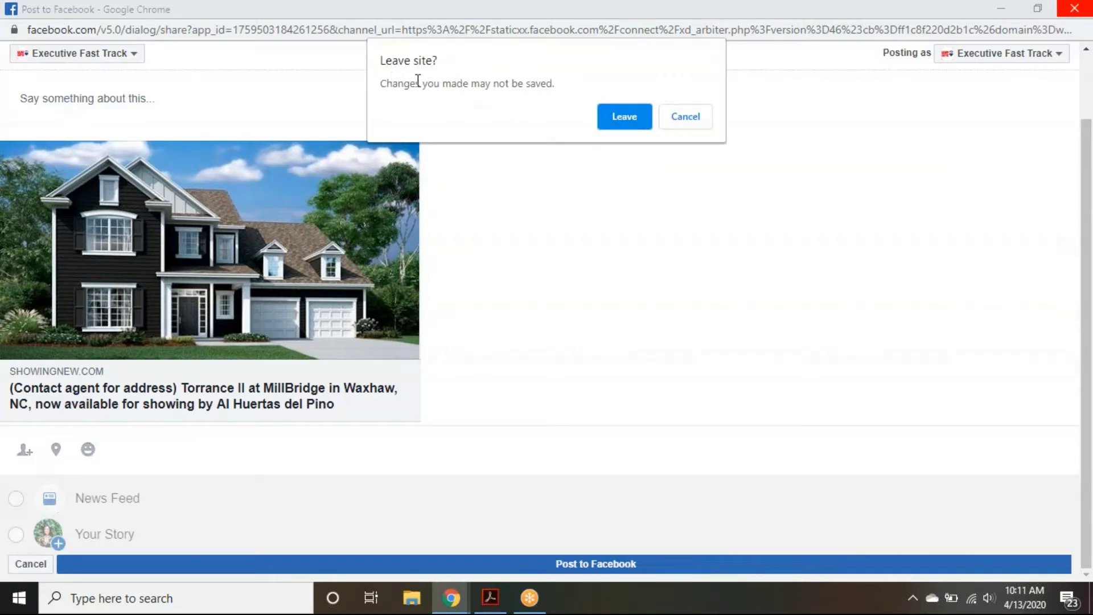
pyautogui.click(617, 117)
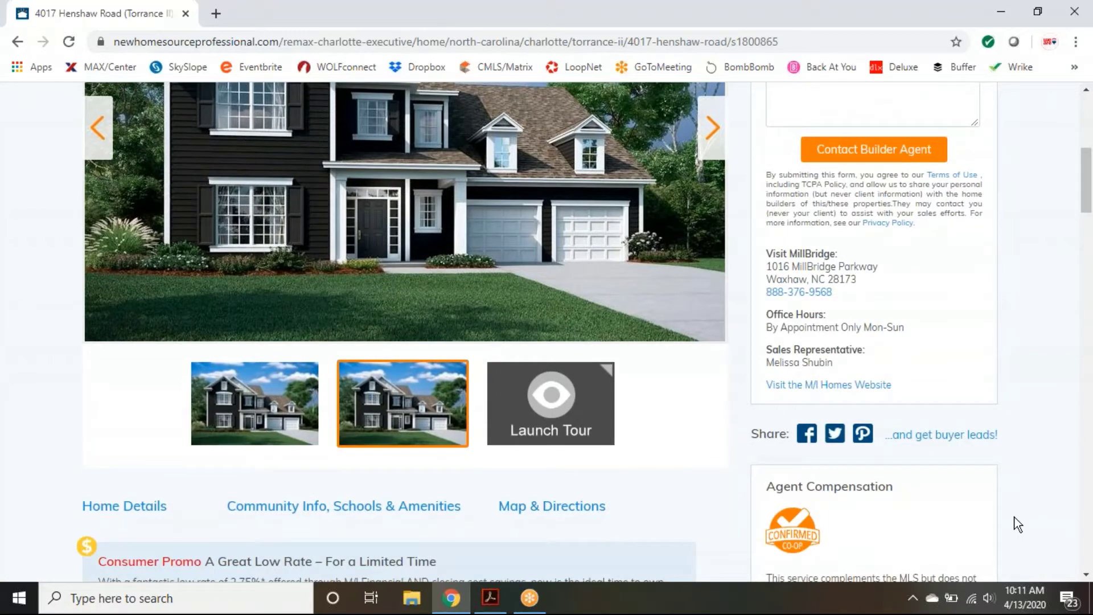
pyautogui.scroll(4, 1017, 524)
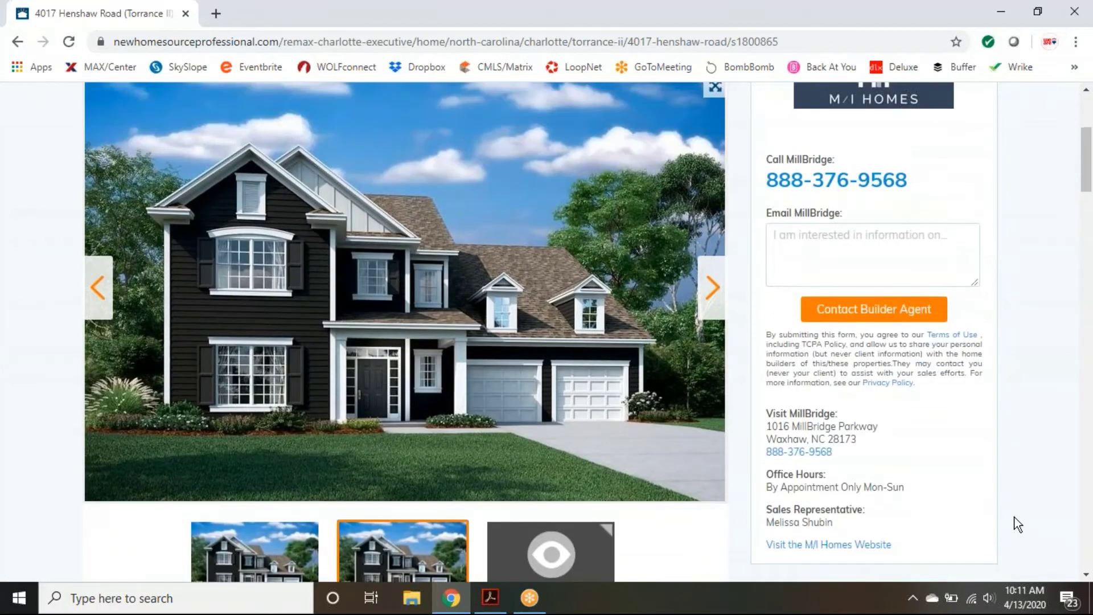
pyautogui.scroll(3, 1018, 524)
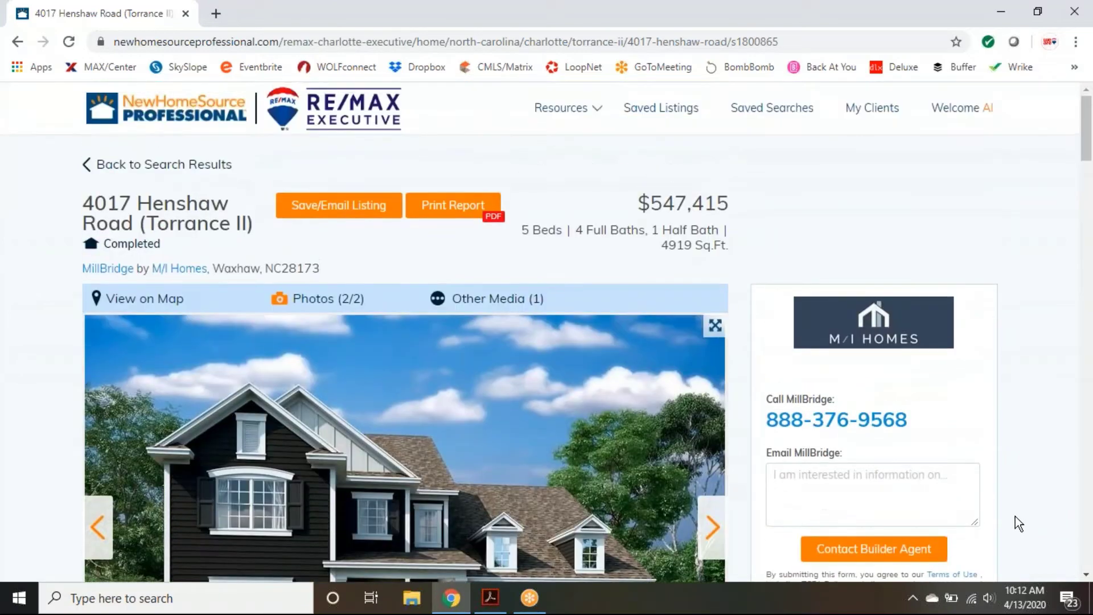
pyautogui.click(164, 167)
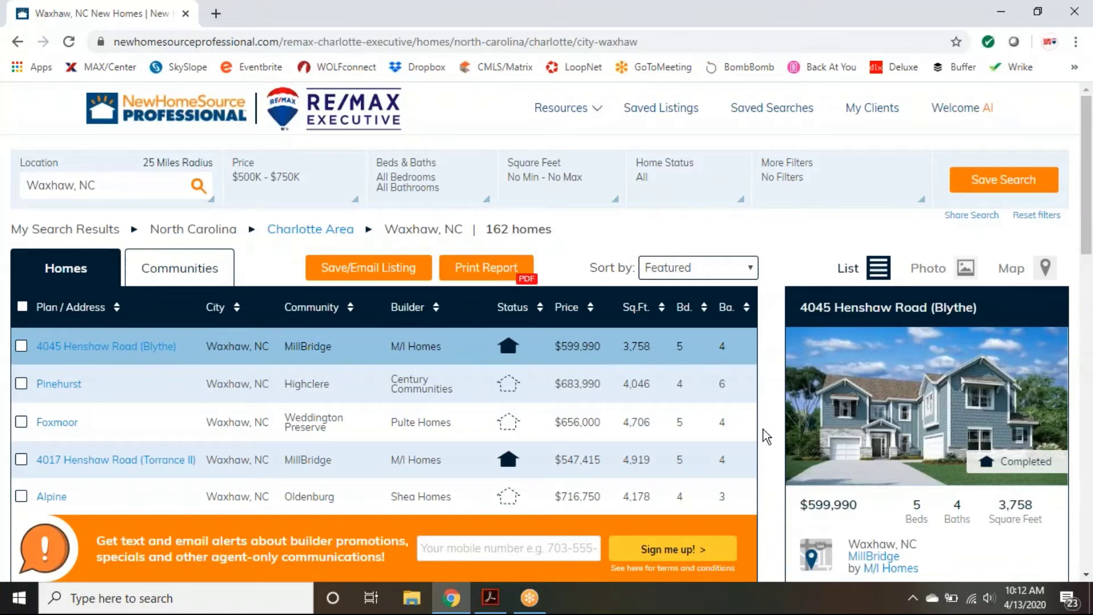
pyautogui.scroll(-3, 767, 436)
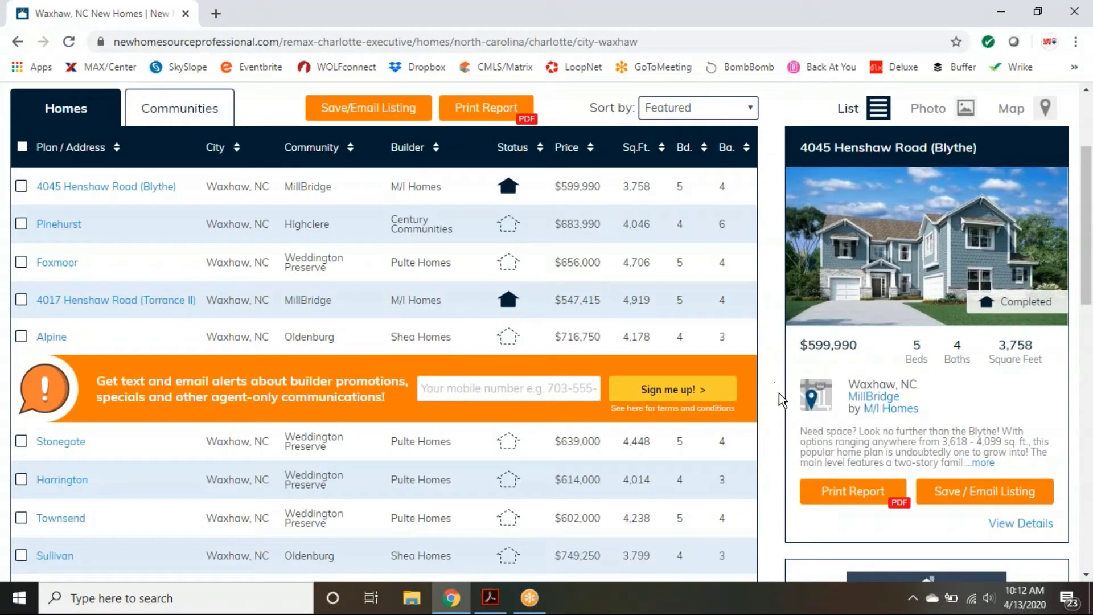
pyautogui.scroll(3, 779, 398)
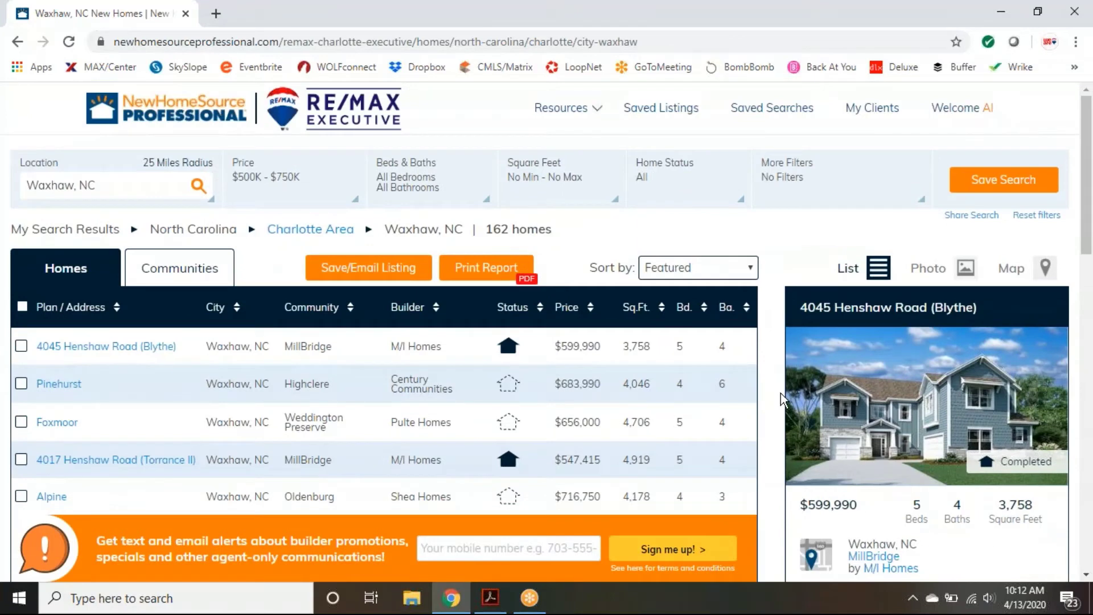
pyautogui.moveTo(578, 111)
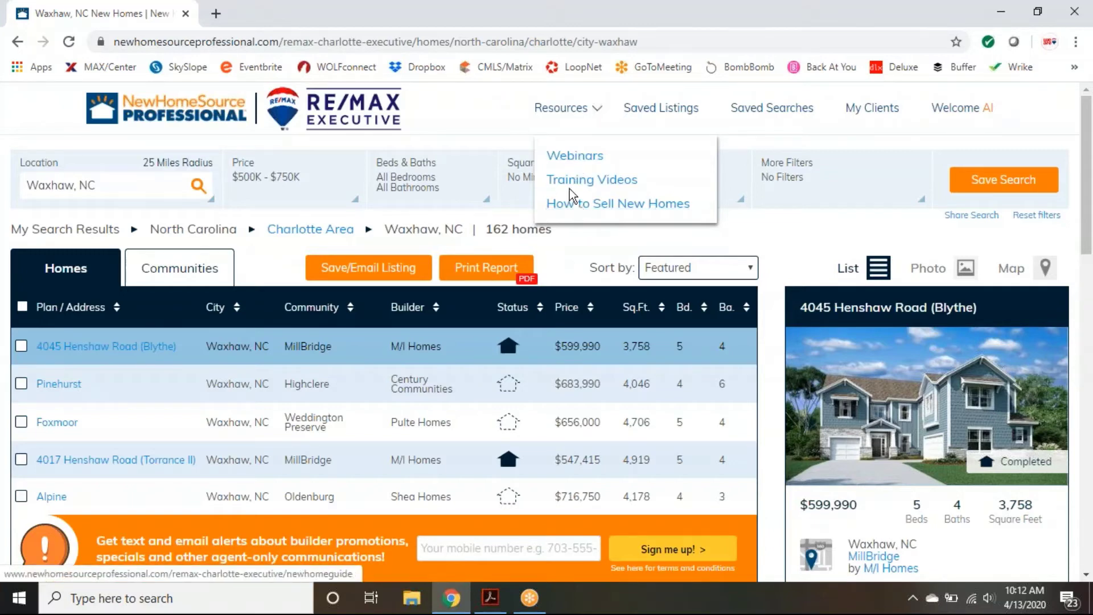
pyautogui.moveTo(630, 112)
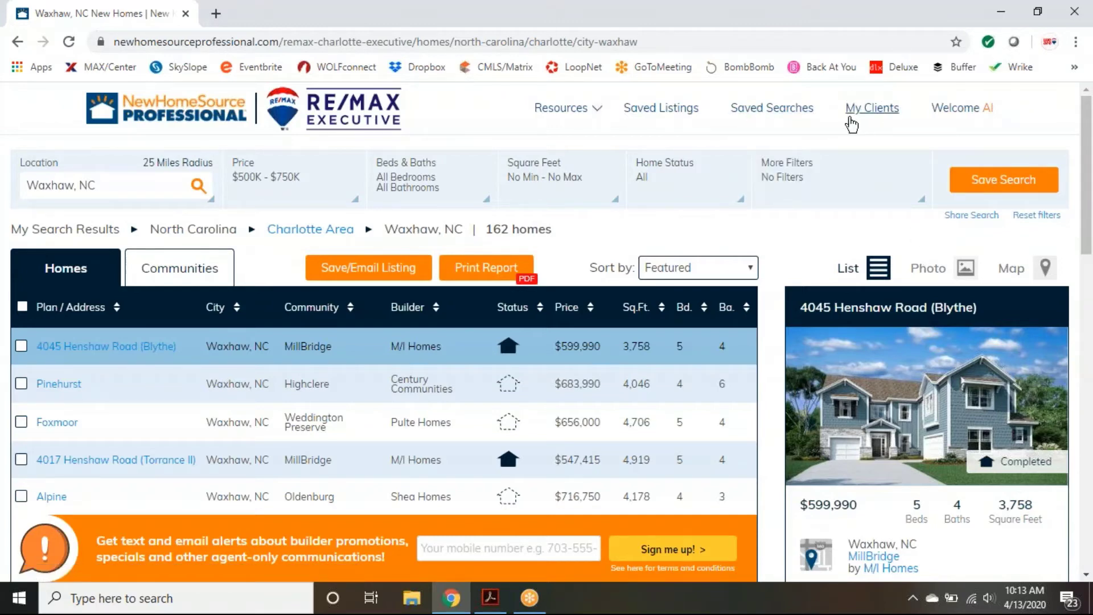
# Step: View My Clients with its single client, tick and untick that client, then bring up the account menu
pyautogui.click(871, 110)
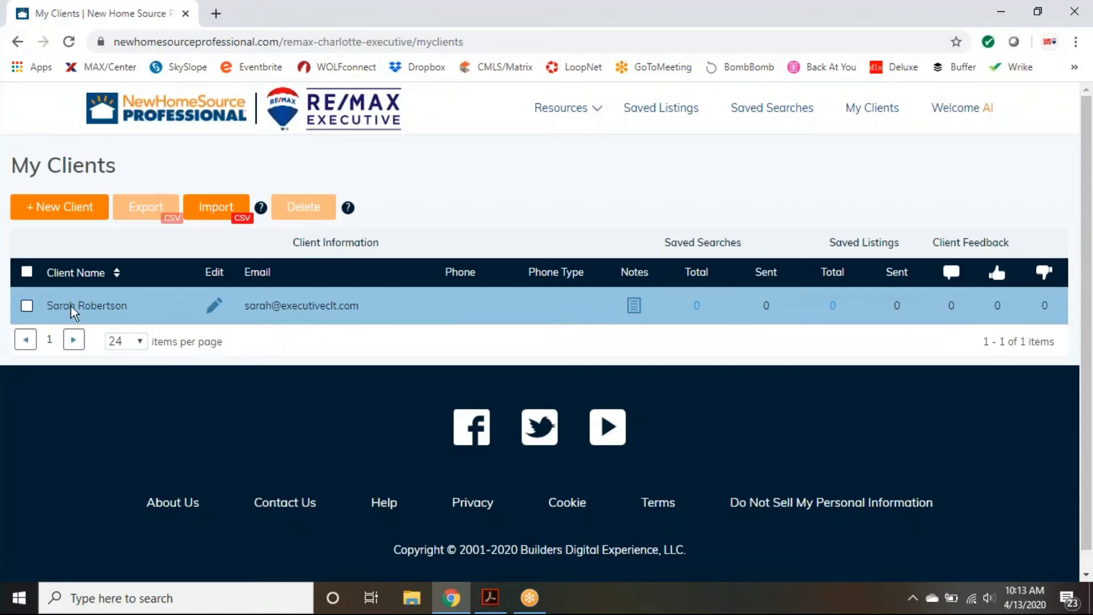
pyautogui.click(26, 306)
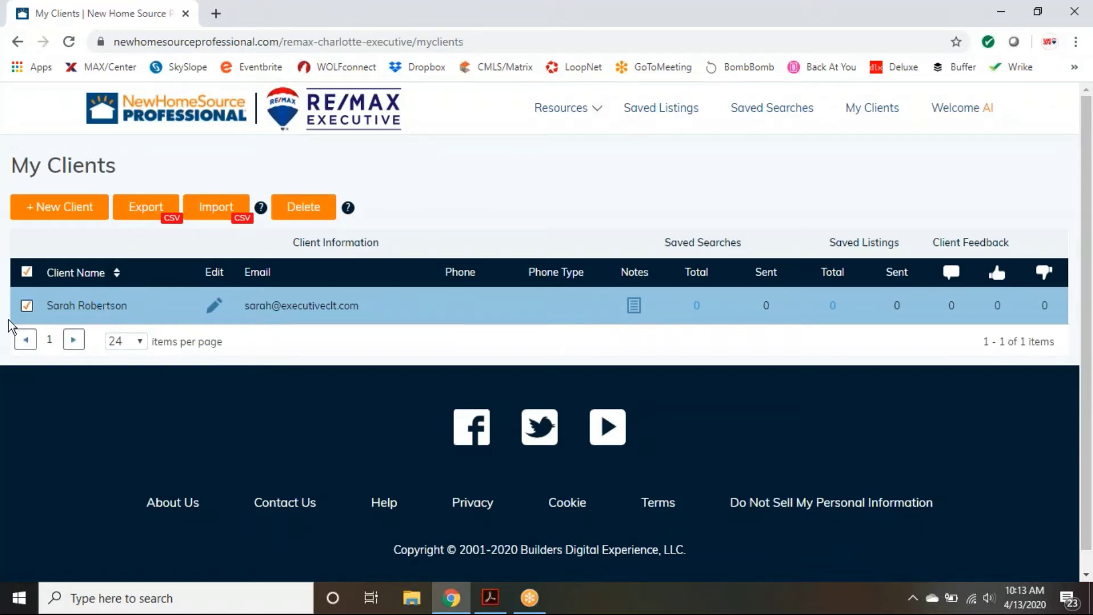
pyautogui.click(27, 305)
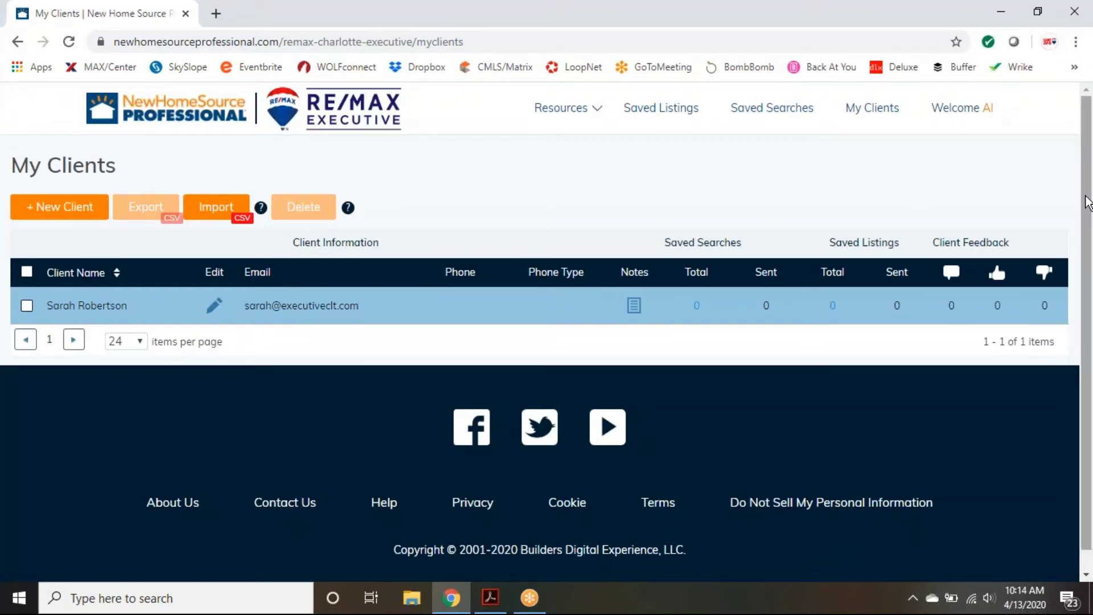
pyautogui.click(953, 114)
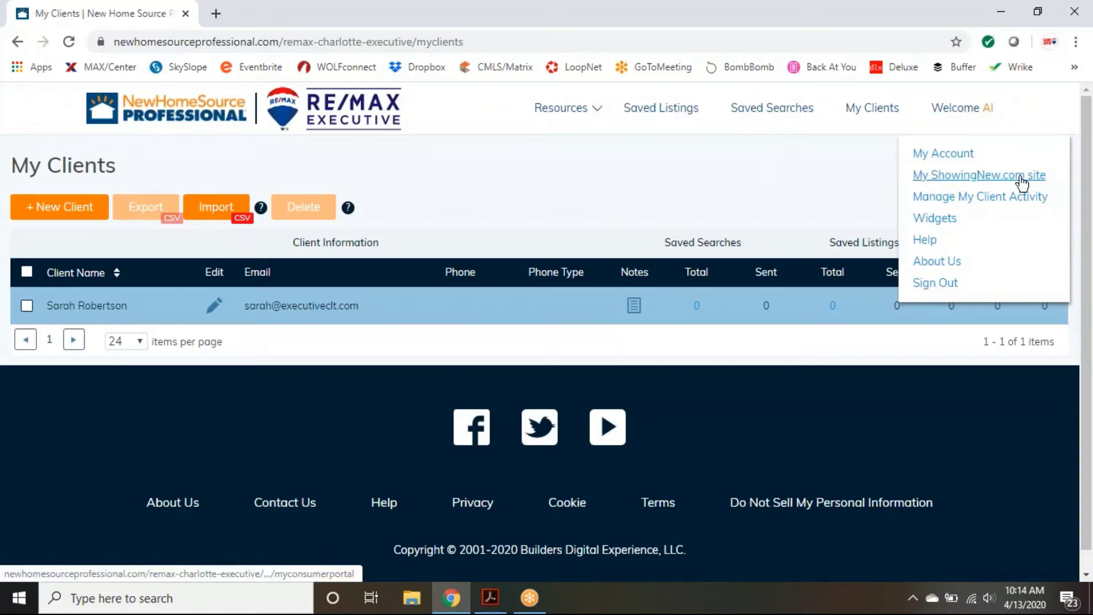
# Step: Go to Customize My ShowingNew.com site and load the showingnew.com site link in a new tab
pyautogui.click(1015, 177)
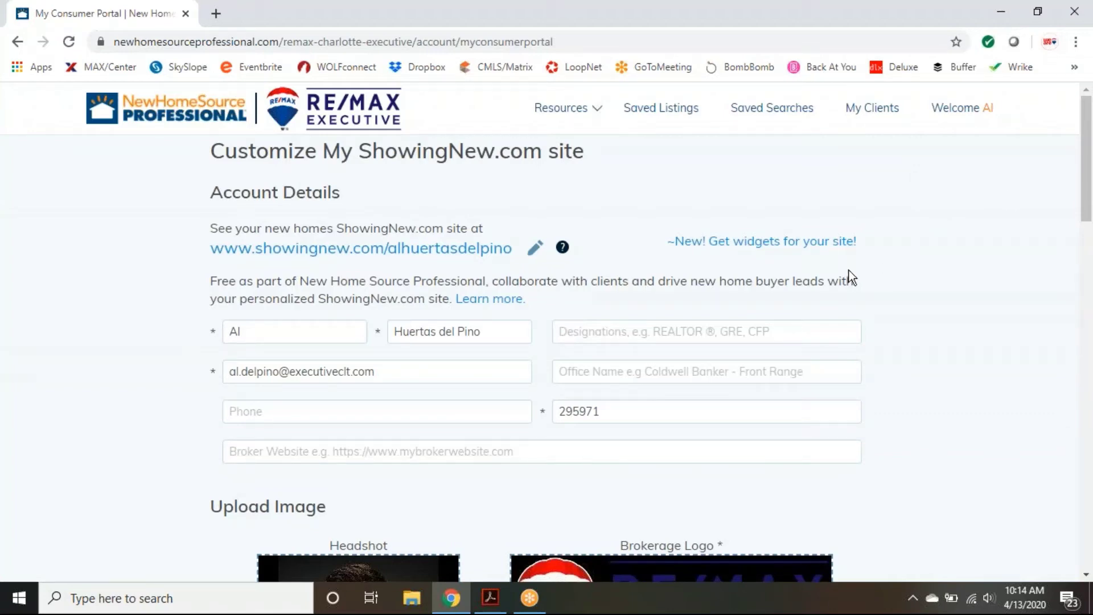
pyautogui.rightClick(302, 250)
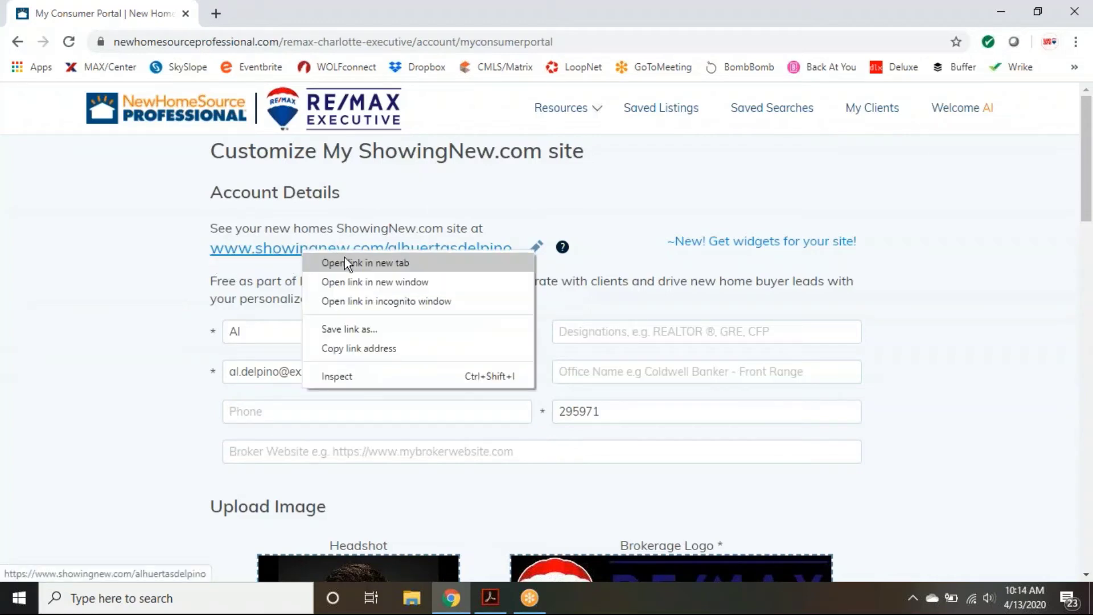
pyautogui.click(343, 258)
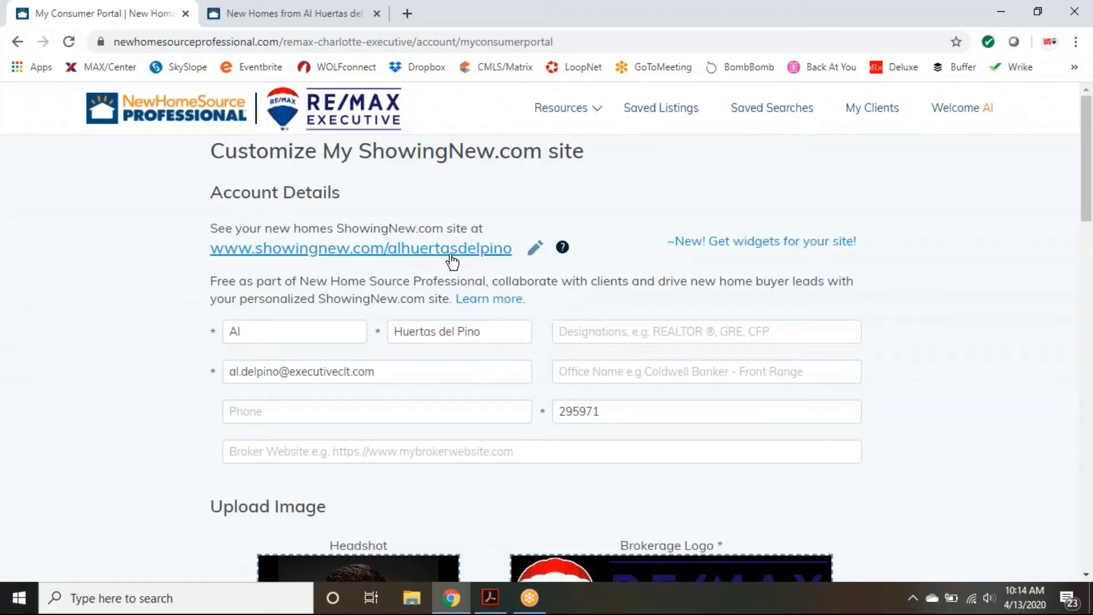
# Step: Scroll through the customization form's account details, headshot and brokerage logo settings
pyautogui.scroll(-1, 934, 278)
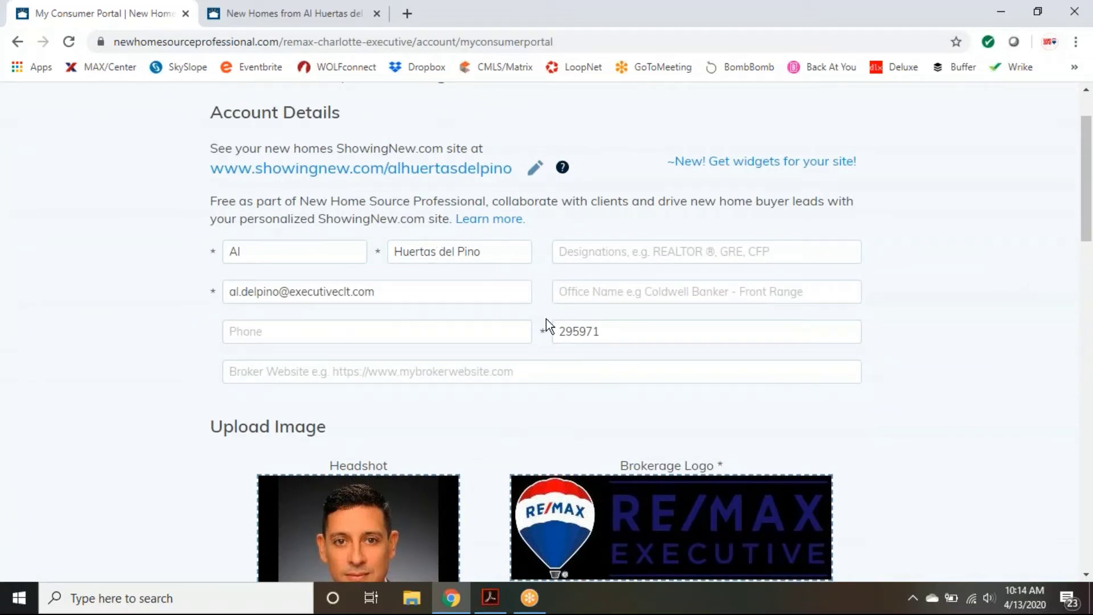
pyautogui.scroll(-2, 949, 326)
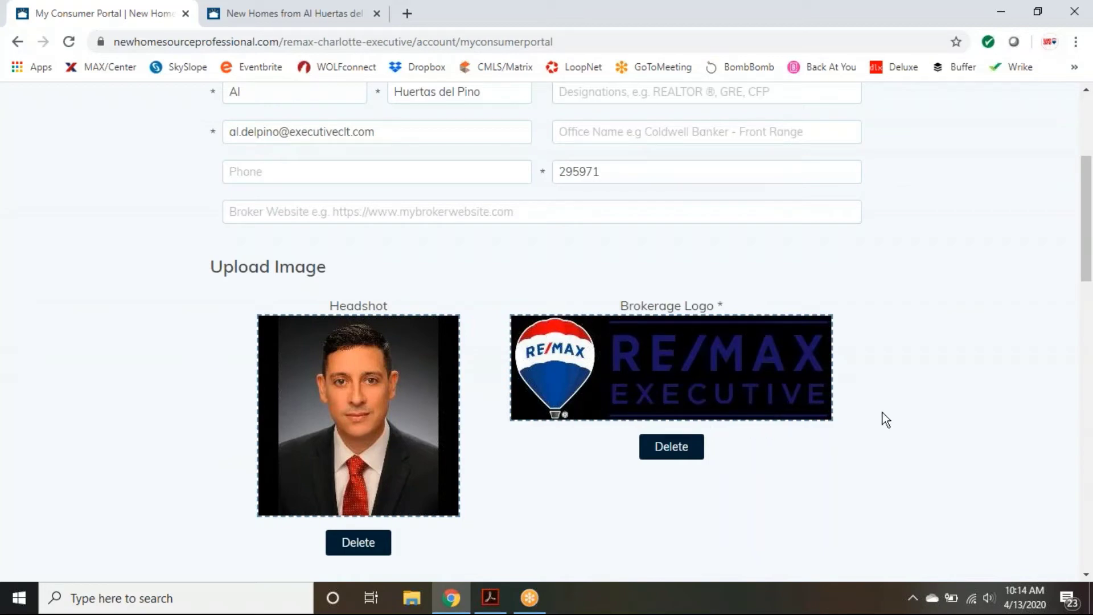
pyautogui.scroll(-3, 954, 408)
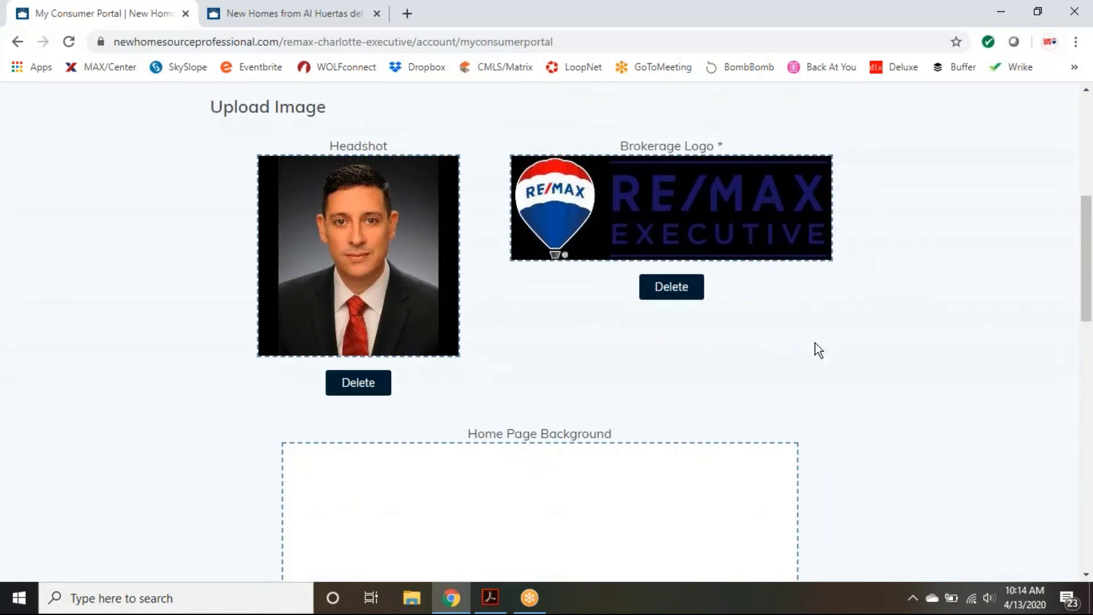
pyautogui.scroll(-2, 817, 348)
pyautogui.scroll(-3, 918, 359)
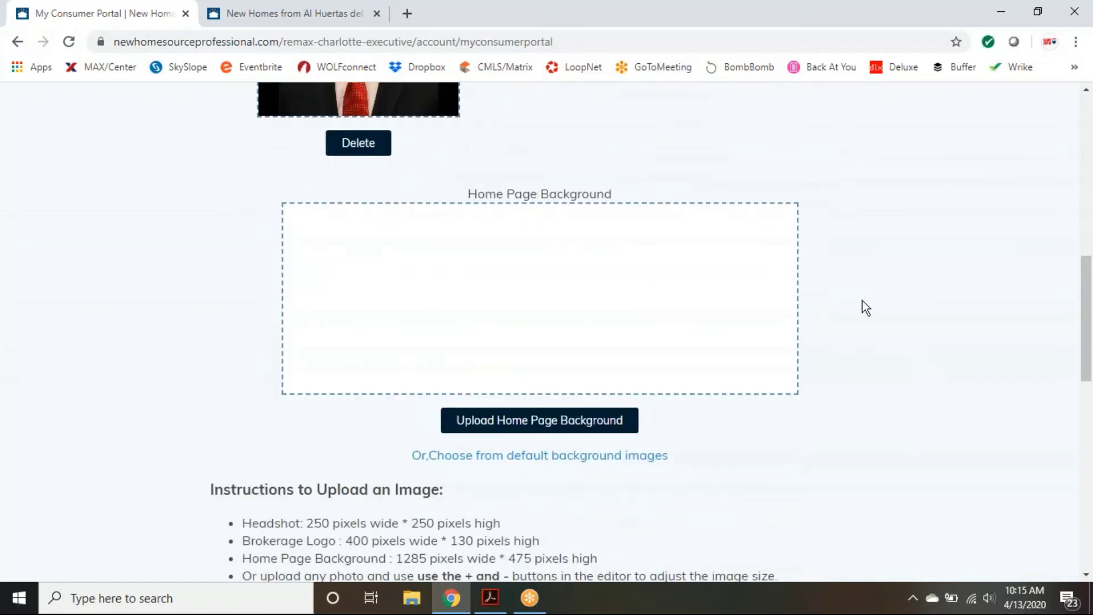
pyautogui.scroll(-6, 938, 307)
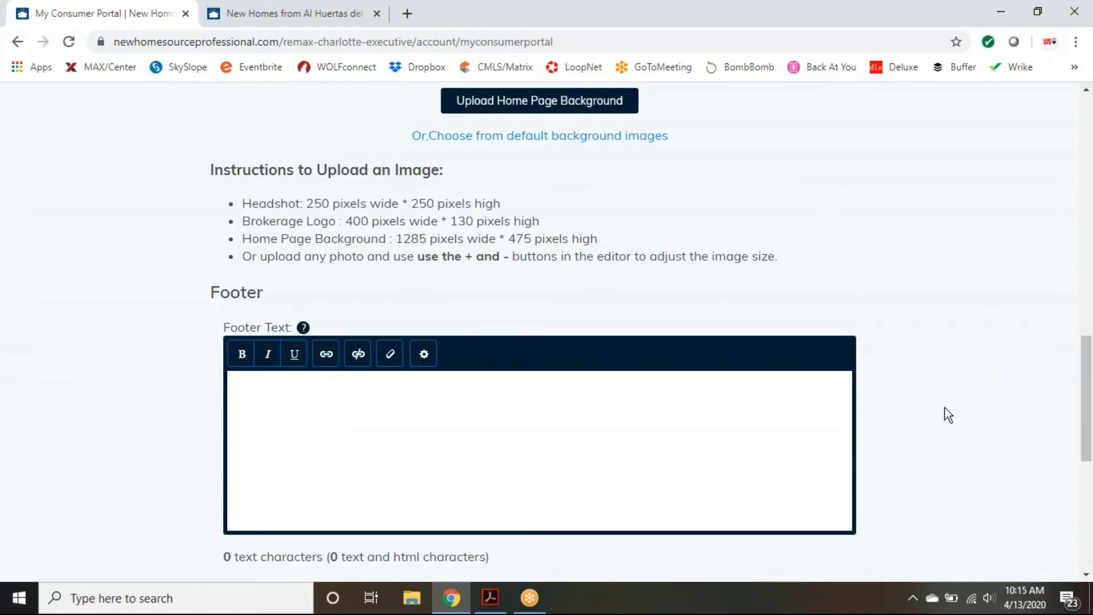
pyautogui.scroll(2, 955, 438)
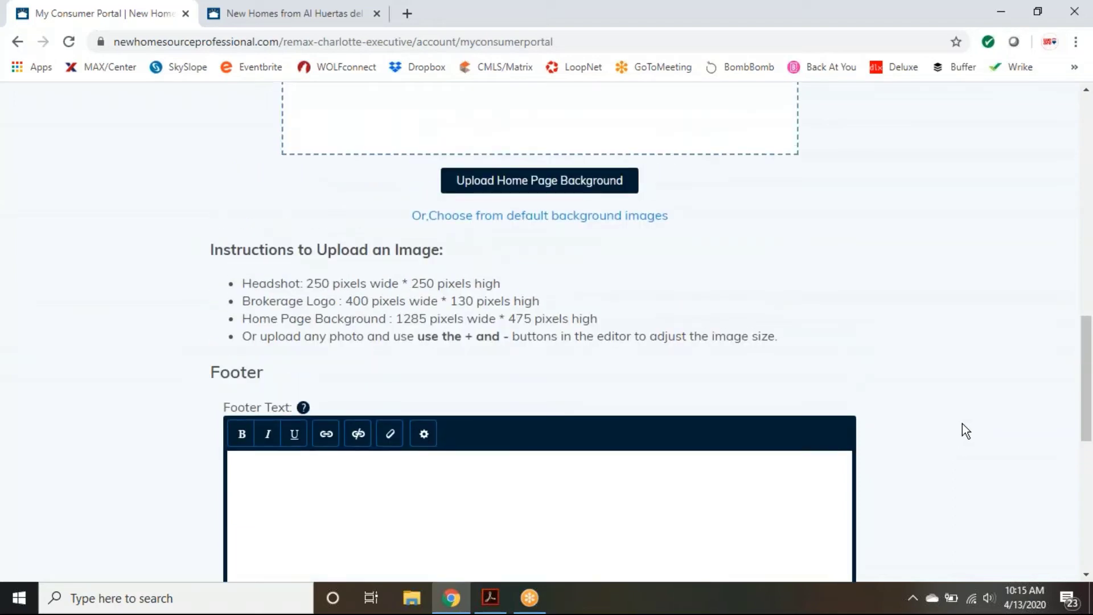
pyautogui.scroll(6, 964, 420)
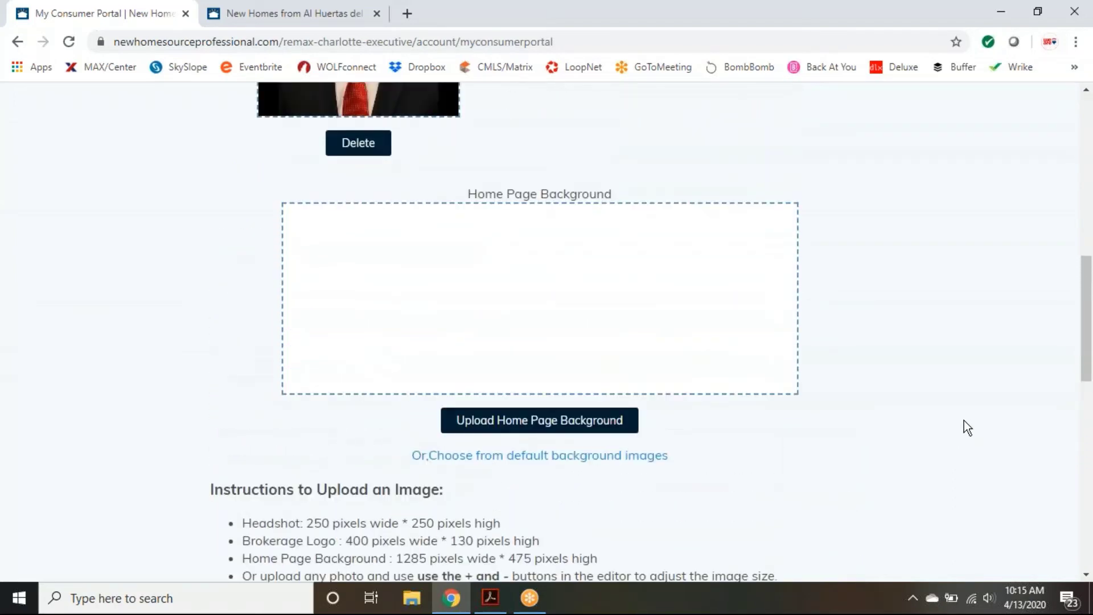
pyautogui.scroll(9, 964, 420)
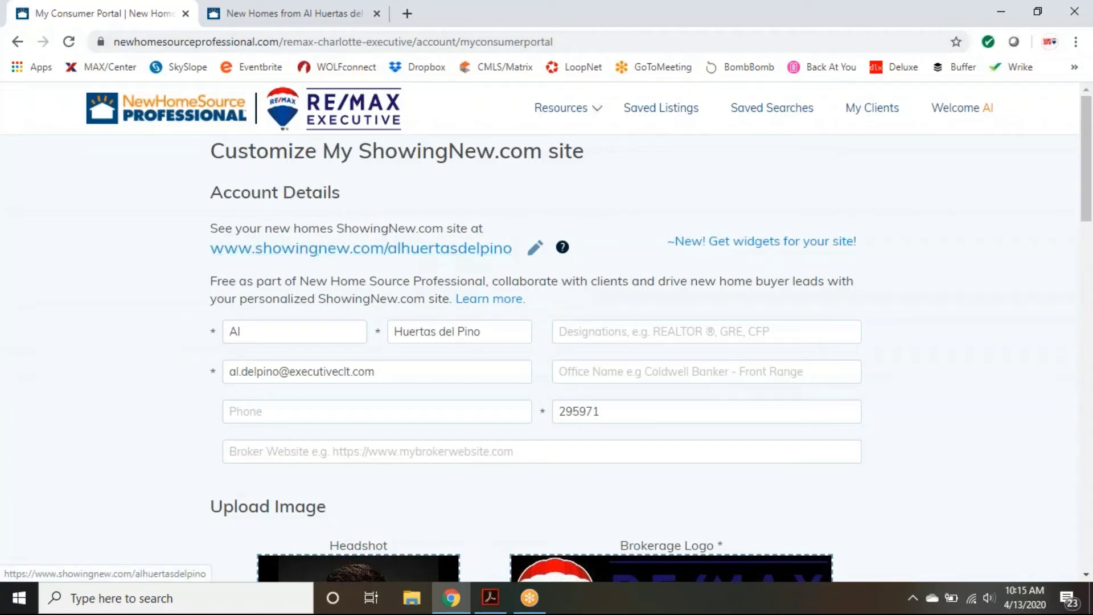
# Step: Send the customization tab to the NHS Pro home page via its logo, then view the ShowingNew.com tab
pyautogui.click(290, 14)
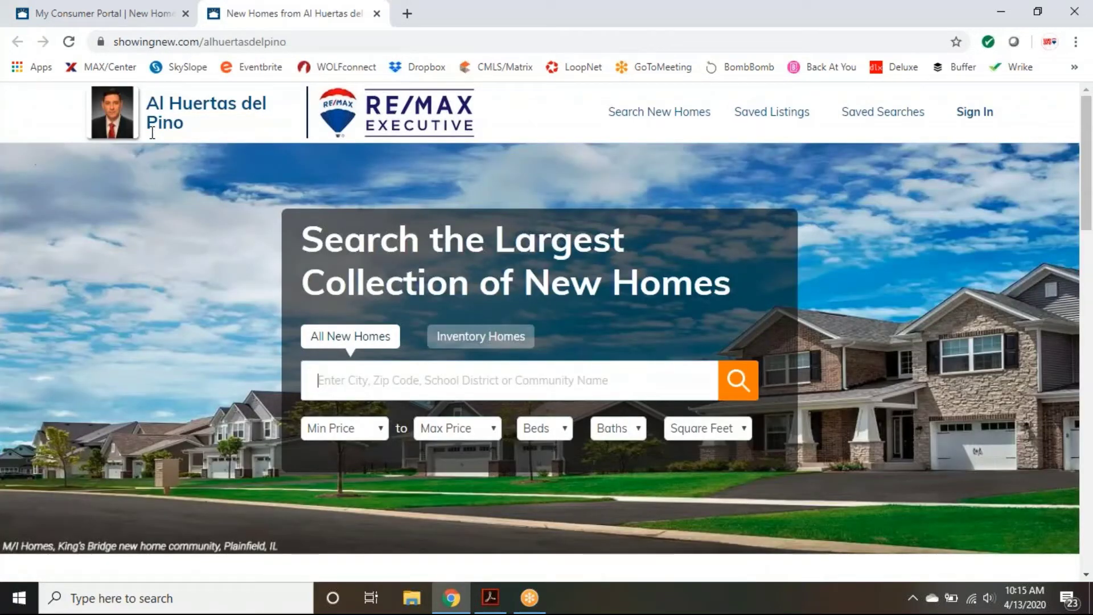
pyautogui.click(101, 14)
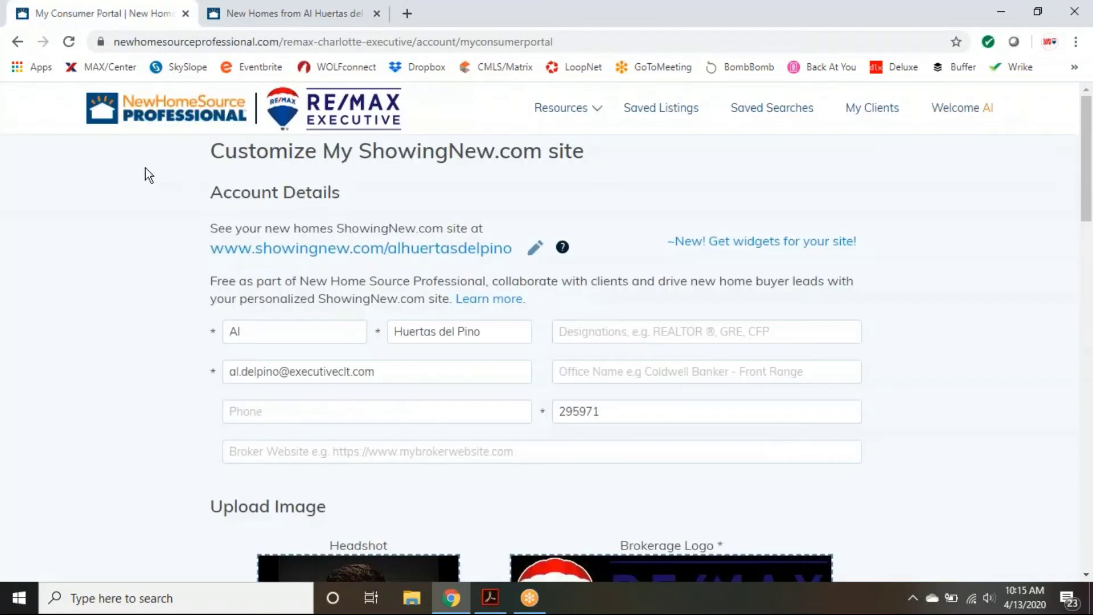
pyautogui.click(276, 122)
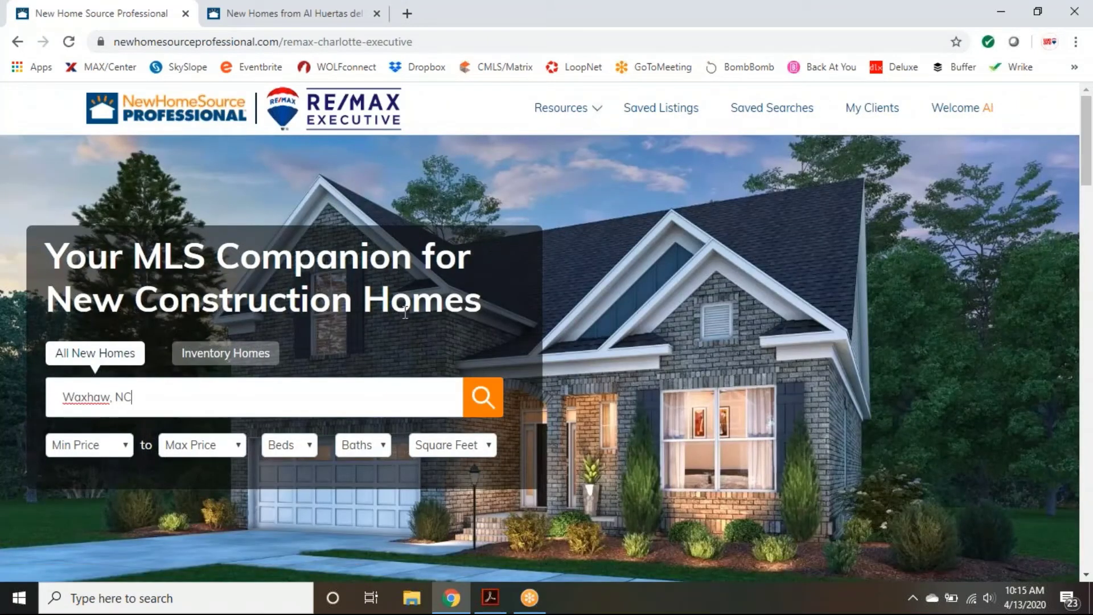
pyautogui.rightClick(272, 102)
pyautogui.click(241, 8)
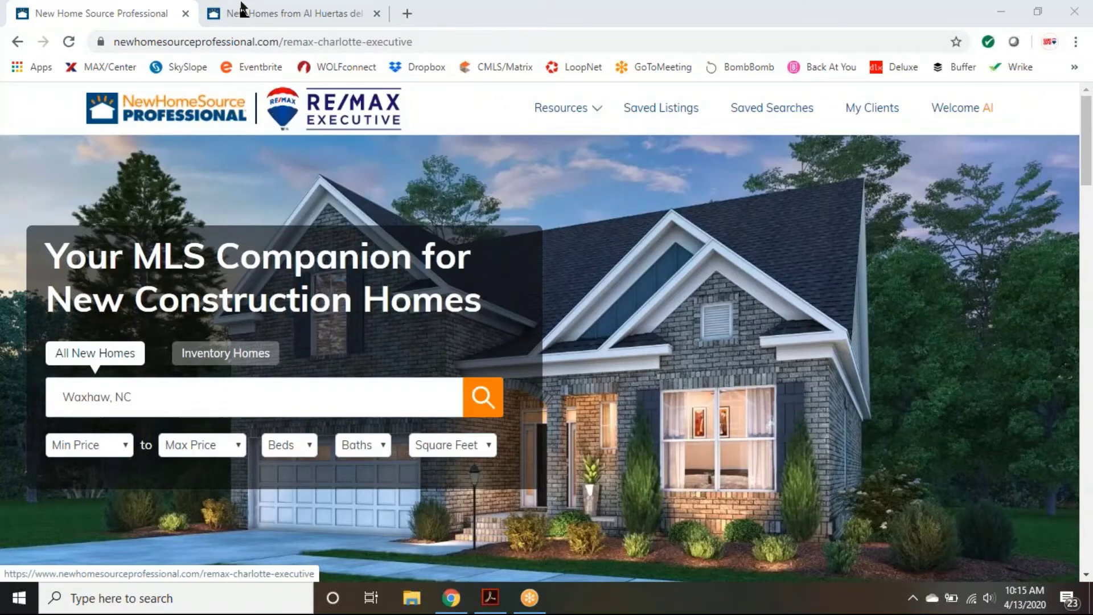
pyautogui.click(241, 8)
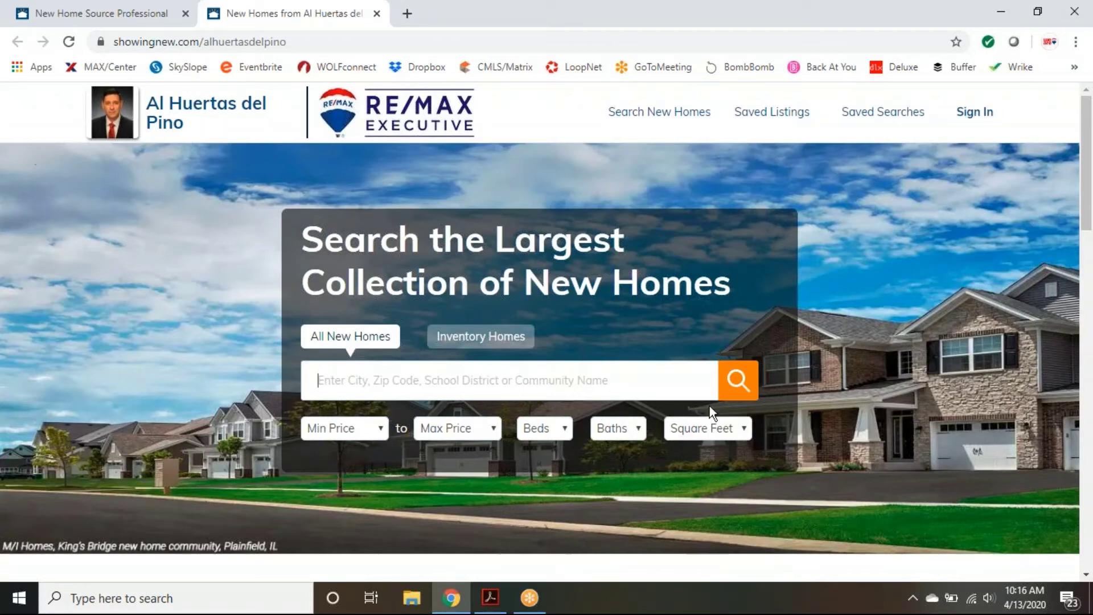
# Step: Enter Waxhaw, NC as the location with a price range of $500,000 to $750,000
pyautogui.write('w')
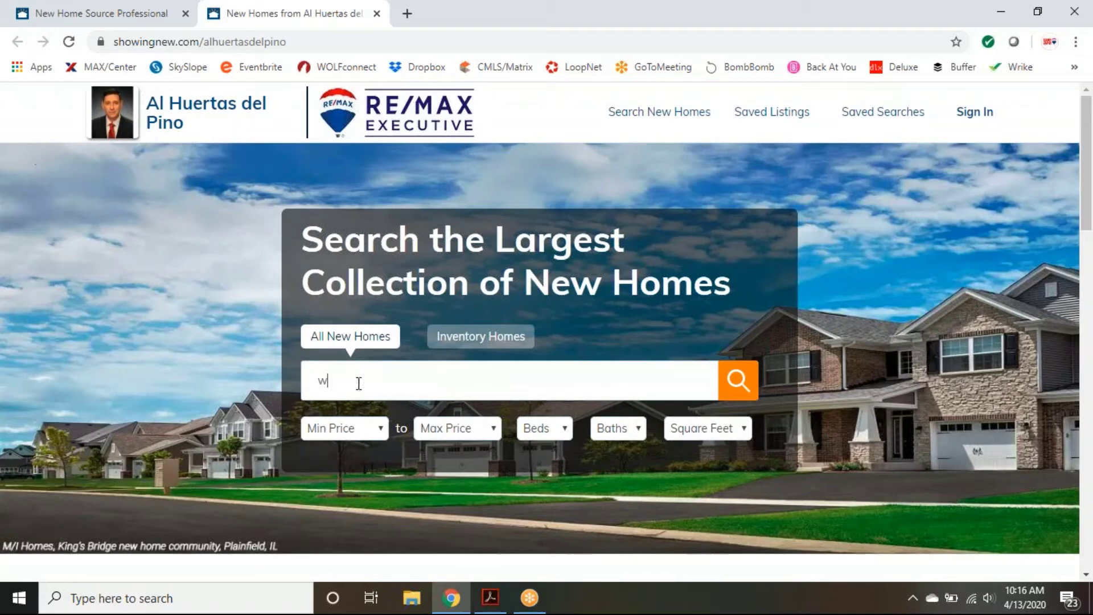
pyautogui.write('axhaw, NC')
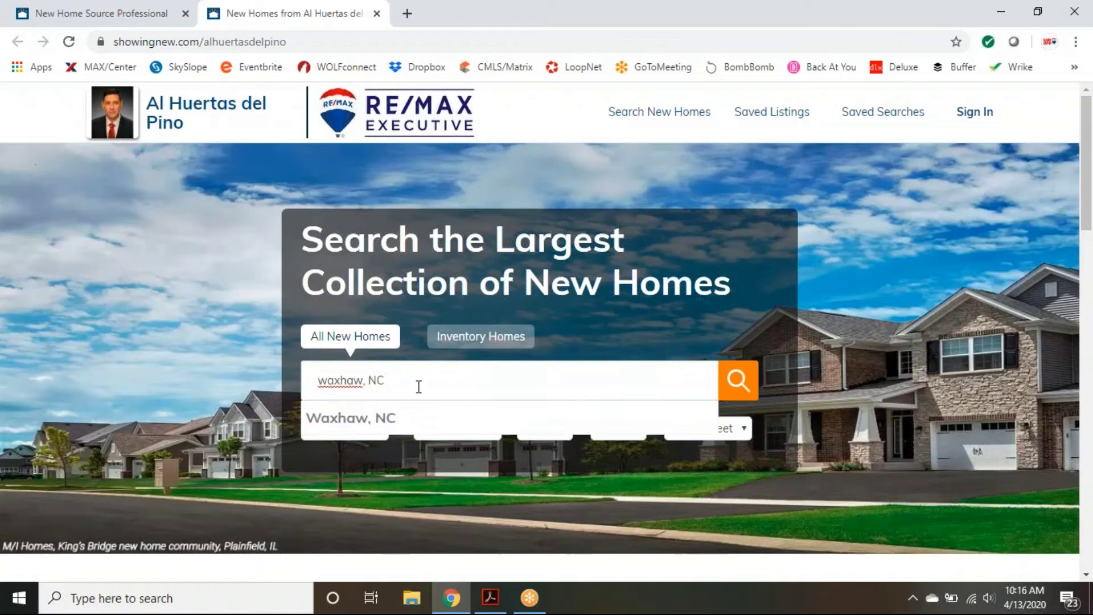
pyautogui.click(376, 426)
pyautogui.click(484, 426)
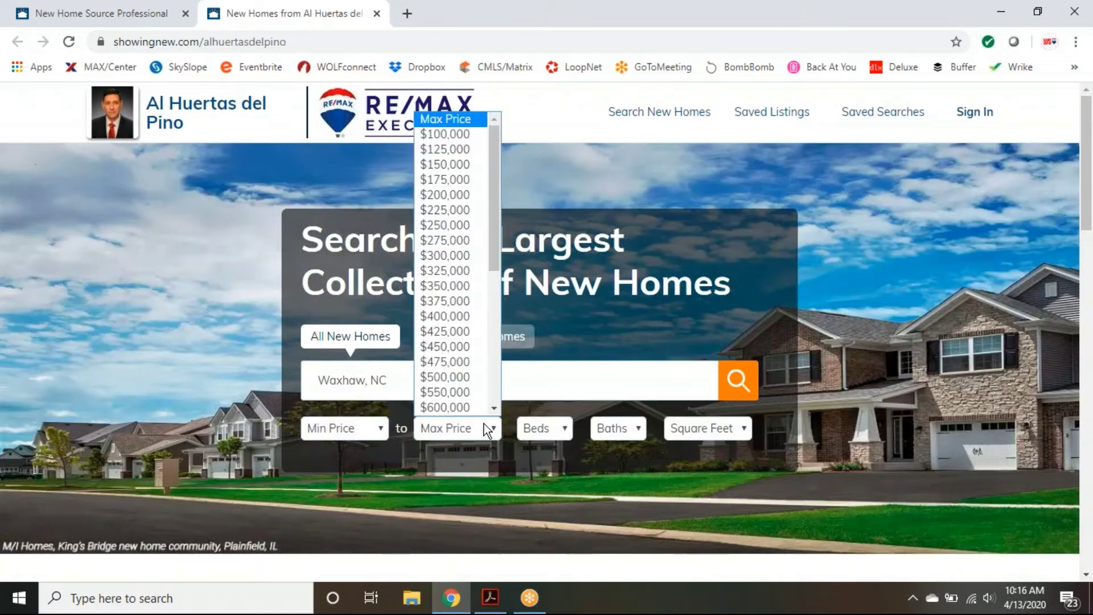
pyautogui.click(455, 347)
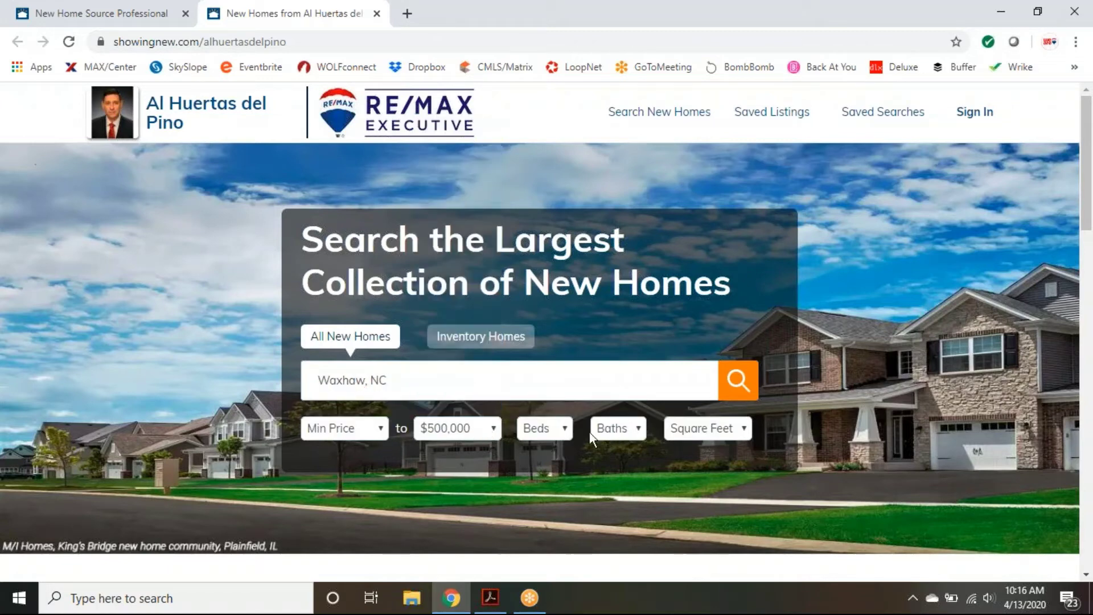
pyautogui.click(366, 426)
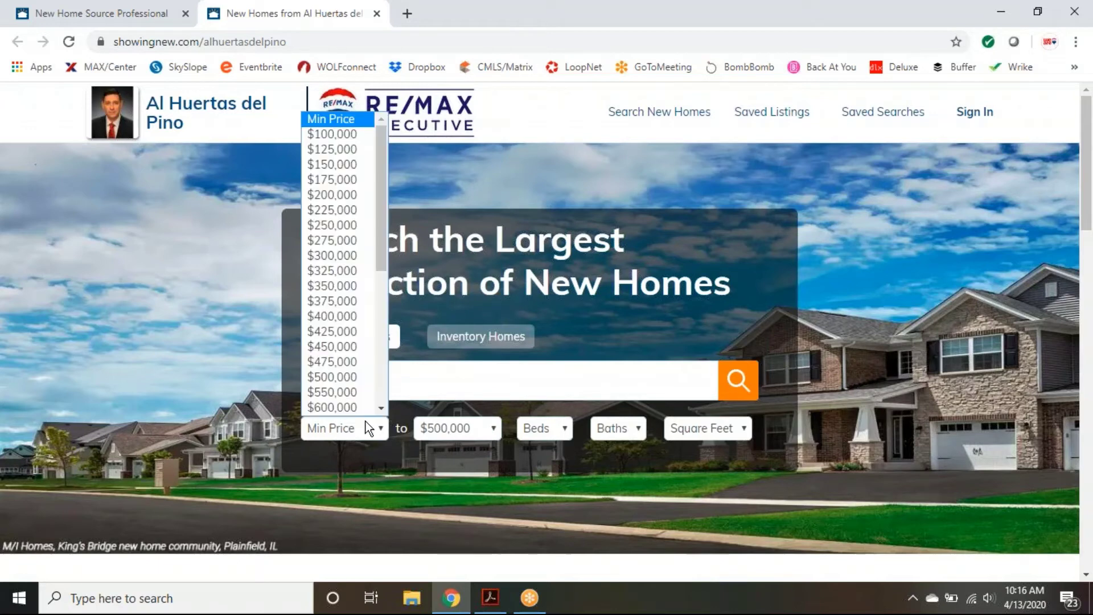
pyautogui.click(354, 378)
pyautogui.click(482, 427)
pyautogui.scroll(-2, 490, 410)
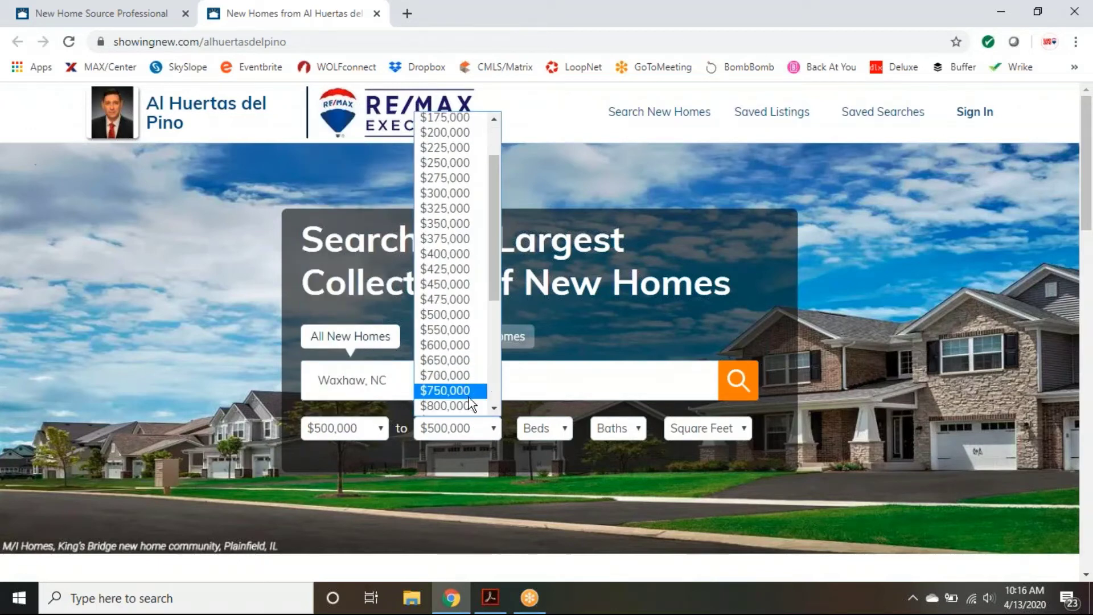
pyautogui.click(466, 392)
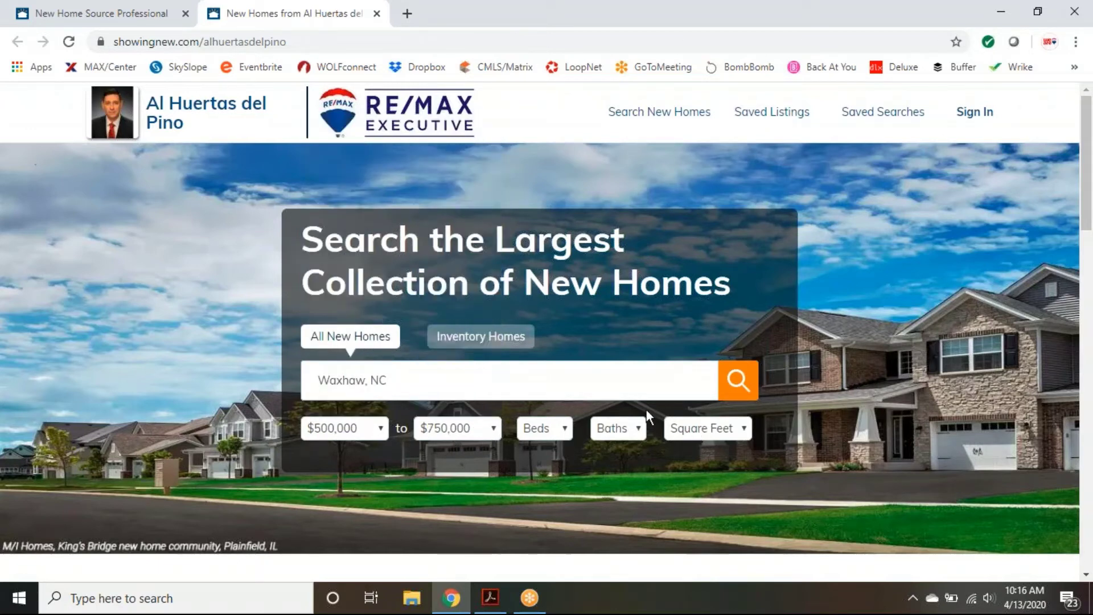
# Step: Run the search and open the Torrance II listing ($547,415, 5 beds, 4,919 sq ft)
pyautogui.click(742, 396)
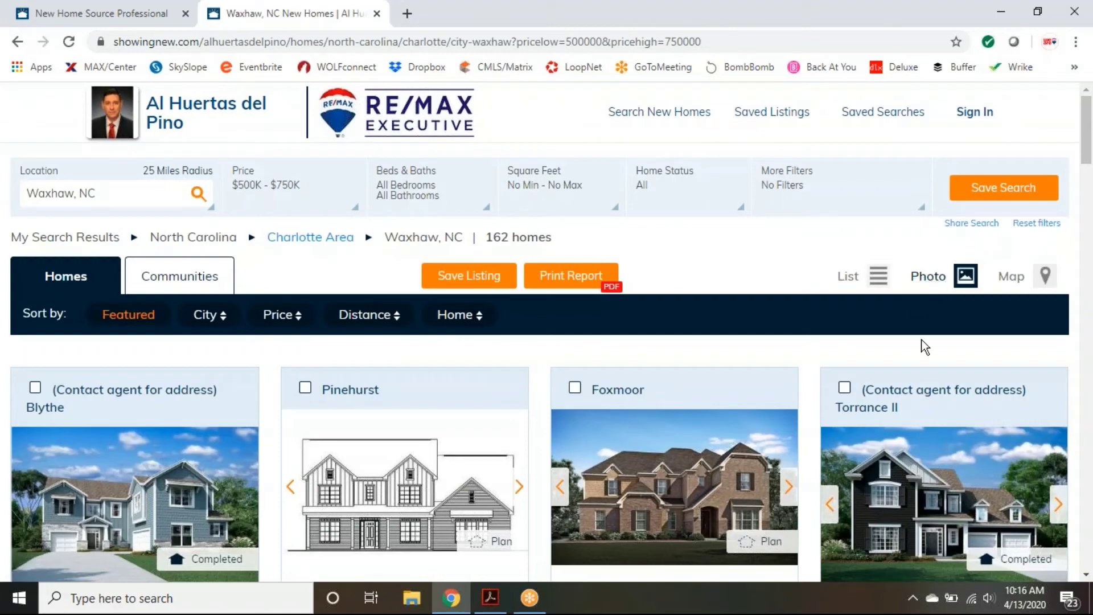
pyautogui.scroll(-3, 922, 348)
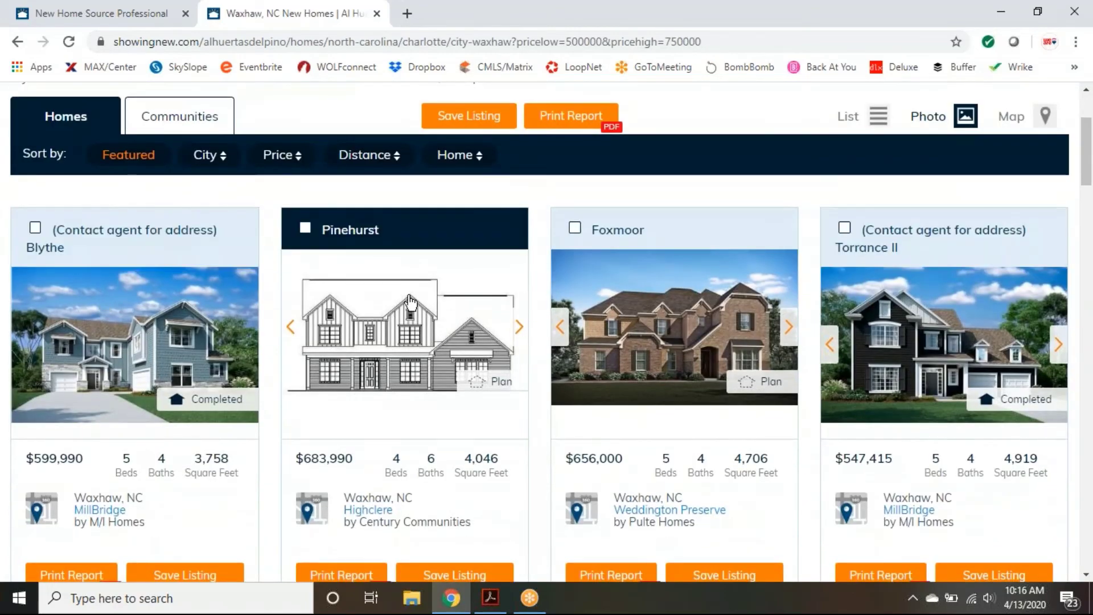
pyautogui.scroll(-2, 960, 393)
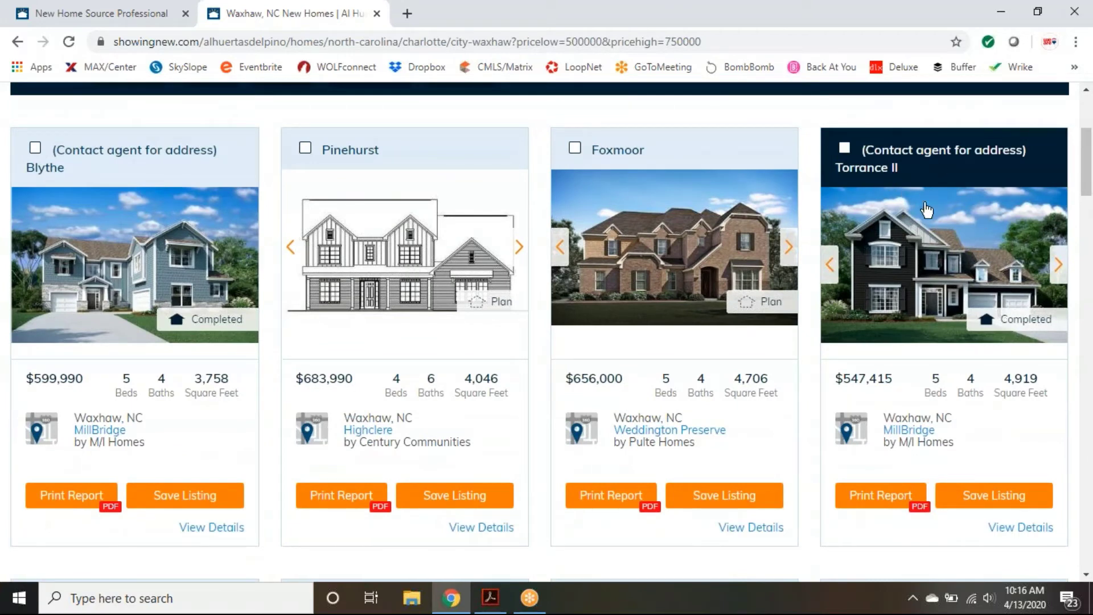
pyautogui.click(931, 268)
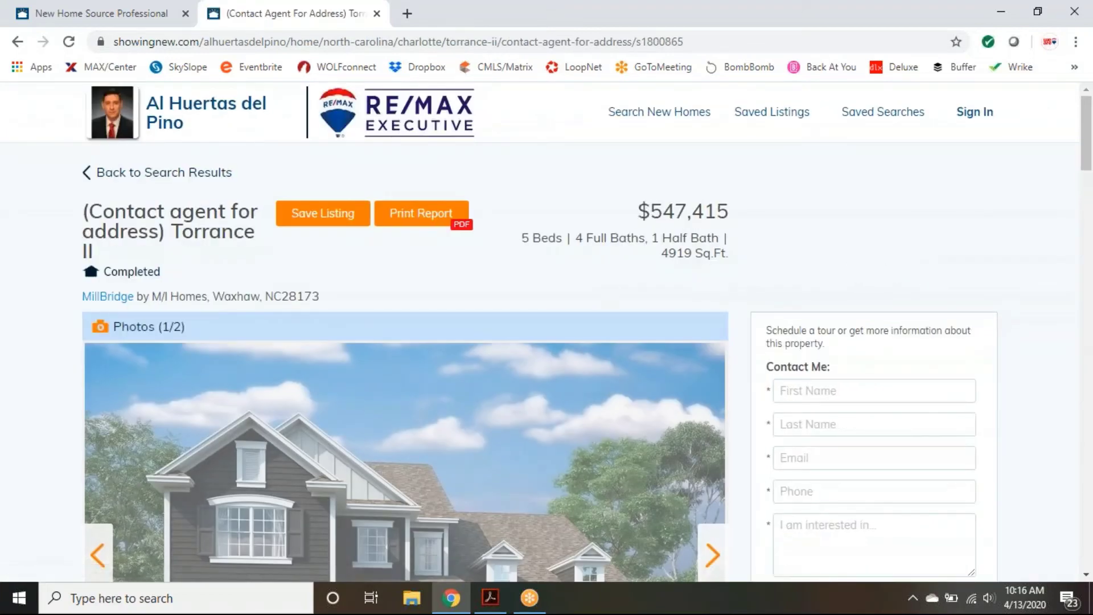
# Step: Scroll through the Torrance II listing page to review its details and contact form
pyautogui.scroll(-1, 793, 274)
pyautogui.scroll(1, 791, 269)
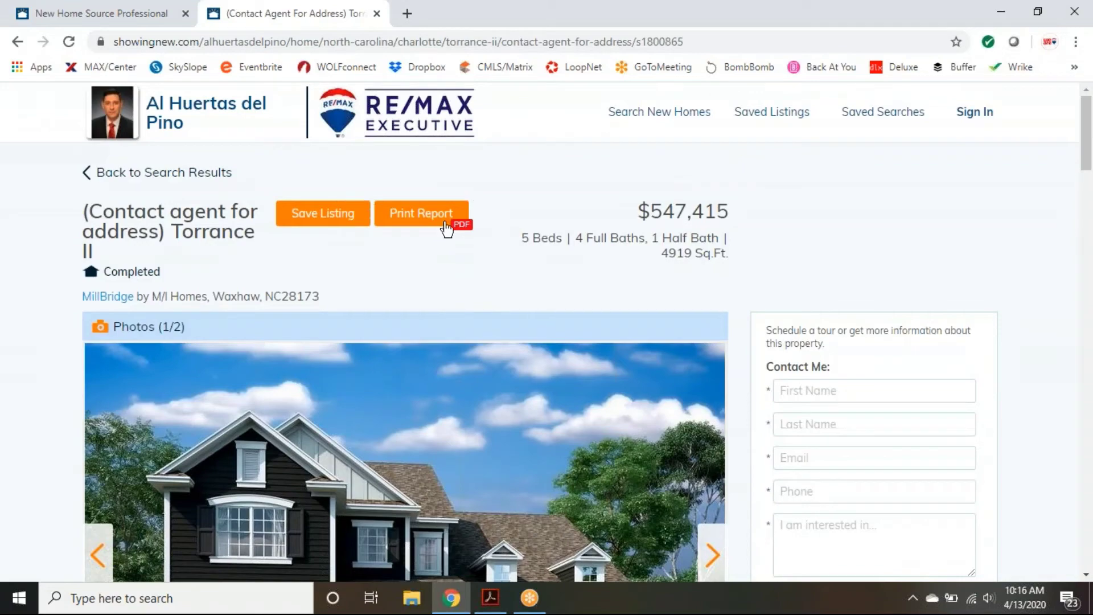
pyautogui.scroll(-1, 476, 289)
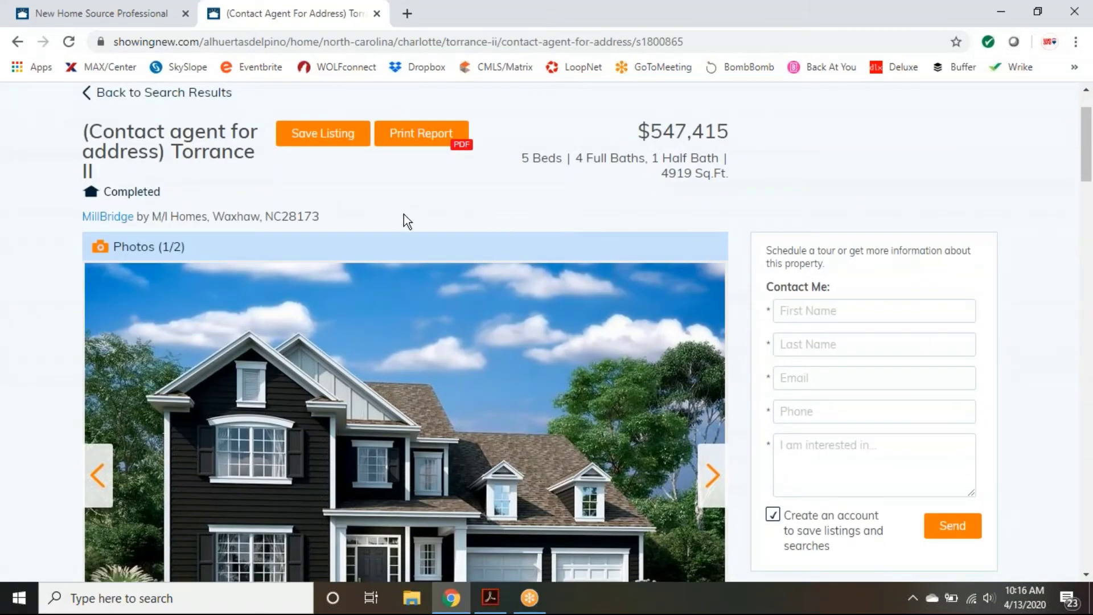
pyautogui.scroll(-4, 404, 217)
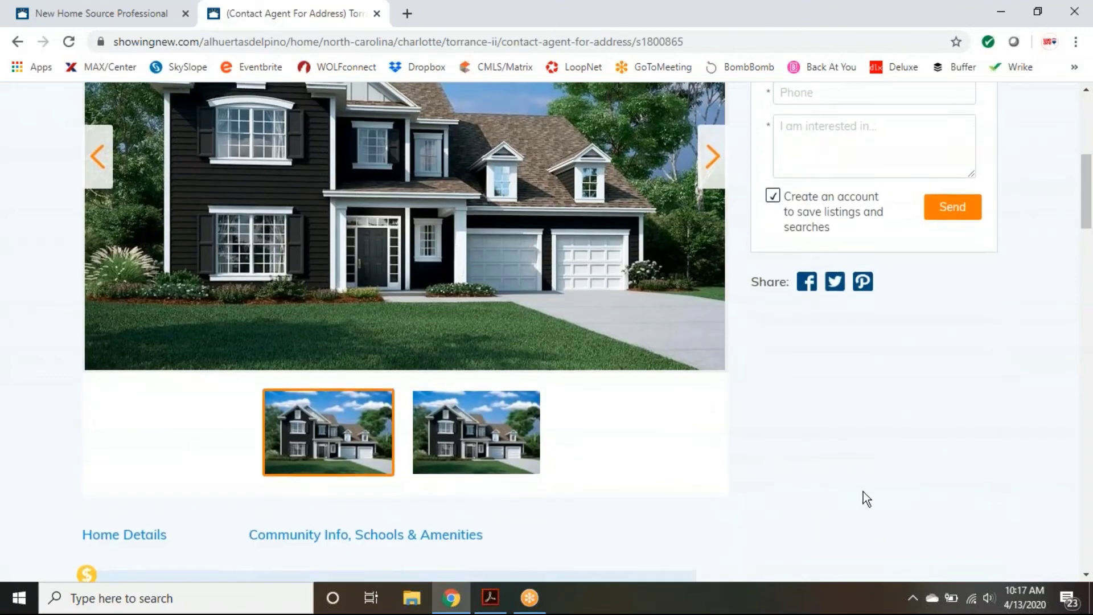
pyautogui.scroll(3, 1013, 505)
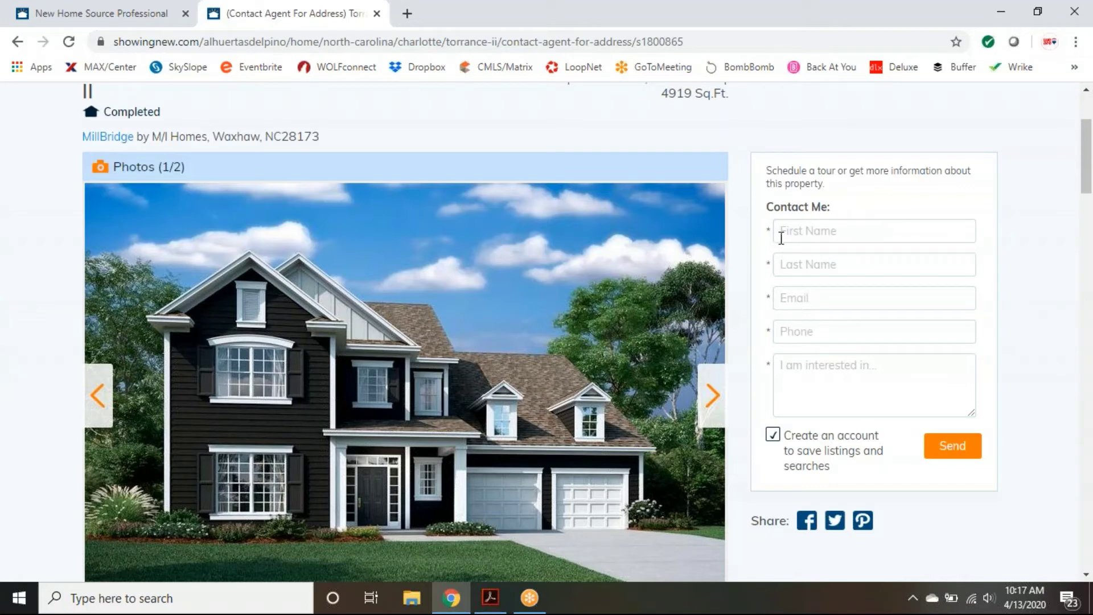
pyautogui.scroll(-1, 1026, 373)
pyautogui.scroll(2, 1026, 374)
pyautogui.scroll(3, 1026, 376)
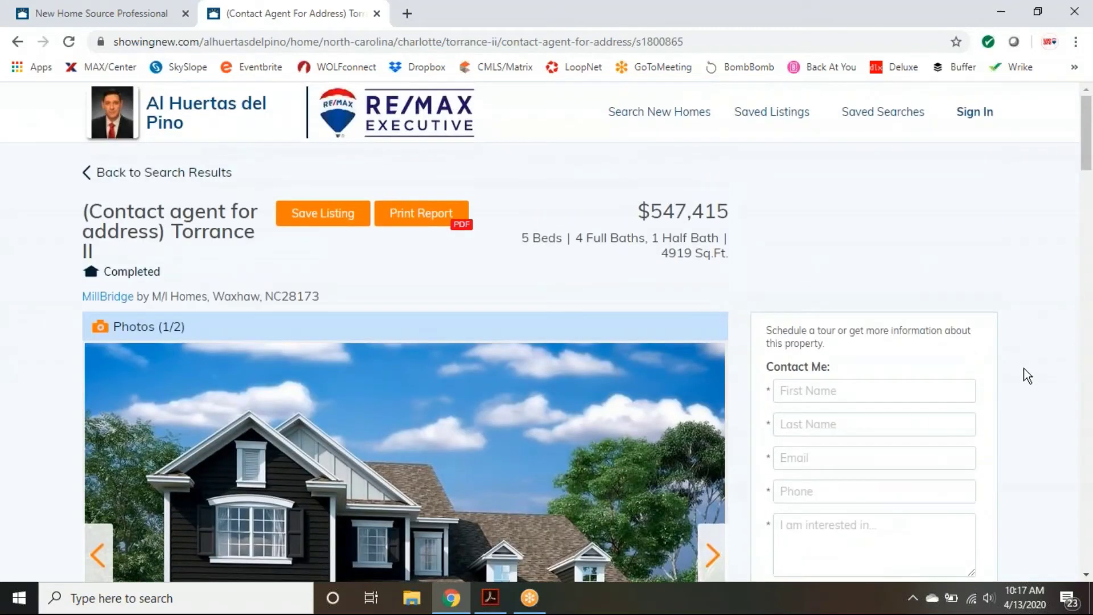
pyautogui.scroll(-3, 1028, 375)
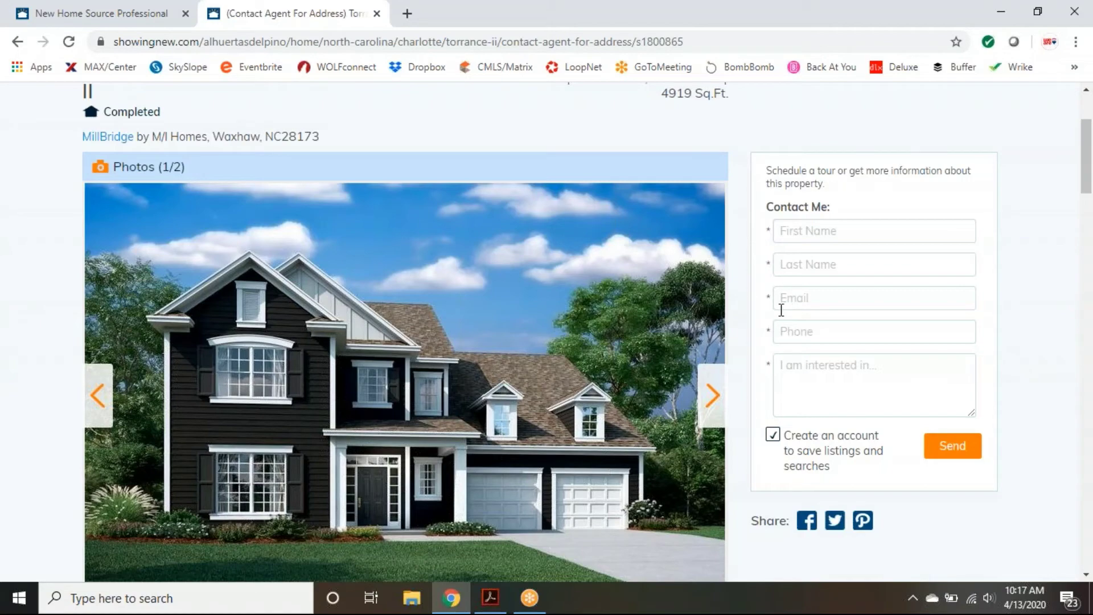
pyautogui.scroll(-3, 734, 318)
pyautogui.scroll(-4, 740, 330)
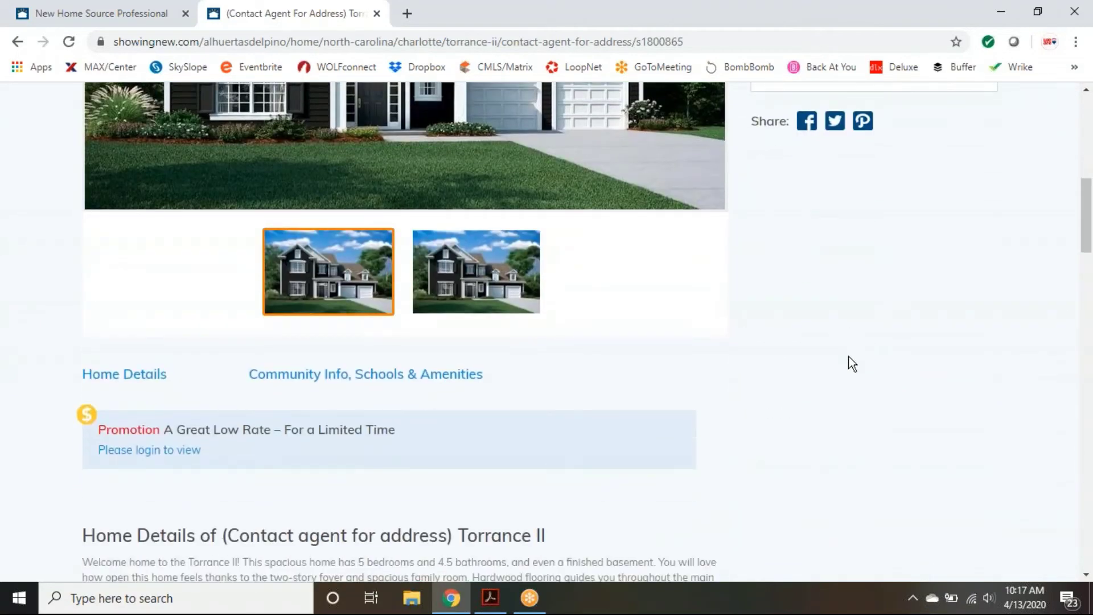
pyautogui.scroll(-2, 849, 362)
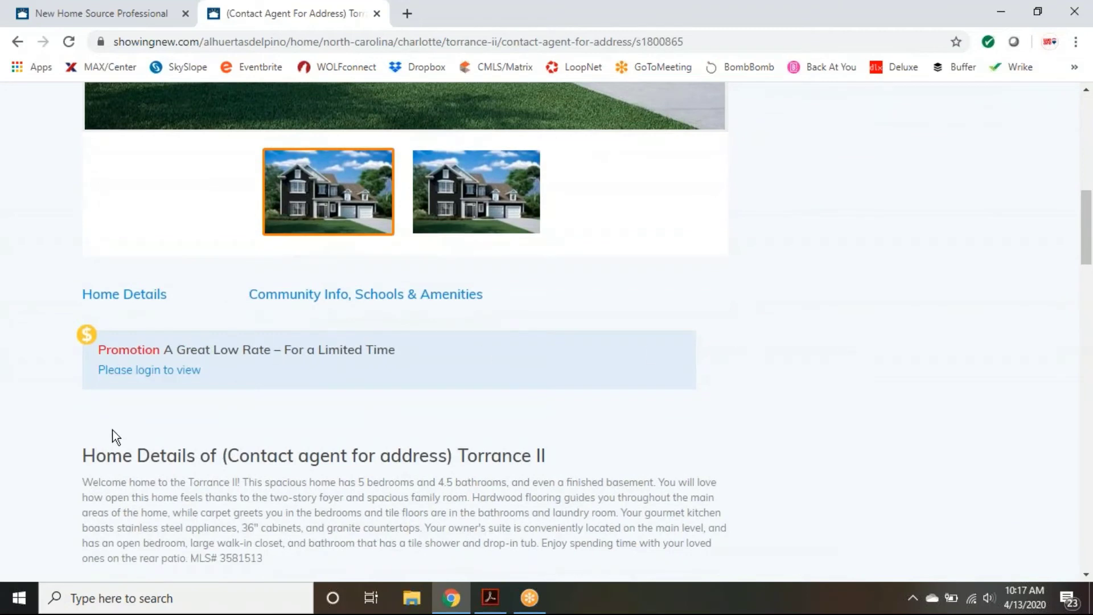
pyautogui.scroll(-1, 274, 405)
pyautogui.scroll(-3, 270, 400)
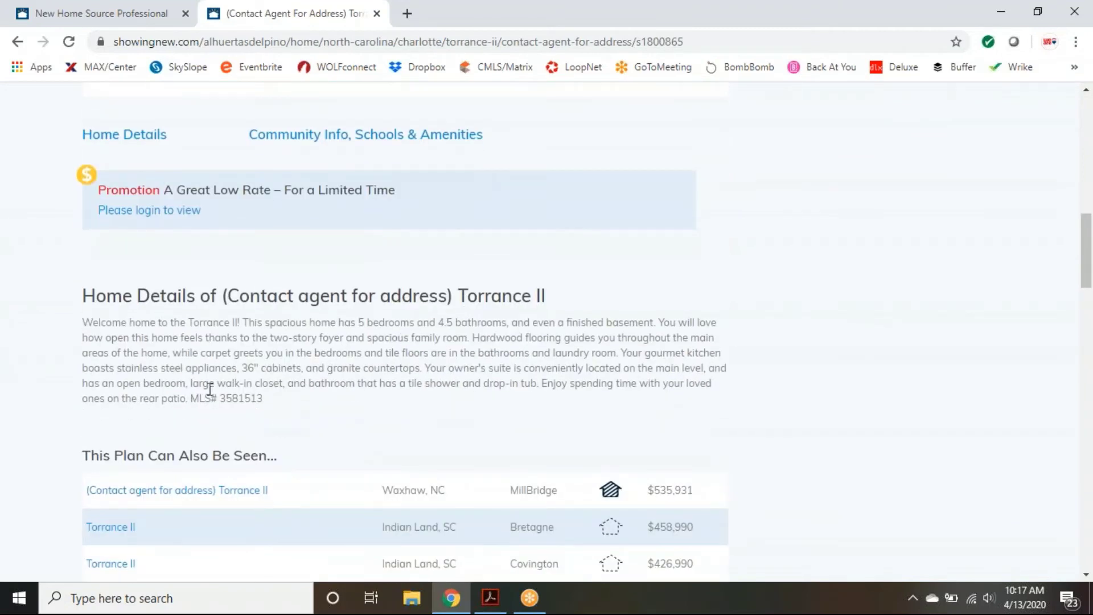
pyautogui.scroll(-3, 409, 383)
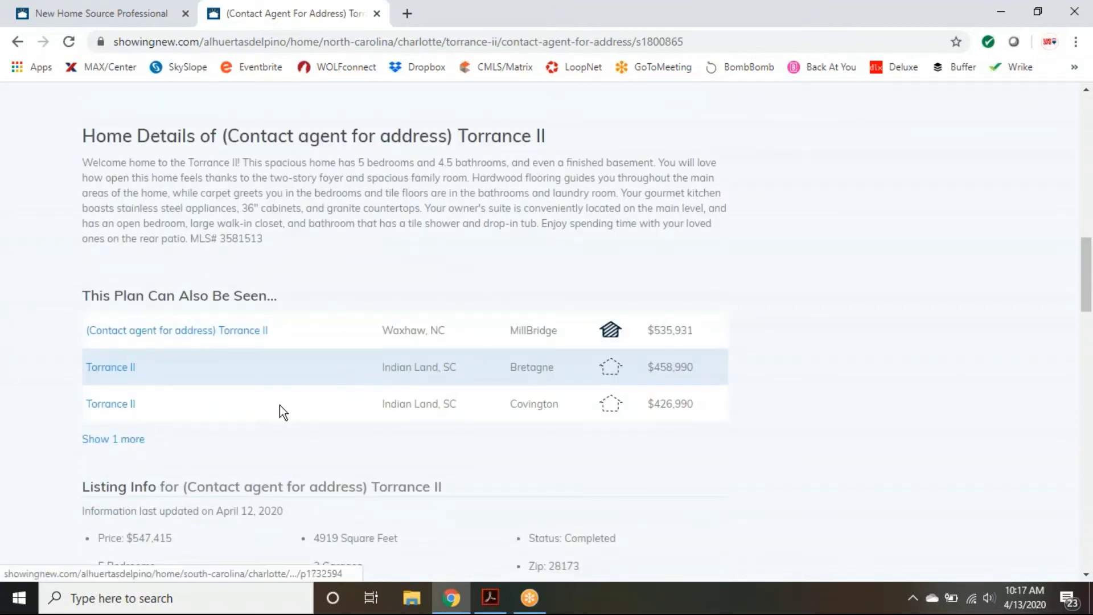
pyautogui.scroll(-5, 699, 364)
pyautogui.scroll(-2, 793, 360)
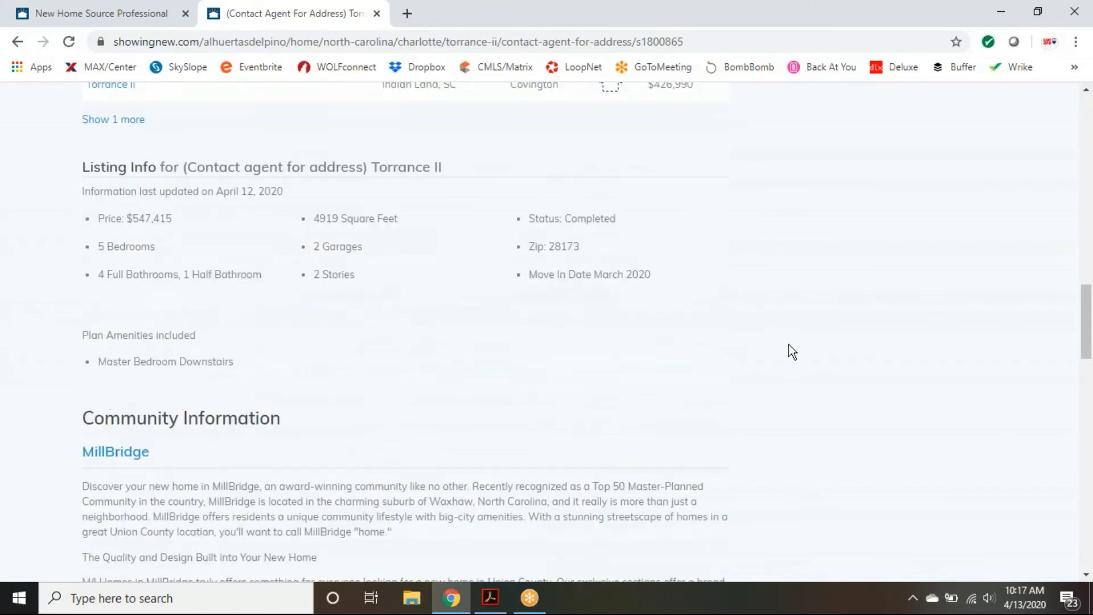
pyautogui.scroll(-4, 383, 337)
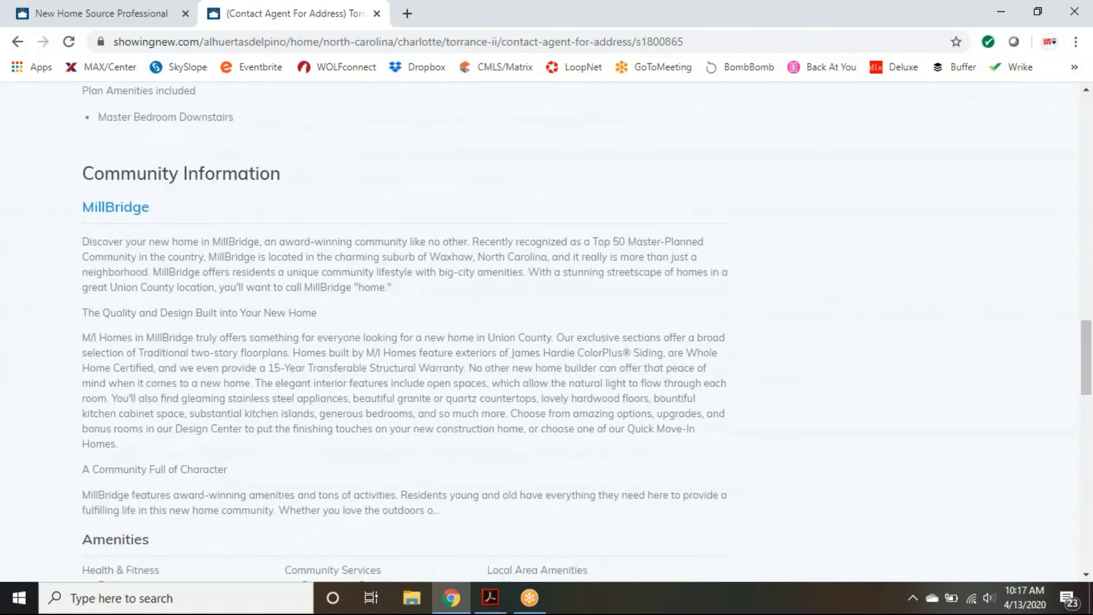
pyautogui.scroll(-4, 296, 317)
pyautogui.scroll(-8, 819, 365)
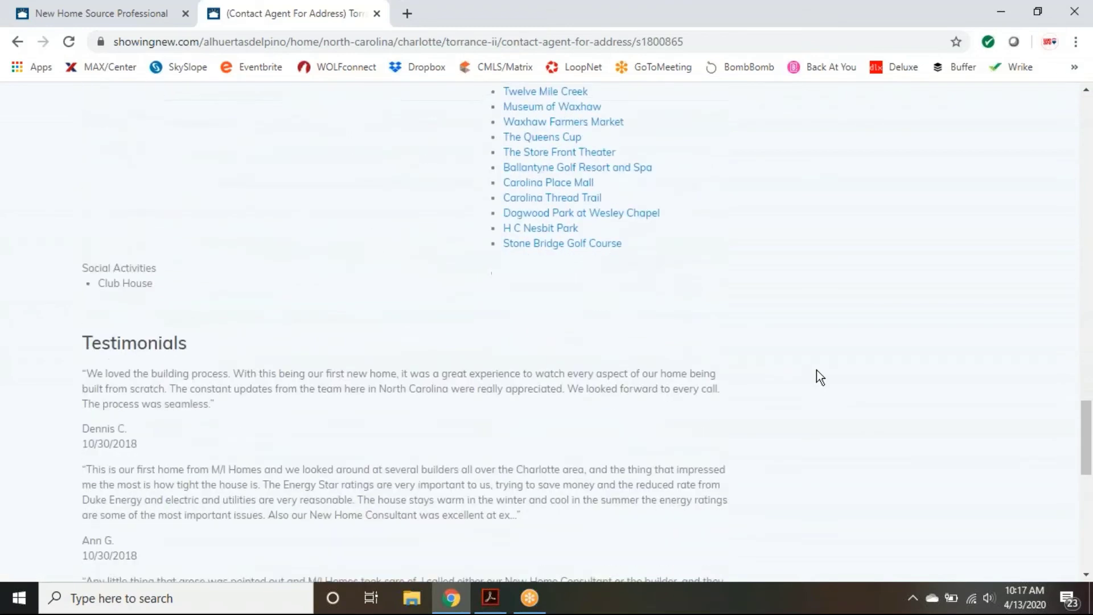
pyautogui.scroll(-7, 821, 370)
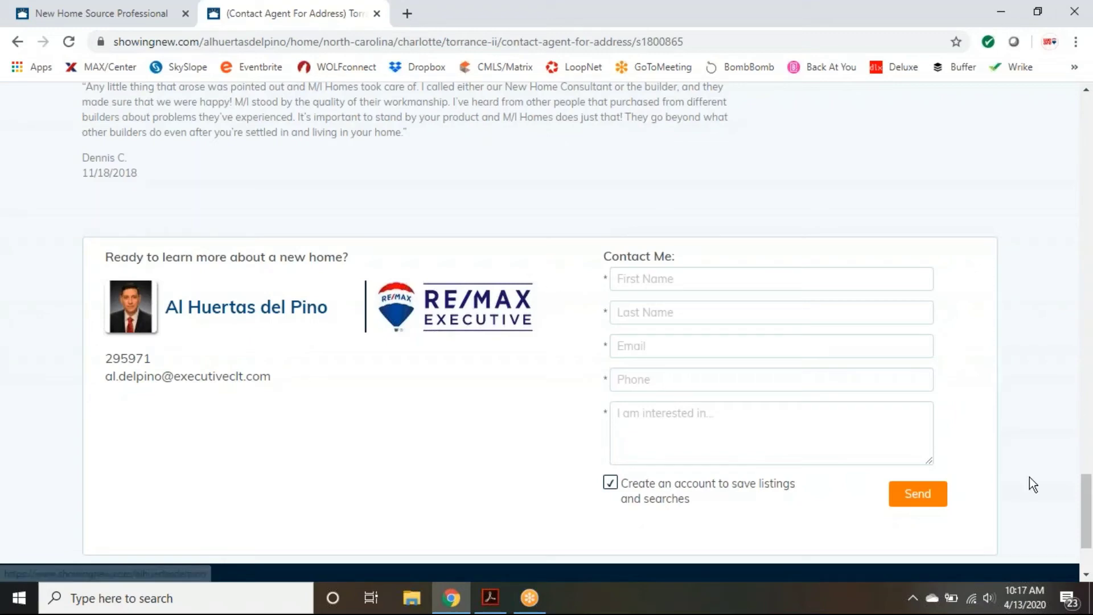
# Step: Return to the Waxhaw search results and show the More Filters panel
pyautogui.scroll(15, 1054, 469)
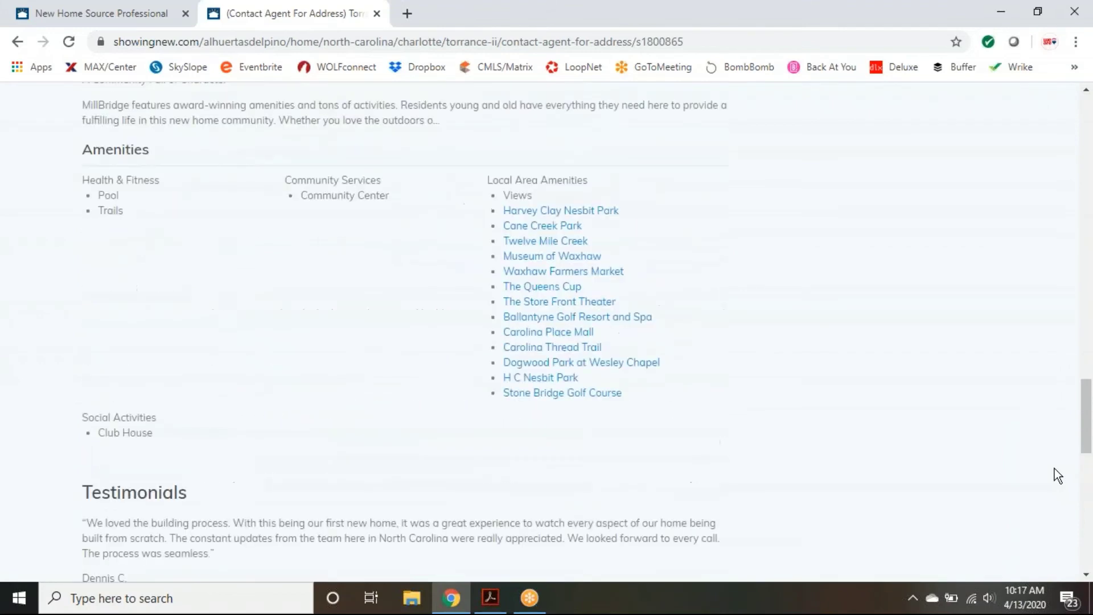
pyautogui.scroll(15, 1054, 468)
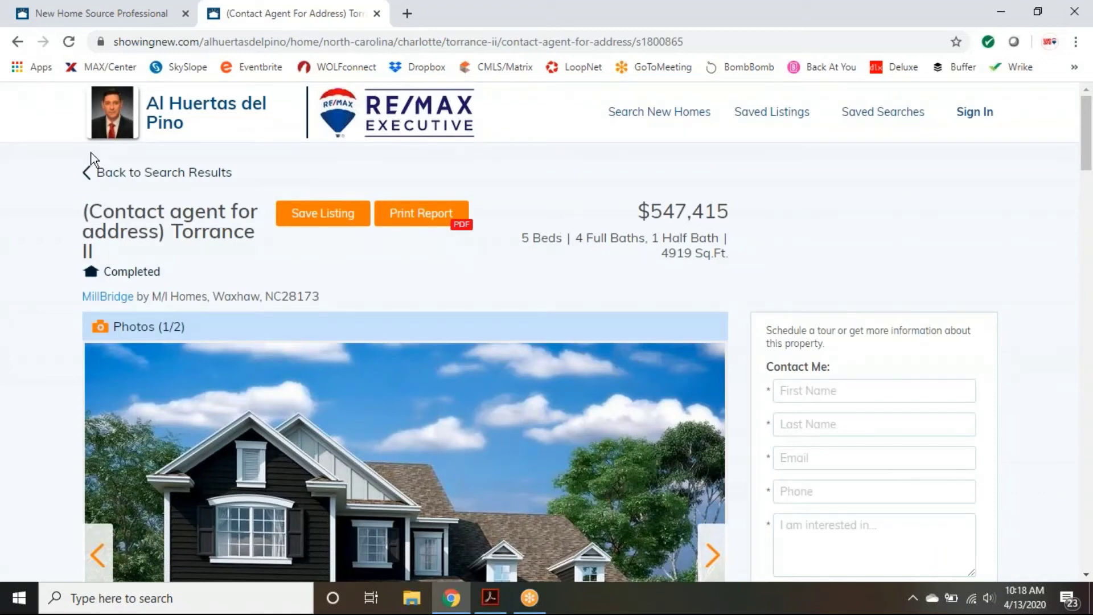
pyautogui.click(114, 176)
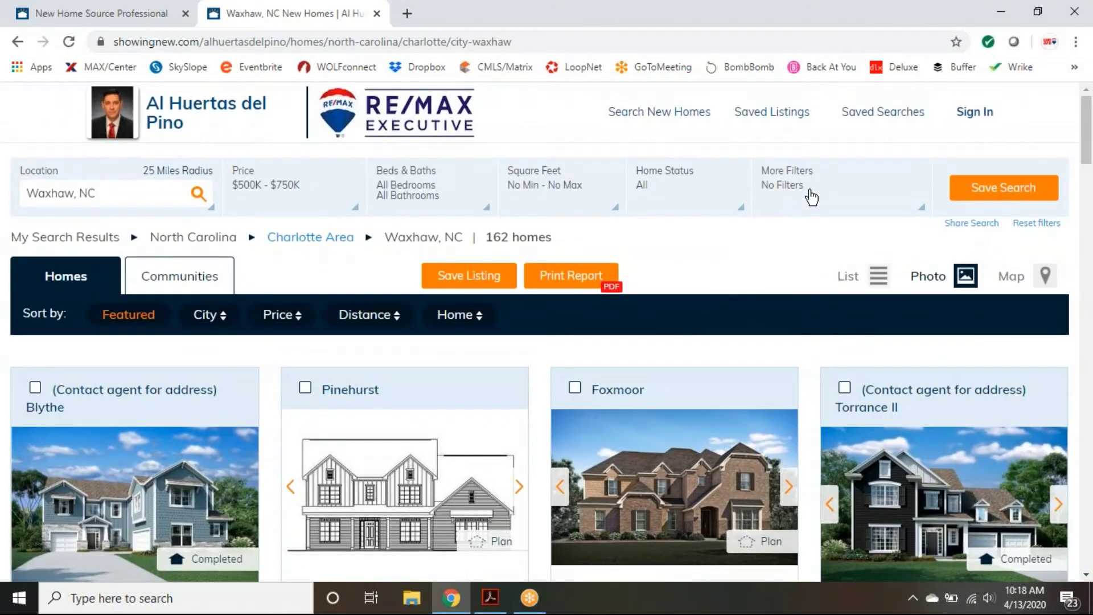
pyautogui.click(811, 198)
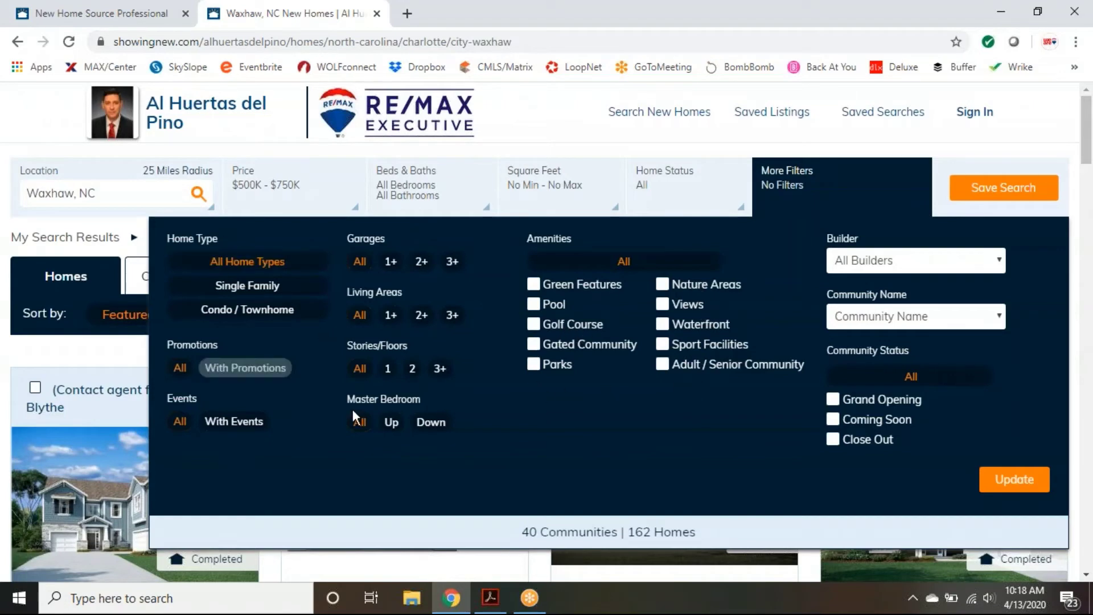
# Step: Close More Filters and check the Home Status choices without applying any, keeping all 162 homes
pyautogui.click(874, 196)
pyautogui.click(687, 183)
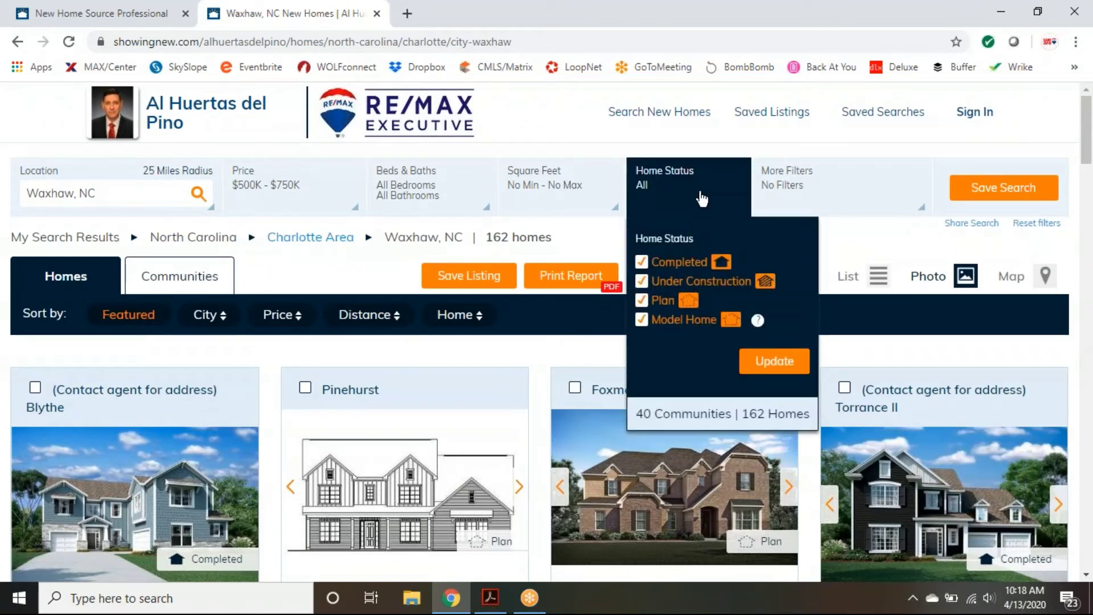
pyautogui.click(708, 191)
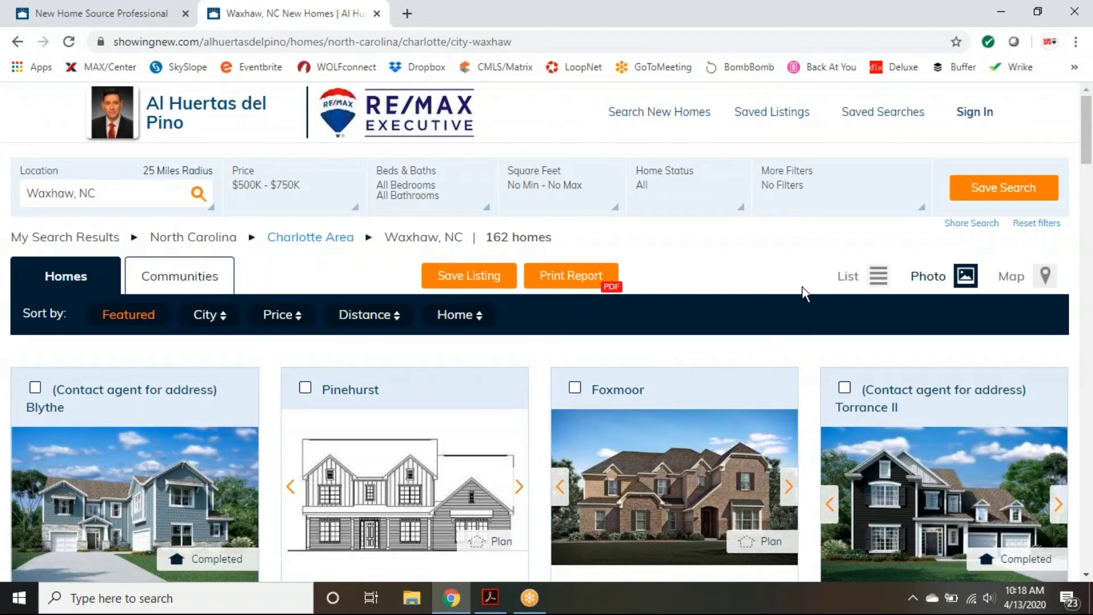
pyautogui.scroll(-4, 802, 287)
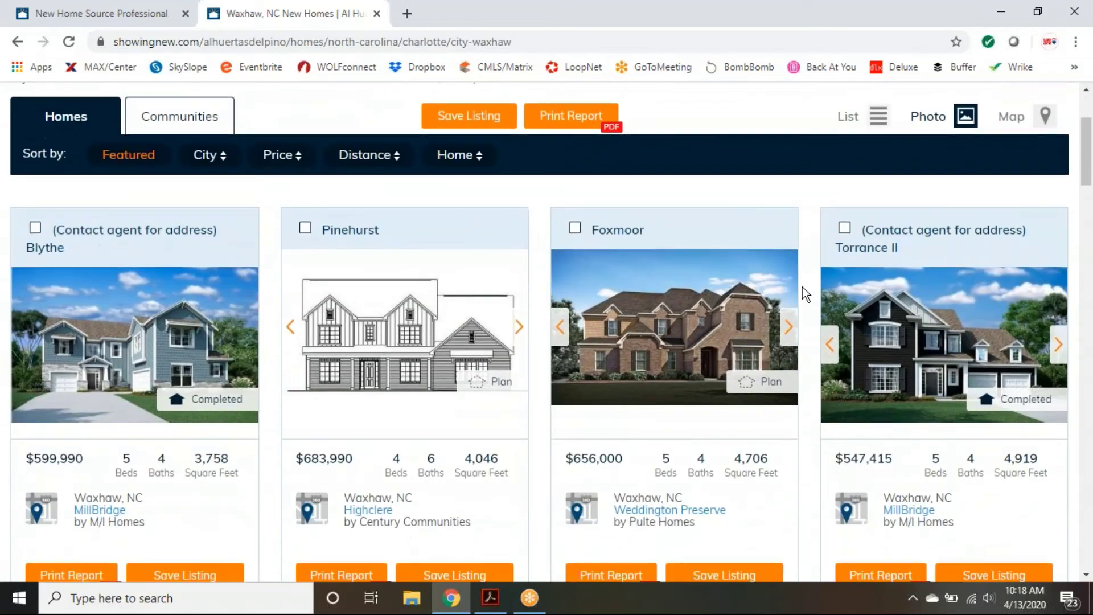
pyautogui.scroll(-5, 804, 292)
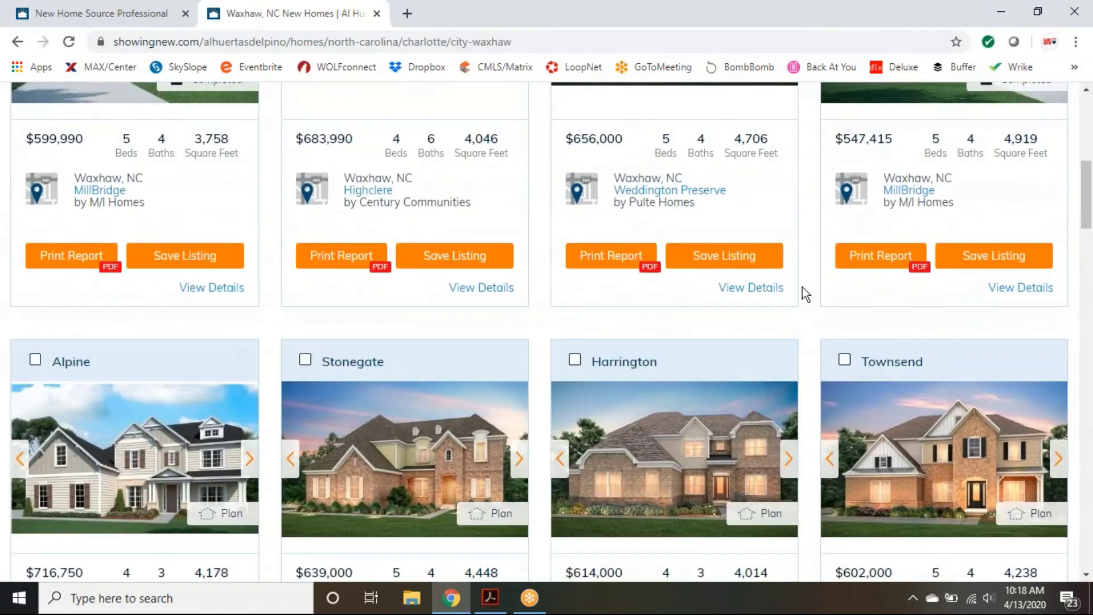
pyautogui.scroll(-1, 803, 288)
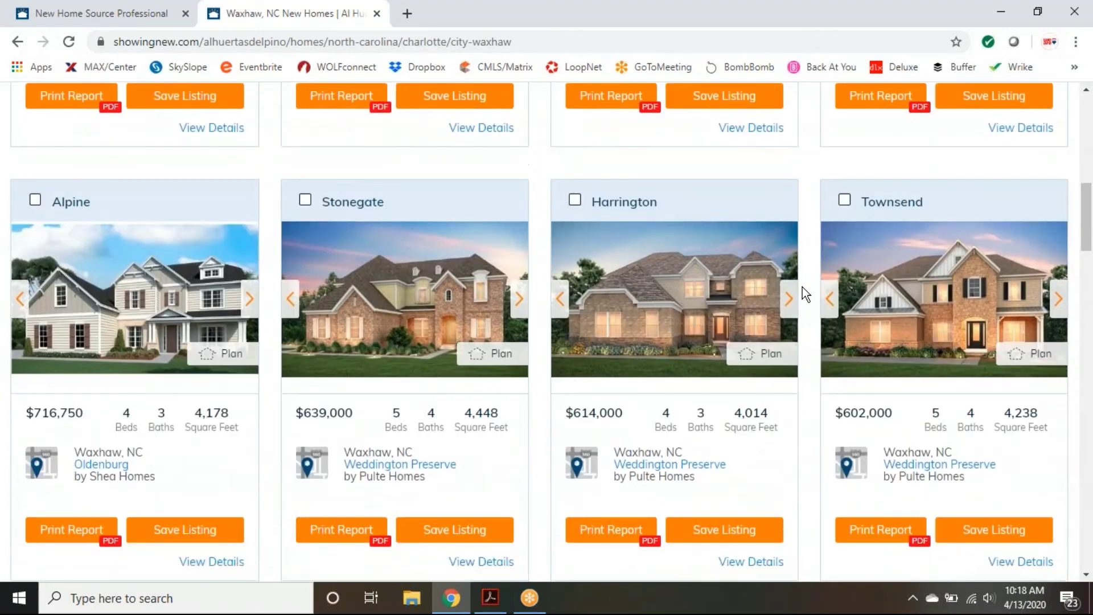
pyautogui.scroll(-3, 803, 288)
pyautogui.scroll(12, 802, 294)
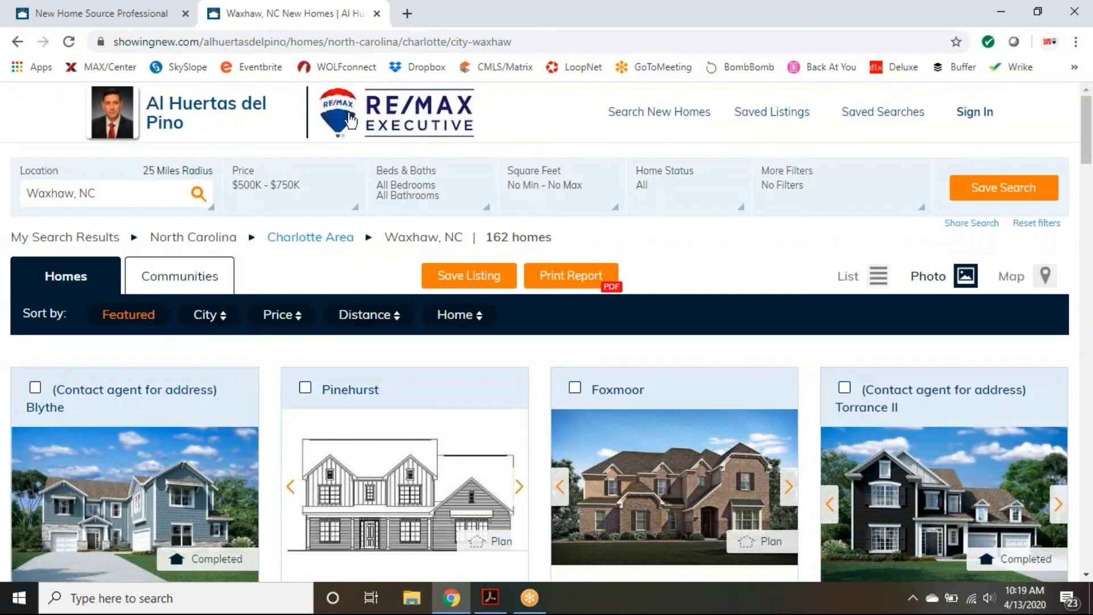
# Step: Close the Waxhaw, NC new homes tab and open the Widgets page under Welcome Al
pyautogui.click(376, 14)
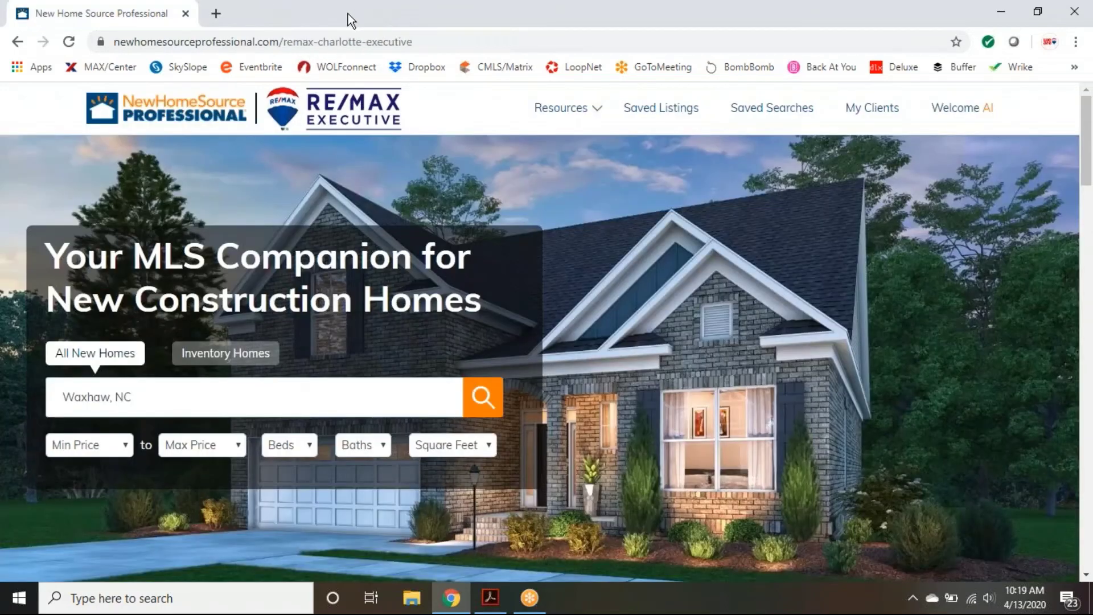
pyautogui.moveTo(939, 121)
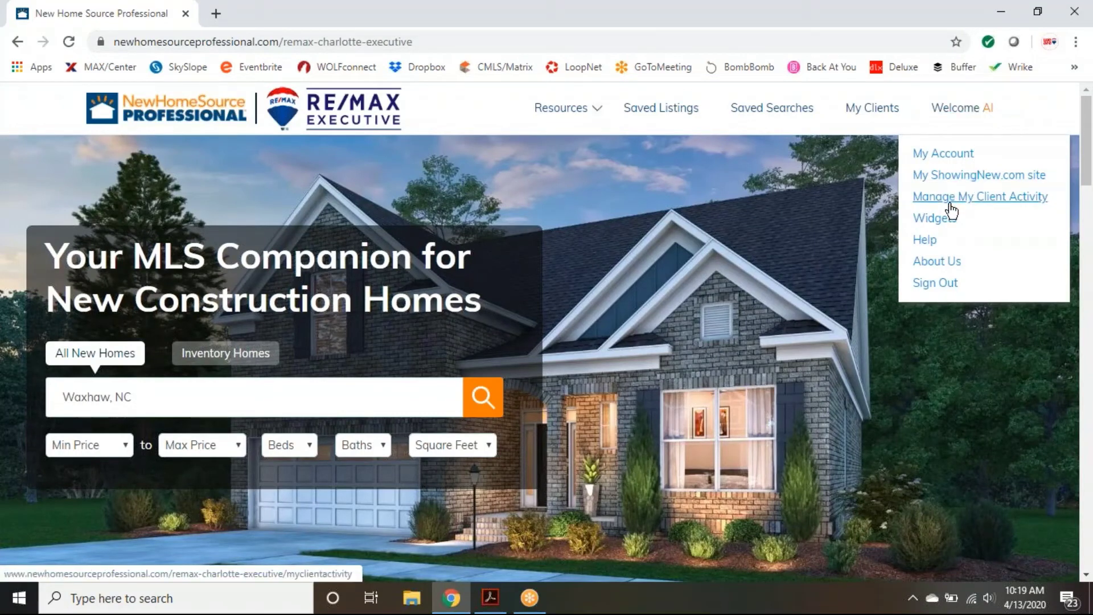
pyautogui.click(926, 226)
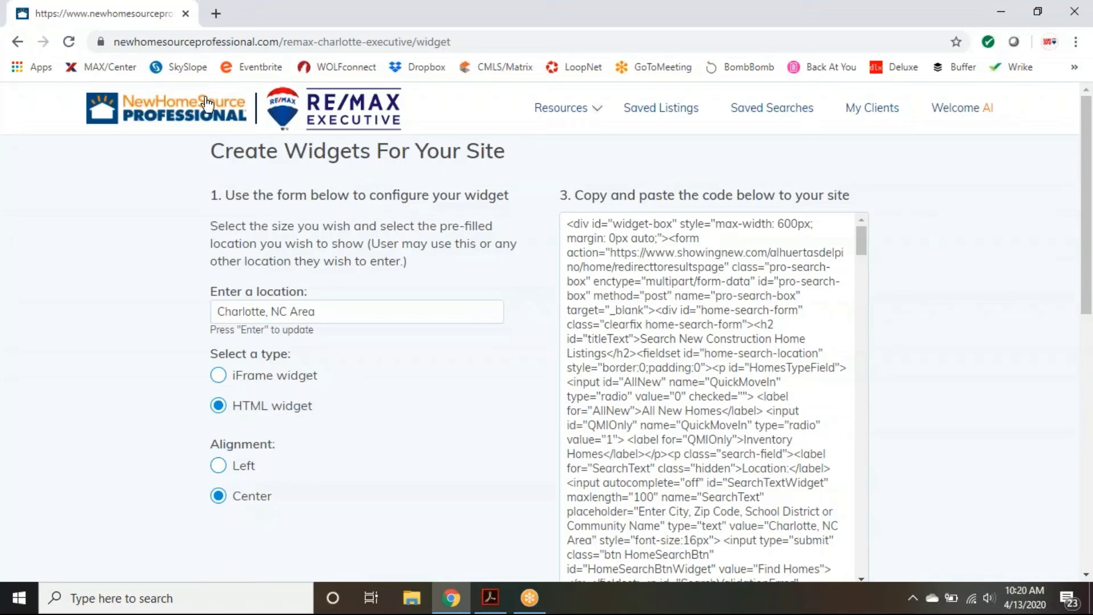
# Step: Return to the NHS Pro home page, then reopen Create Widgets showing Charlotte, NC Area code
pyautogui.click(203, 121)
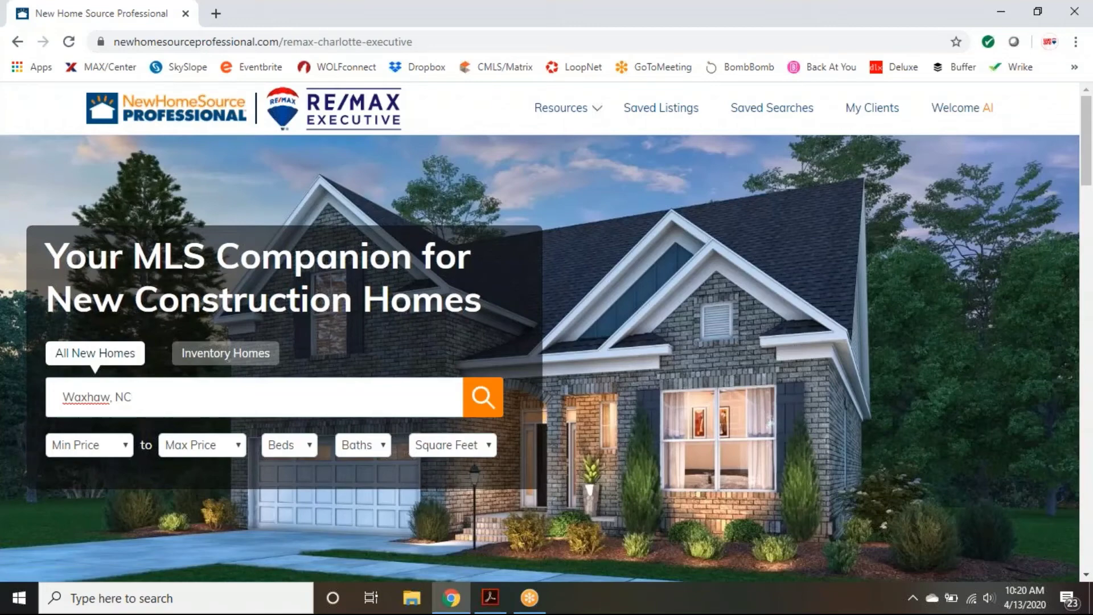
pyautogui.moveTo(972, 112)
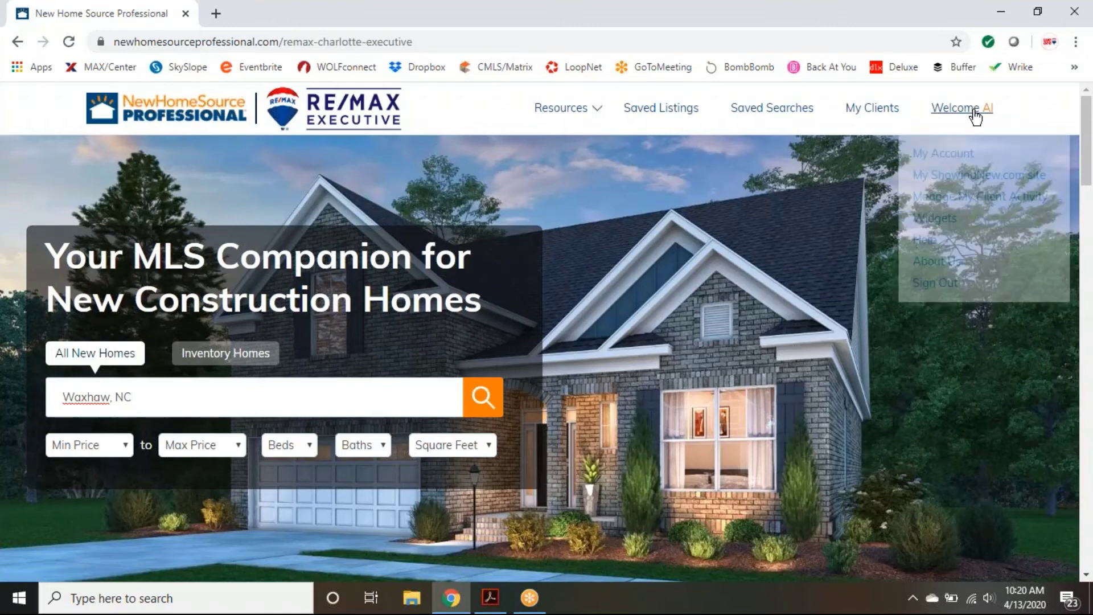
pyautogui.click(934, 218)
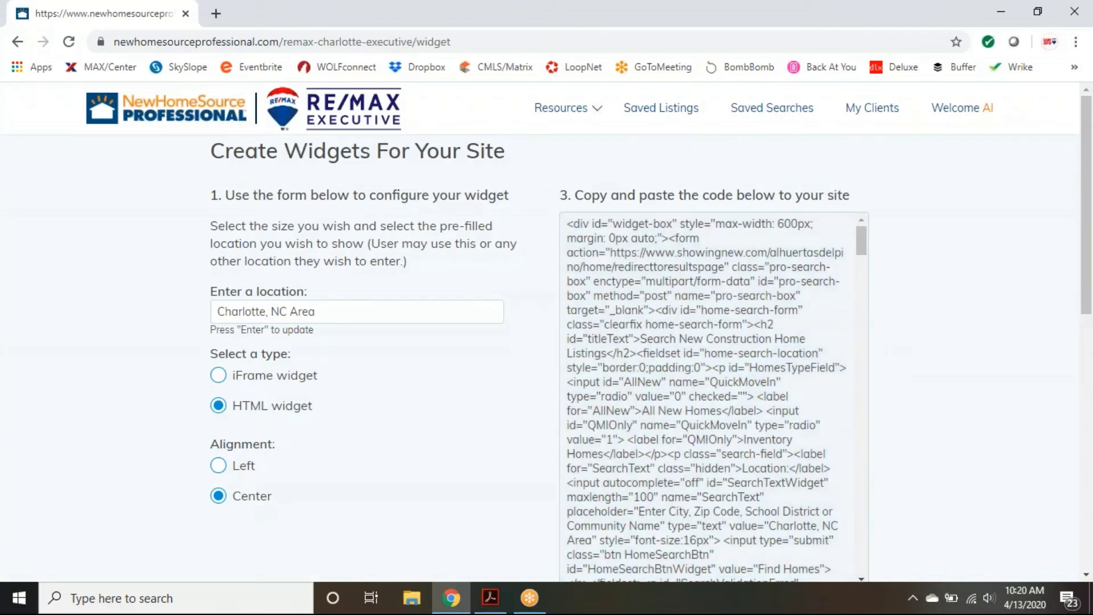
pyautogui.scroll(-1, 970, 275)
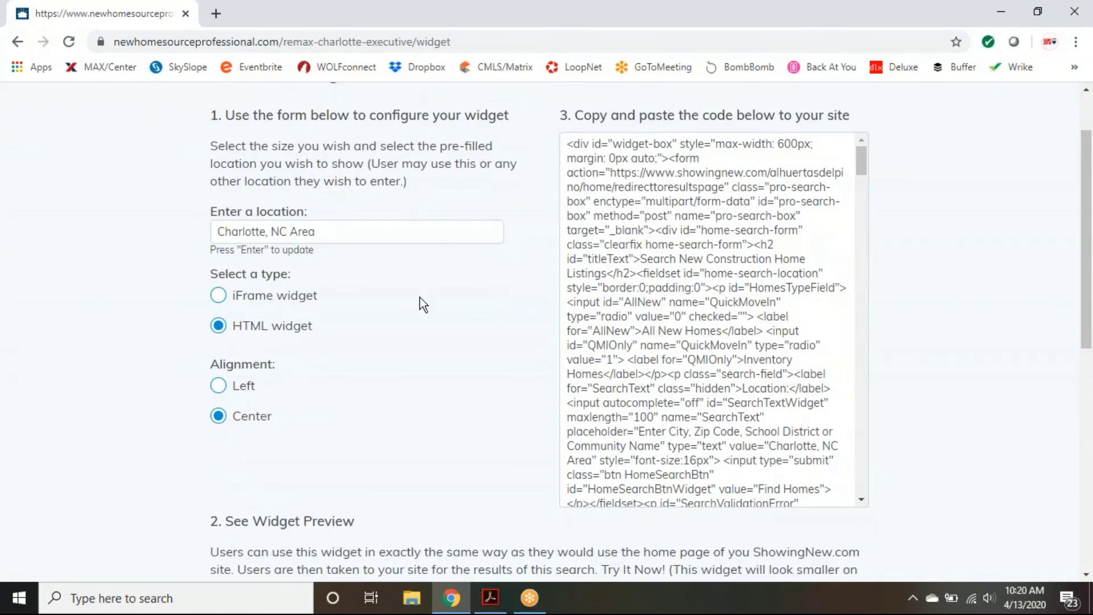
pyautogui.scroll(1, 419, 297)
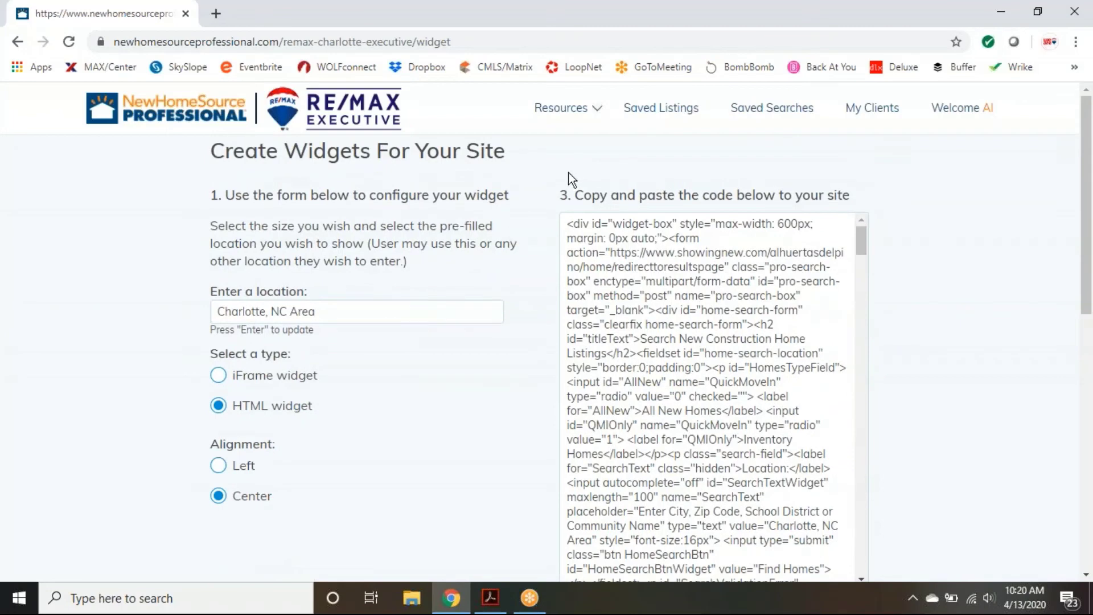
pyautogui.scroll(-2, 962, 428)
pyautogui.scroll(-1, 962, 429)
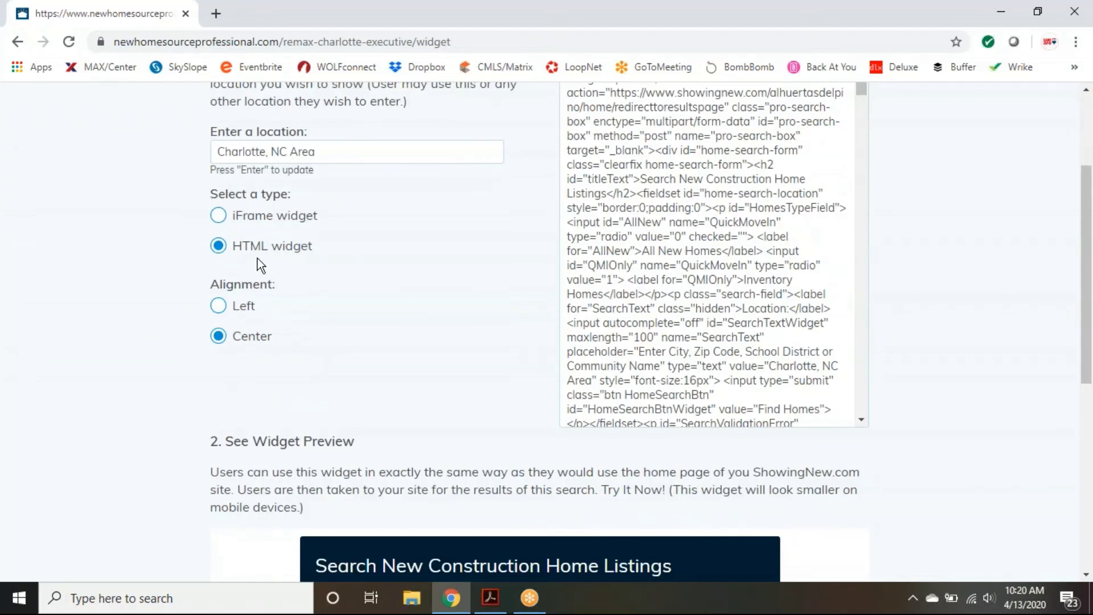
pyautogui.scroll(-3, 439, 344)
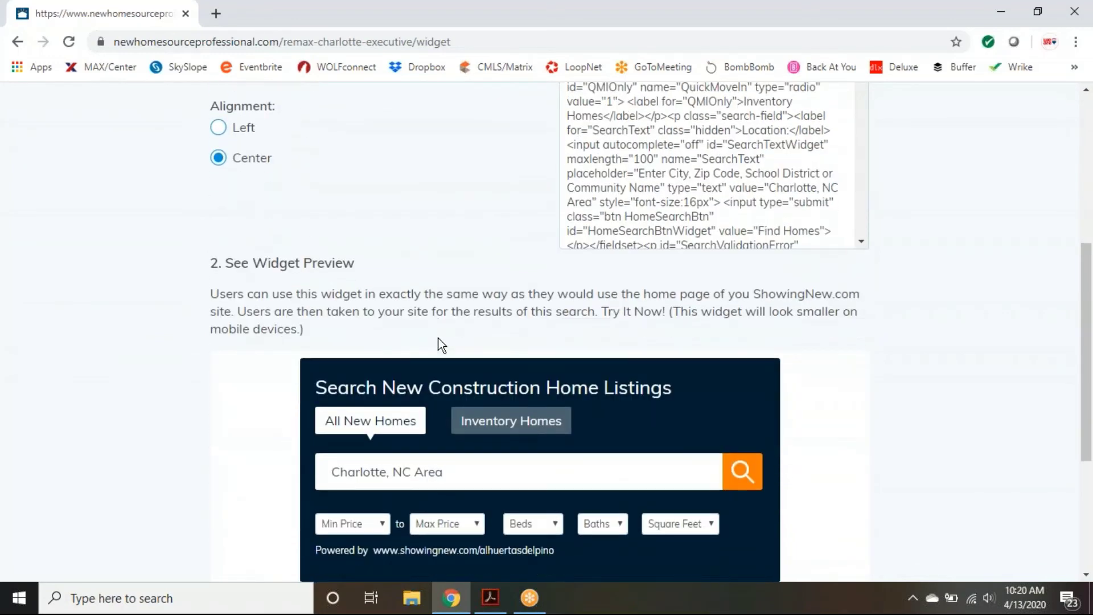
pyautogui.scroll(-3, 439, 344)
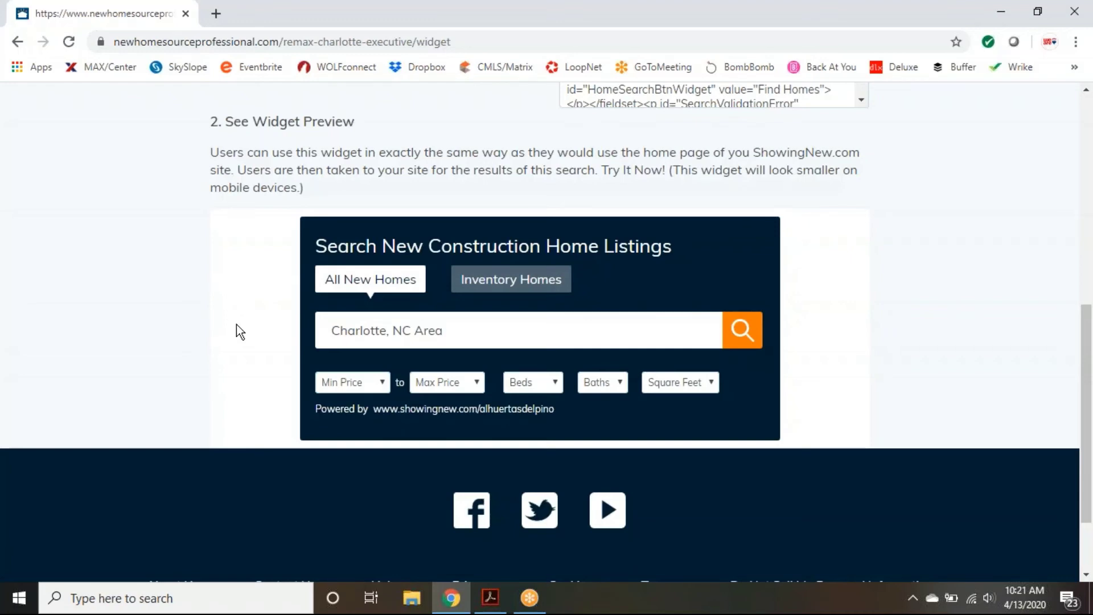
pyautogui.scroll(3, 254, 421)
pyautogui.scroll(6, 456, 444)
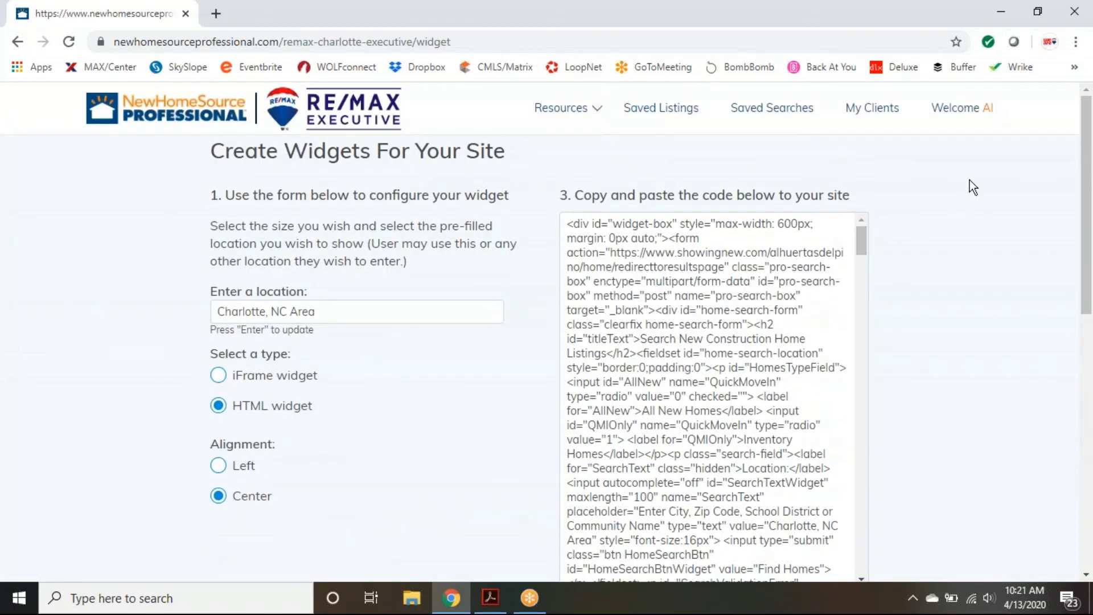
# Step: View the empty Manage My Client Activity page, then return to the RE/MAX Executive home page
pyautogui.click(971, 110)
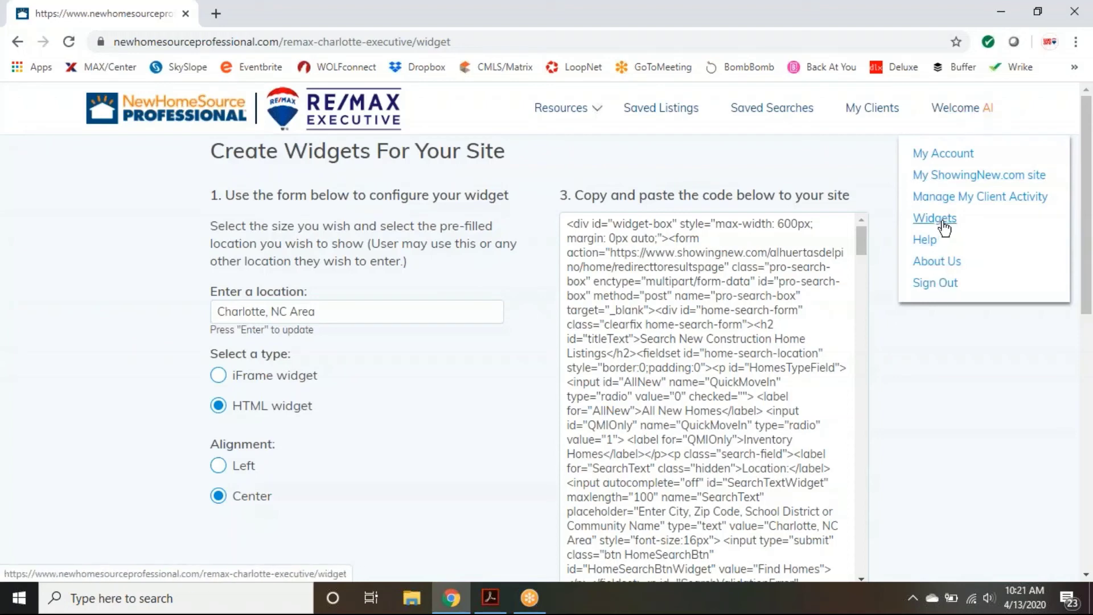
pyautogui.click(949, 199)
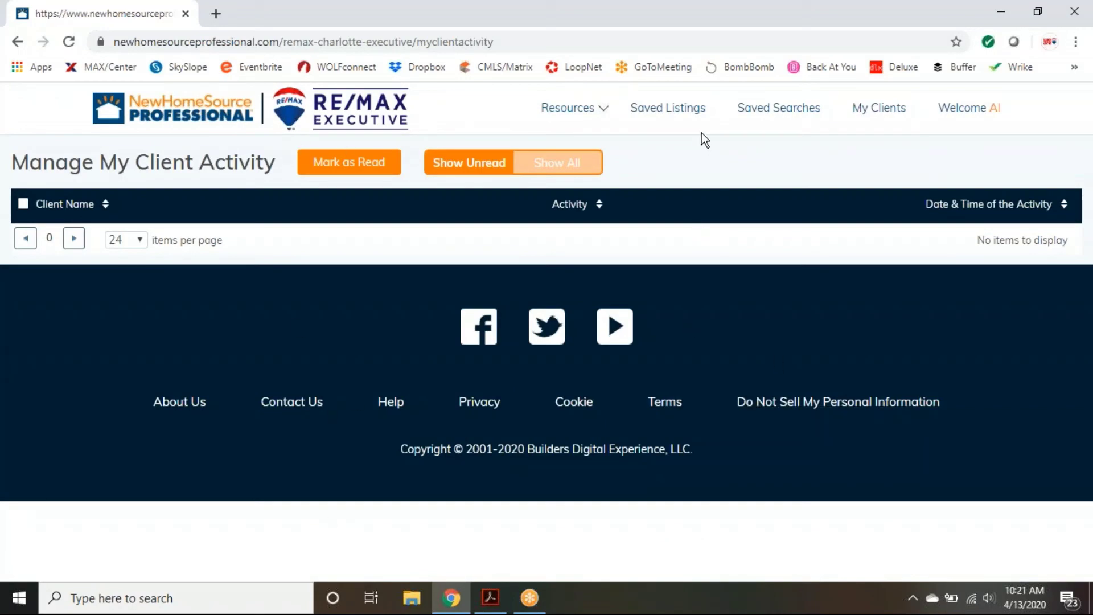
pyautogui.click(248, 115)
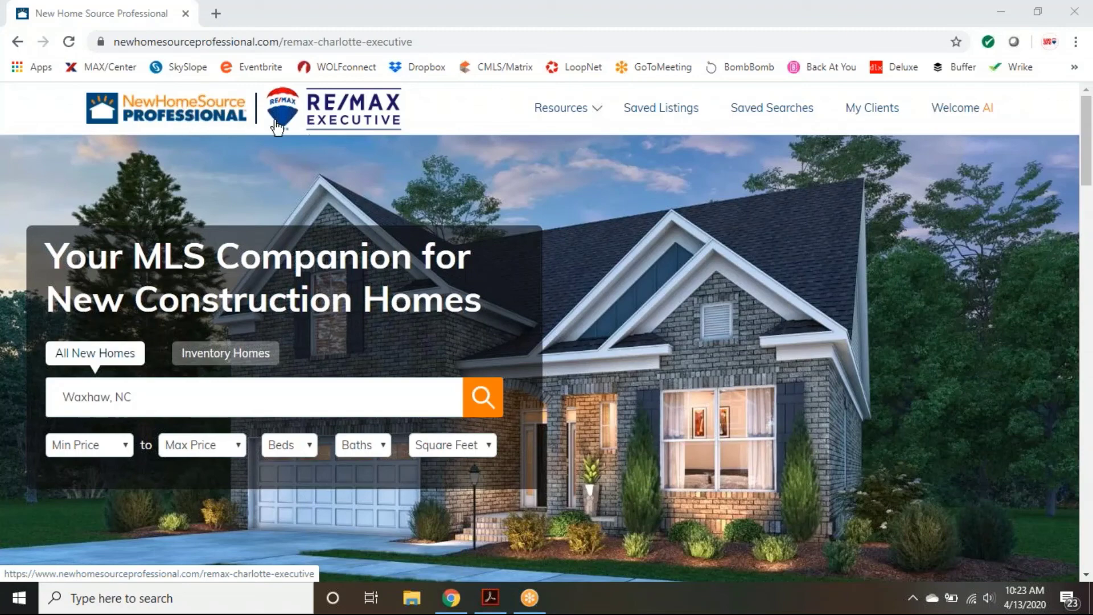
# Step: Open My ShowingNew.com site from Welcome Al and briefly select the personal site address
pyautogui.moveTo(939, 109)
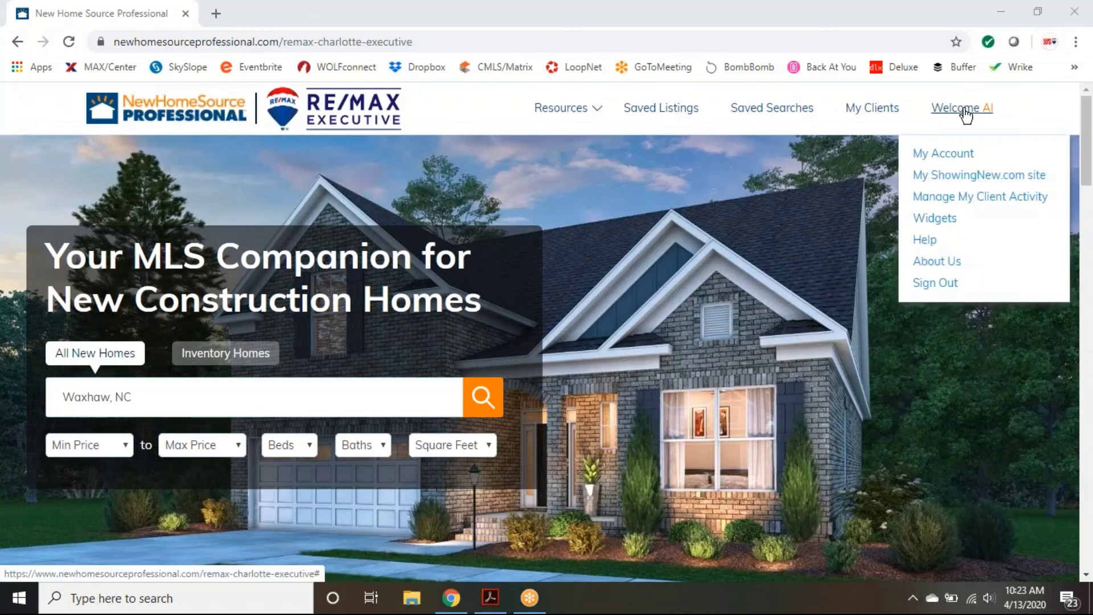
pyautogui.click(985, 181)
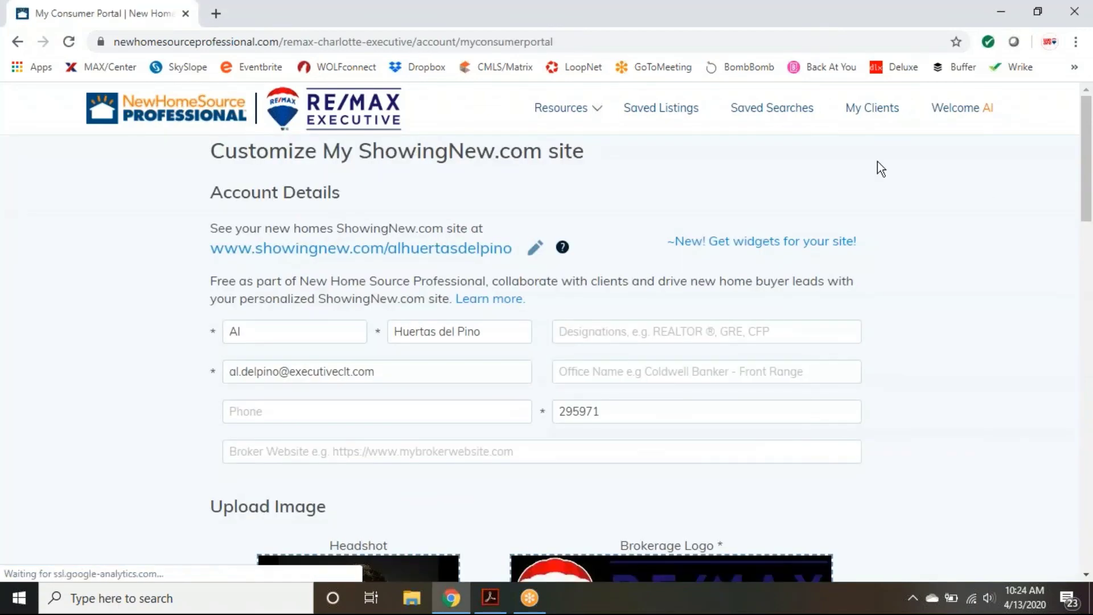
pyautogui.moveTo(209, 251); pyautogui.dragTo(512, 252)
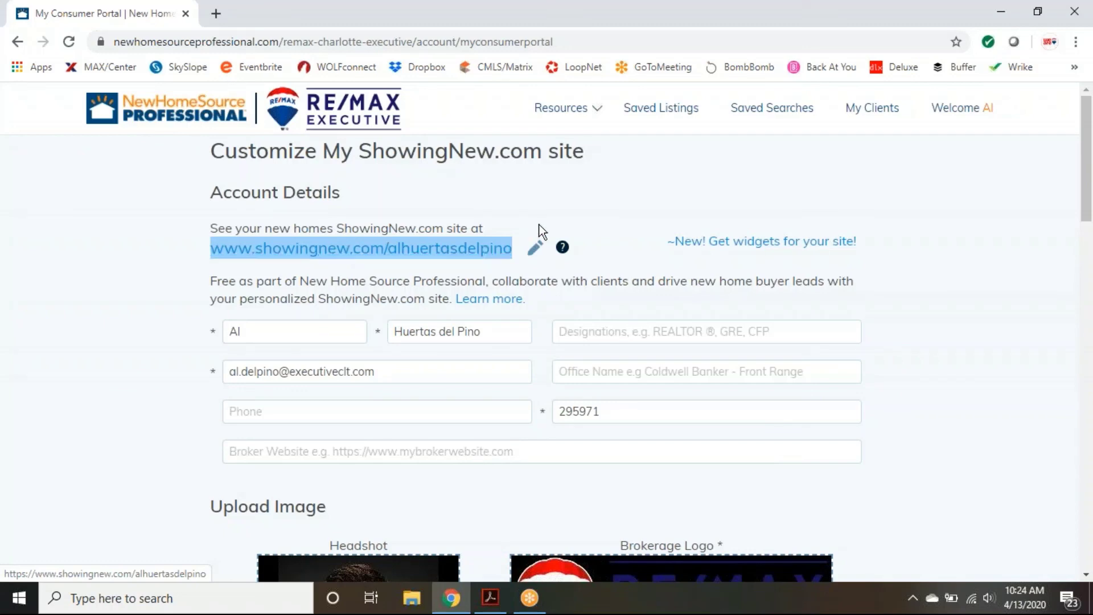
pyautogui.click(540, 239)
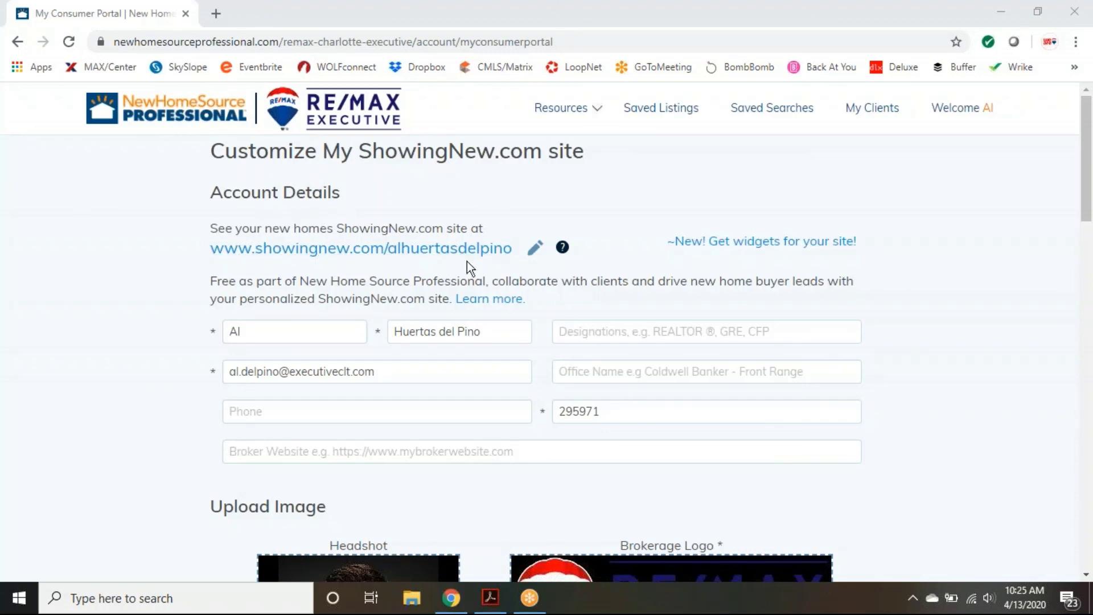
# Step: Open the showingnew.com site link in a new tab, then return to the My Consumer Portal tab
pyautogui.click(344, 250)
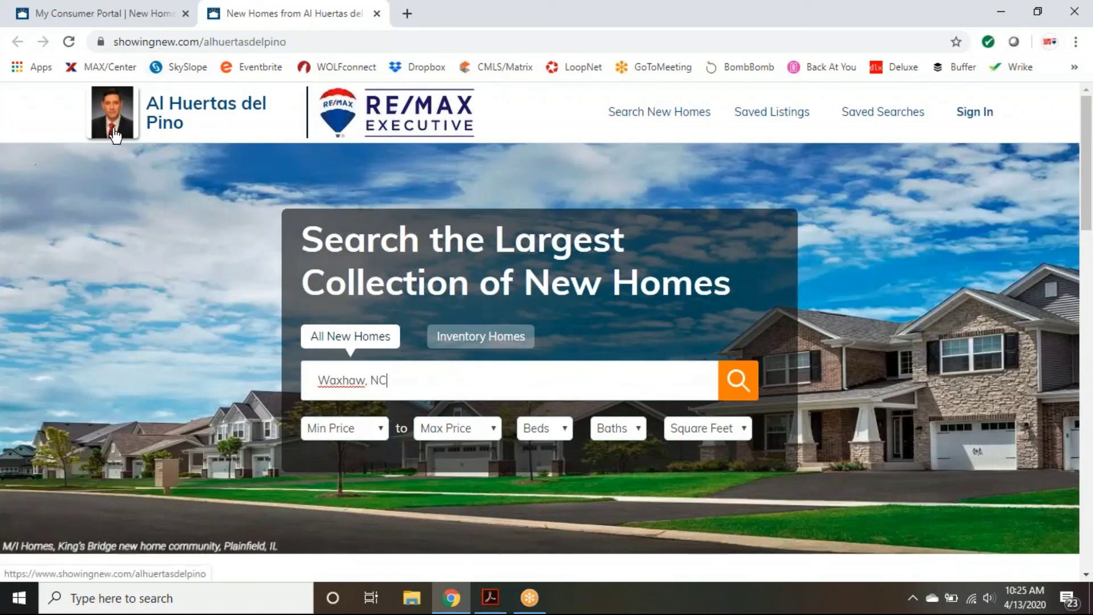
pyautogui.click(135, 17)
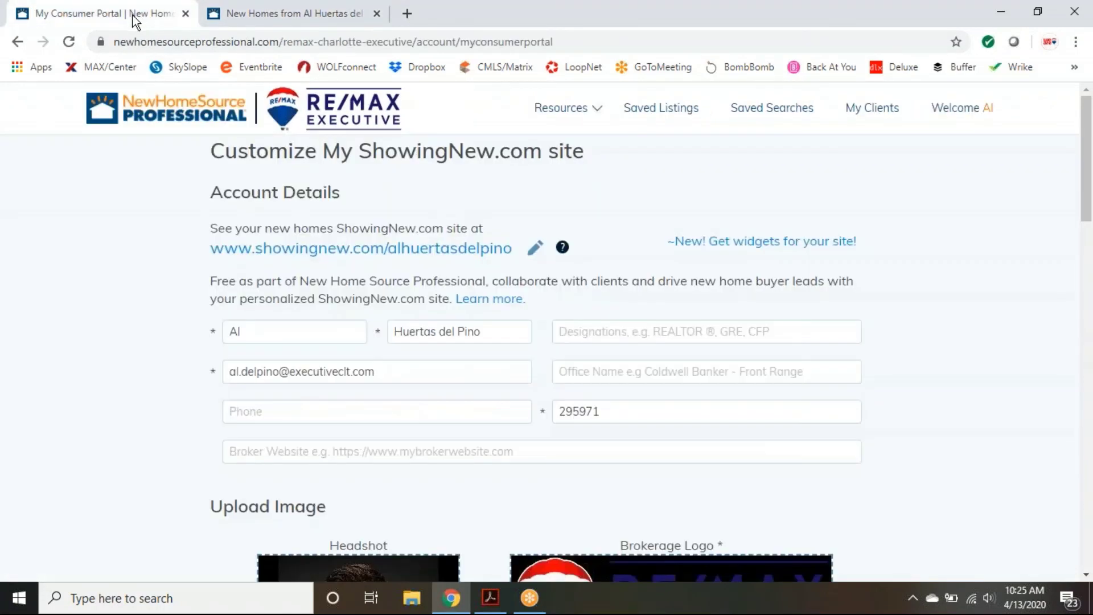
# Step: Scroll through the customization page to check the headshot and RE/MAX Executive logo, then return to the top
pyautogui.scroll(-3, 914, 352)
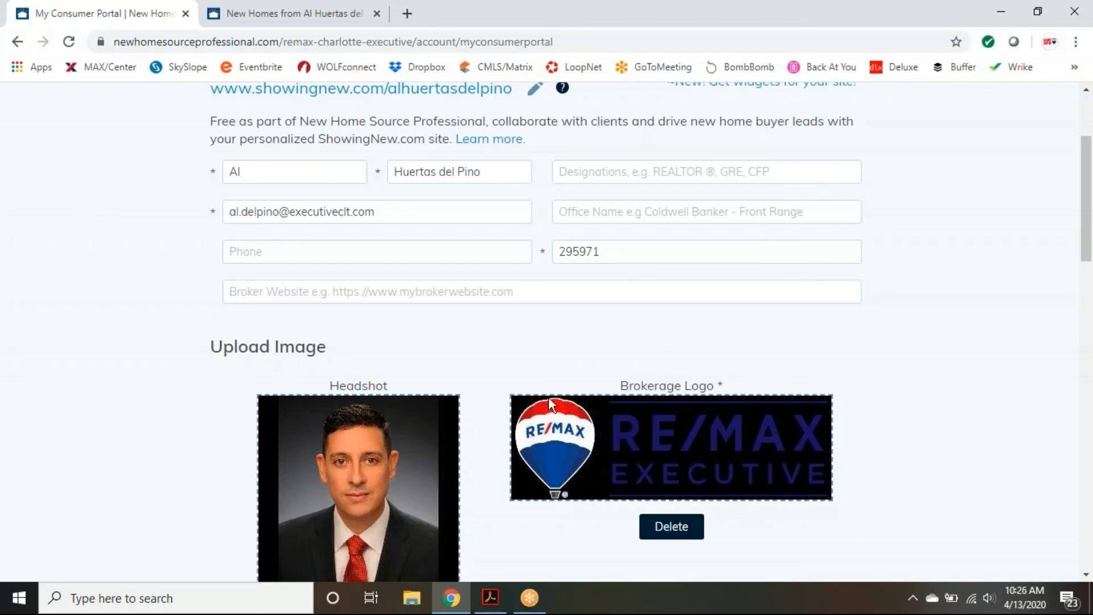
pyautogui.scroll(3, 879, 501)
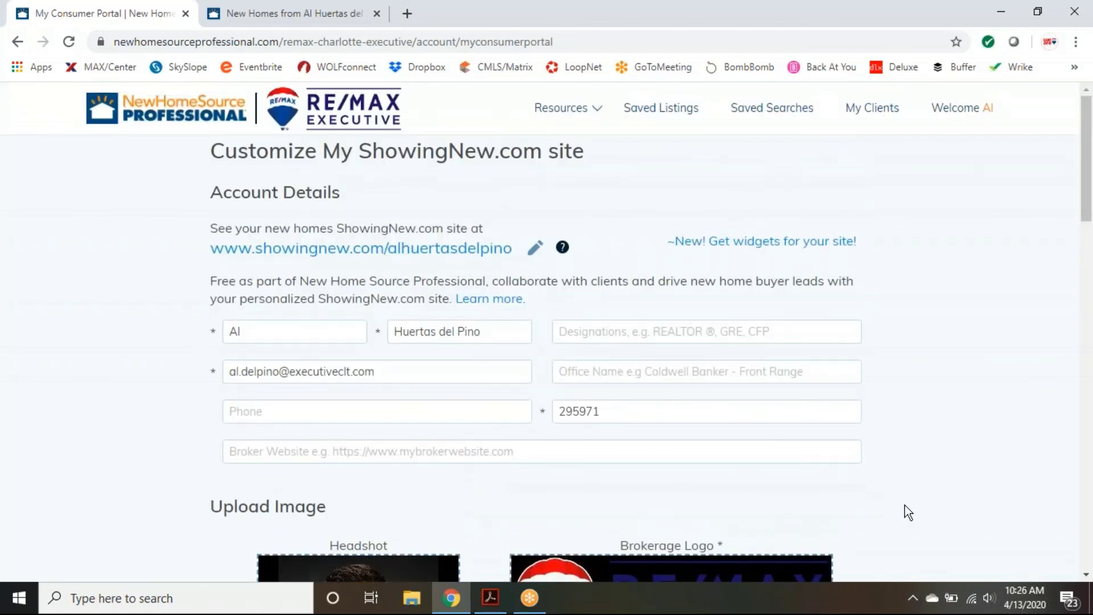
pyautogui.scroll(-4, 769, 495)
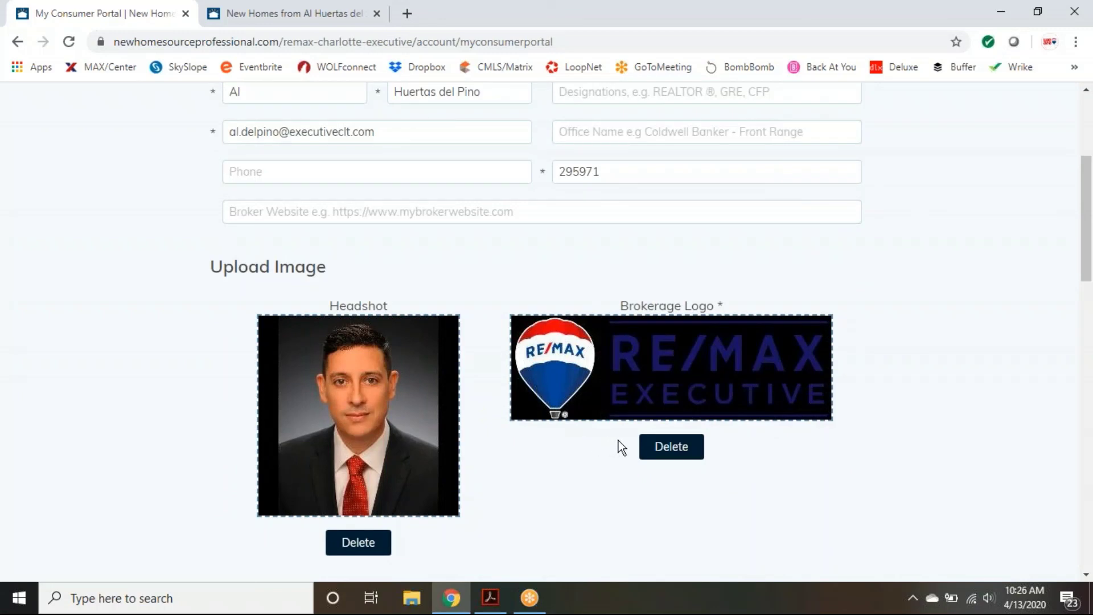
pyautogui.scroll(-4, 916, 481)
pyautogui.scroll(8, 916, 481)
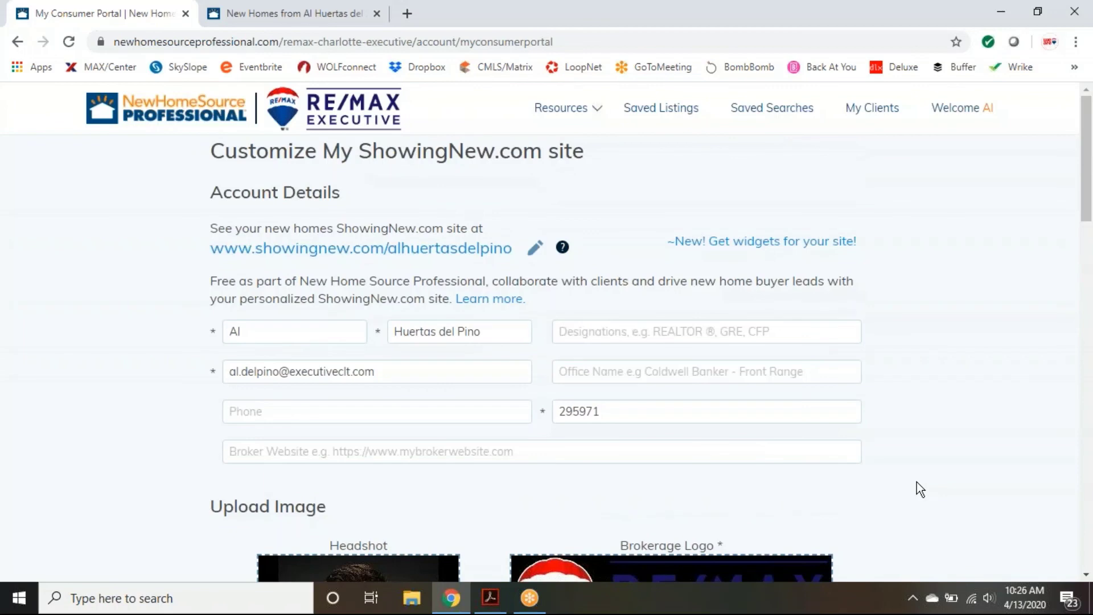
# Step: Use the RE/MAX Executive header logo to return to the home page with Waxhaw, NC searched
pyautogui.click(290, 116)
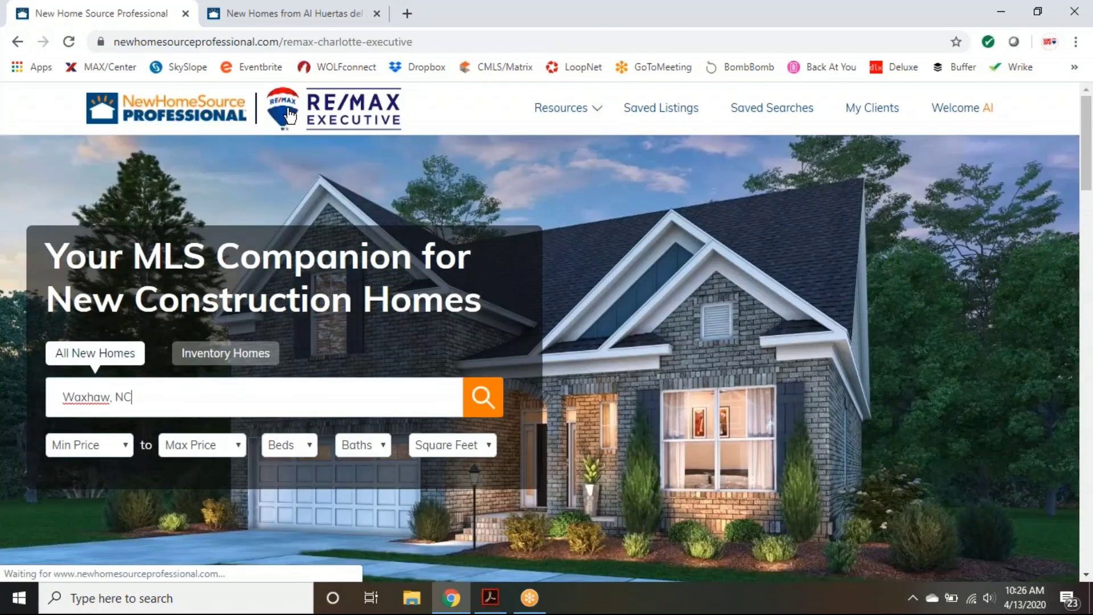